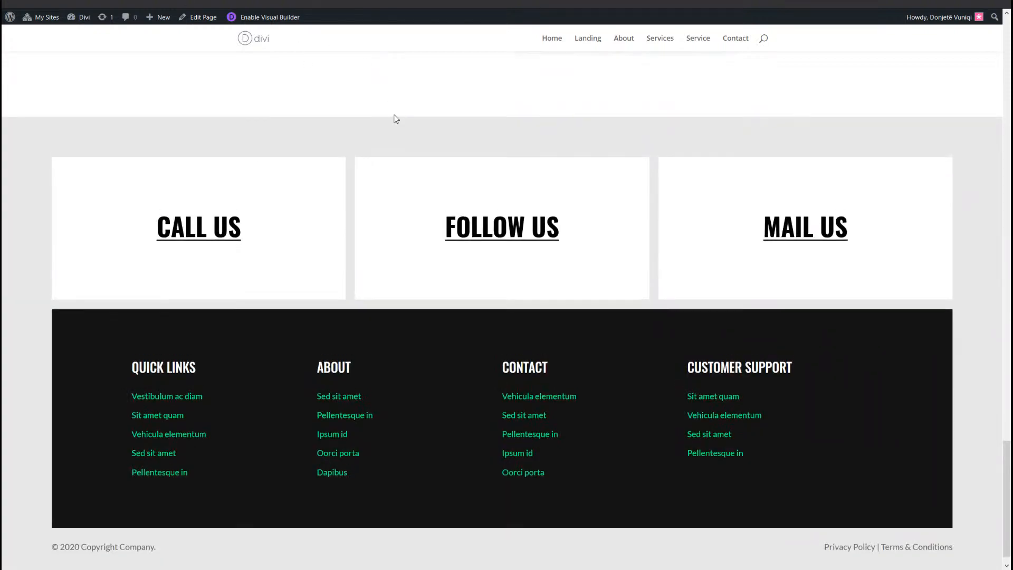
{"action": "scroll", "coordinate": [394, 117], "scroll_direction": "up", "scroll_amount": 3}
{"action": "scroll", "coordinate": [347, 53], "scroll_direction": "down", "scroll_amount": 3}
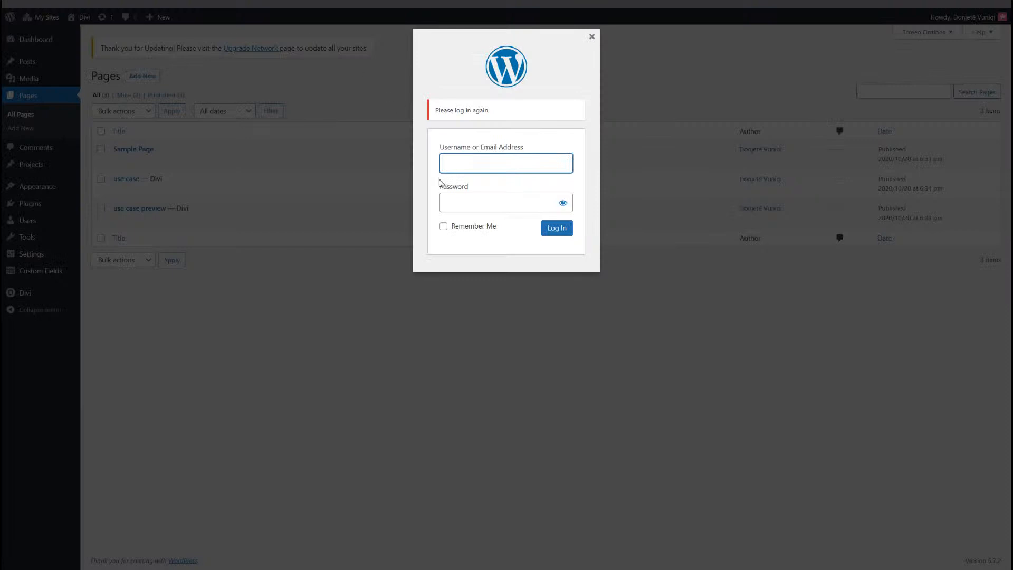
Step: Log back in to the WordPress admin and open the Divi Theme Builder
{"action": "left_click", "coordinate": [558, 229]}
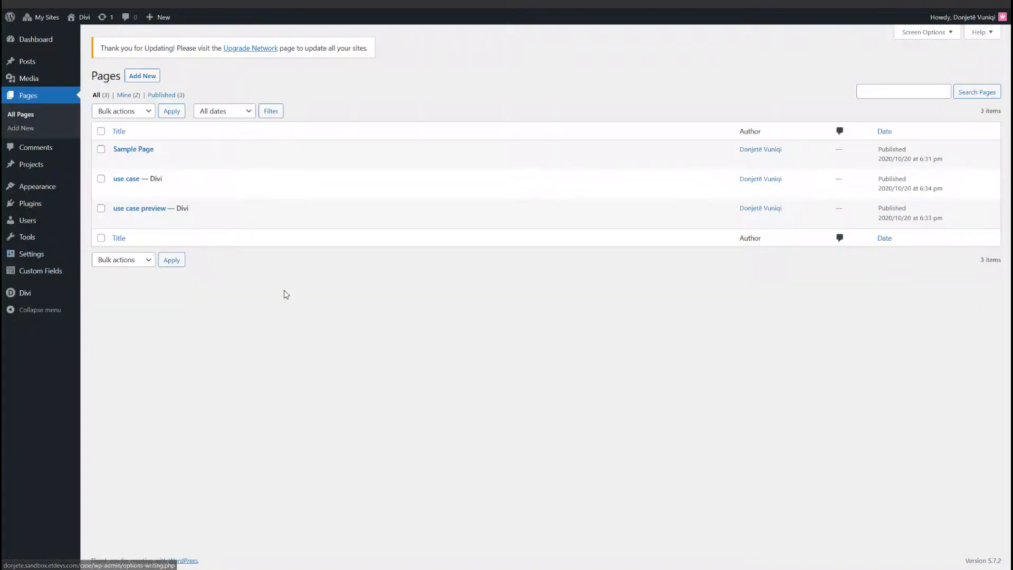
{"action": "mouse_move", "coordinate": [38, 295]}
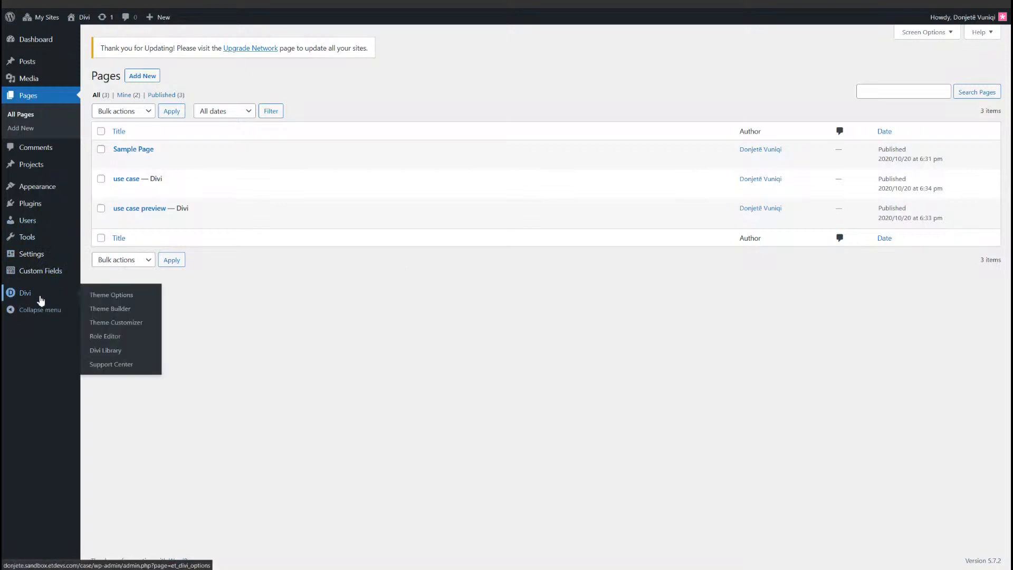
{"action": "left_click", "coordinate": [103, 315]}
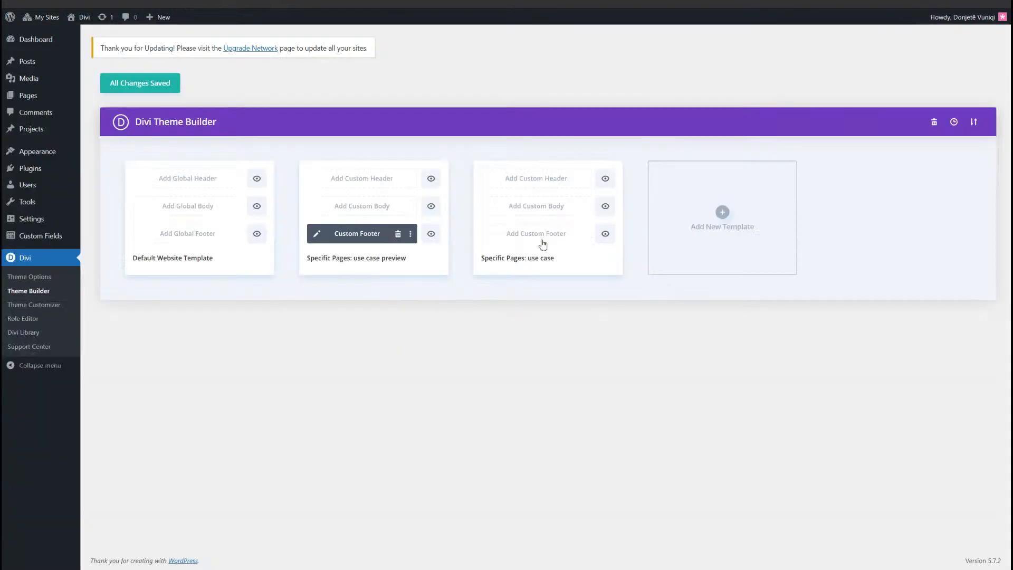
Step: Start building a custom footer from scratch for the template assigned to the "use case" page
{"action": "left_click", "coordinate": [559, 241]}
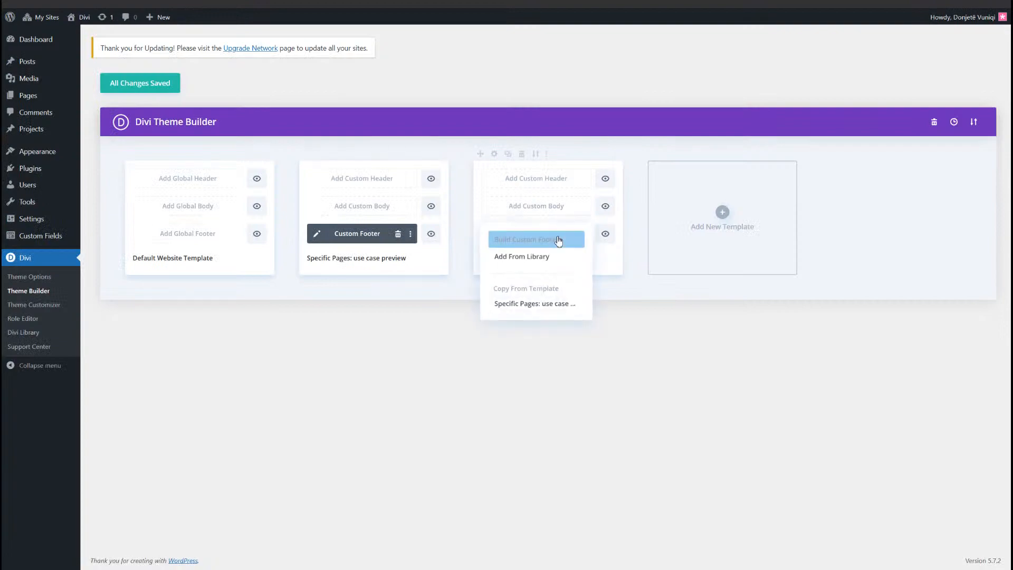
{"action": "left_click", "coordinate": [558, 242]}
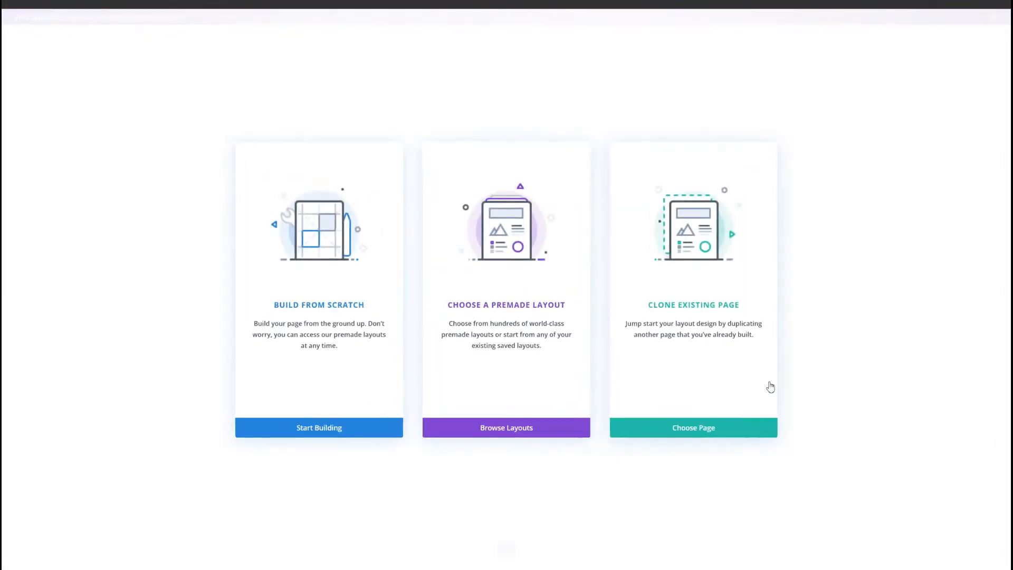
{"action": "left_click", "coordinate": [362, 428]}
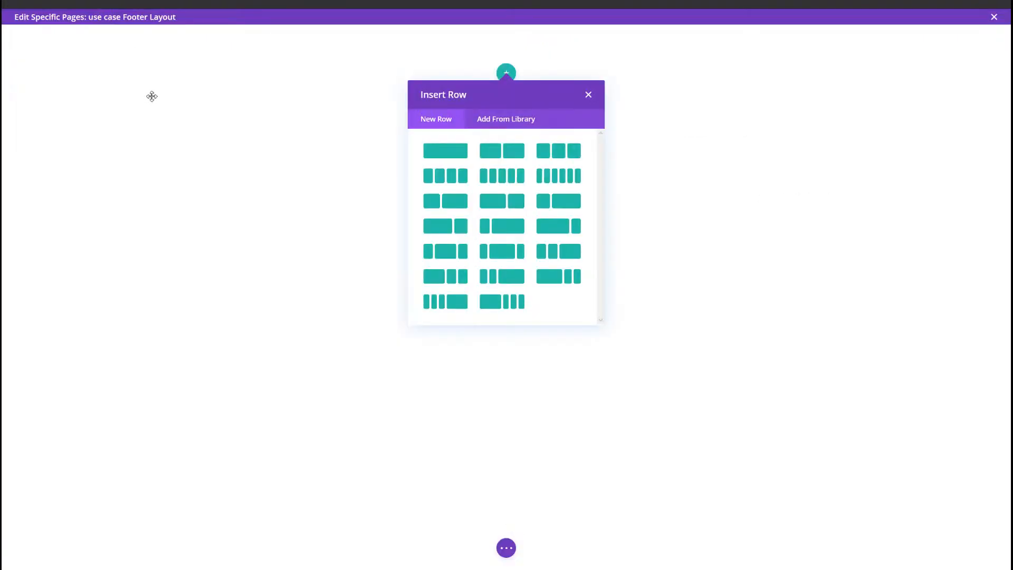
Step: Set the footer section's background color to light grey and save the section settings
{"action": "left_click", "coordinate": [151, 96]}
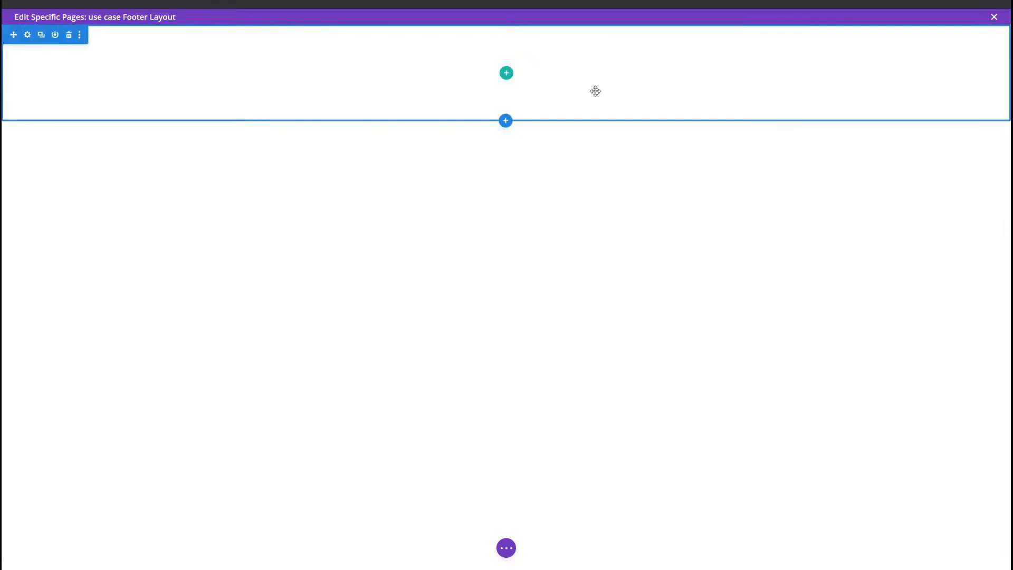
{"action": "left_click", "coordinate": [28, 37]}
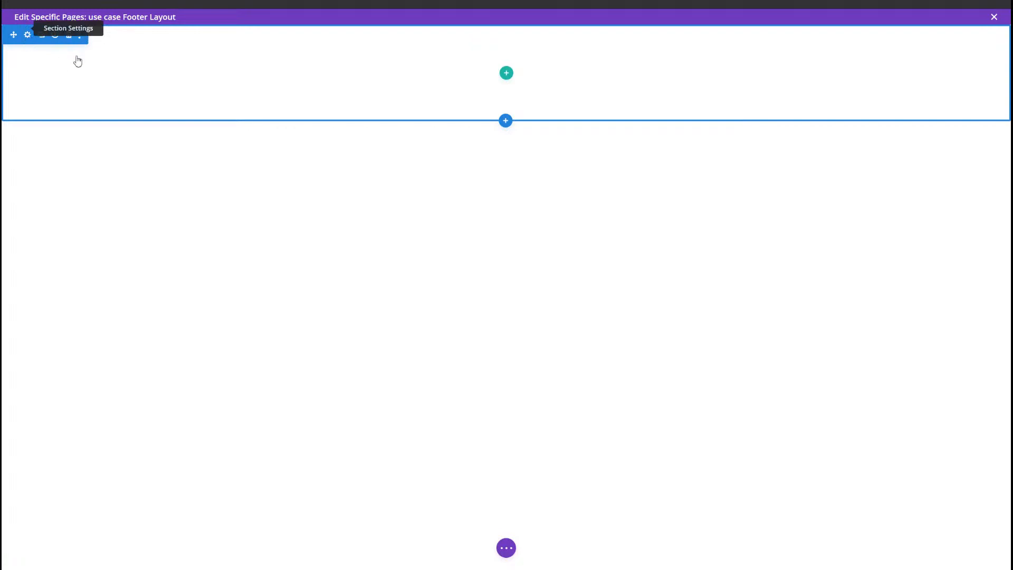
{"action": "left_click_drag", "start_coordinate": [692, 137], "coordinate": [325, 94]}
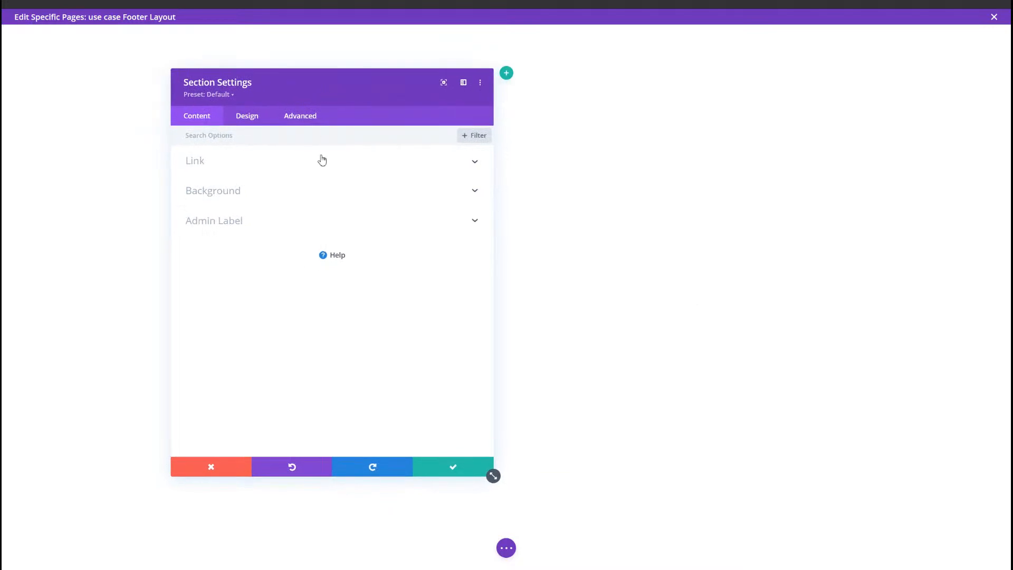
{"action": "left_click", "coordinate": [295, 201]}
{"action": "left_click", "coordinate": [262, 253]}
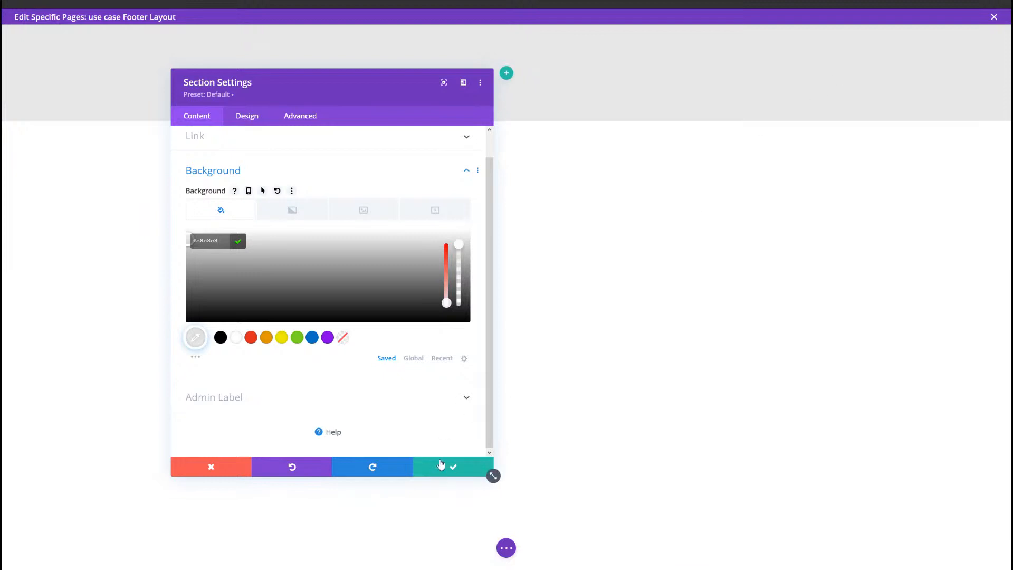
{"action": "left_click", "coordinate": [490, 472]}
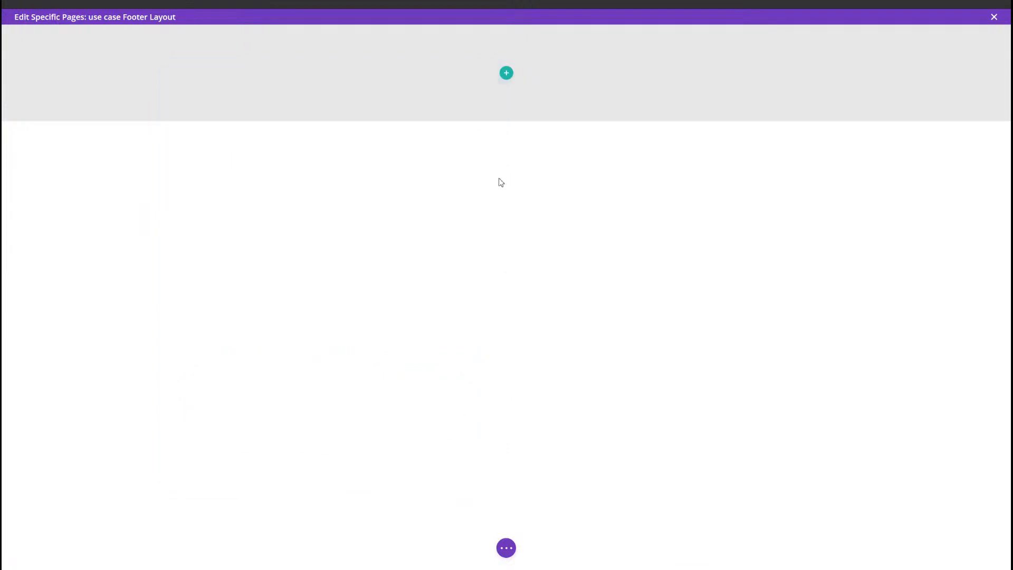
Step: Insert a single-column row into the grey footer section without adding a module
{"action": "left_click", "coordinate": [507, 74]}
{"action": "left_click", "coordinate": [448, 154]}
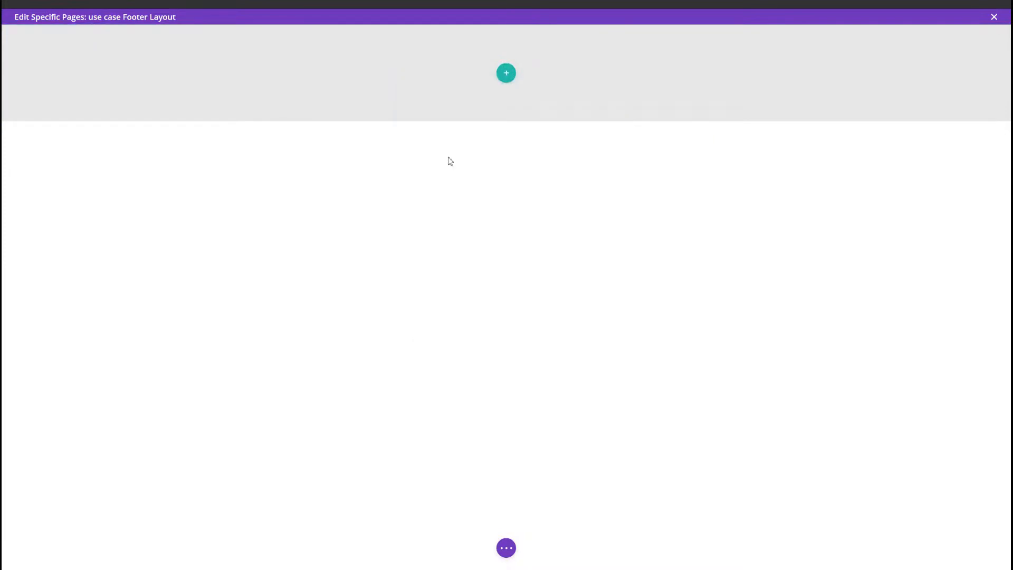
{"action": "left_click", "coordinate": [189, 192]}
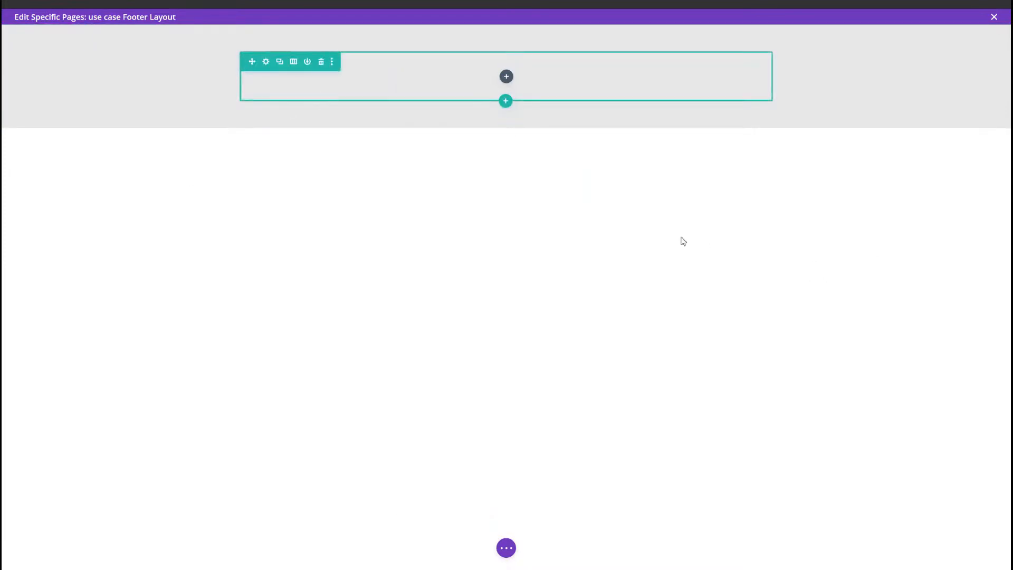
{"action": "left_click", "coordinate": [293, 63]}
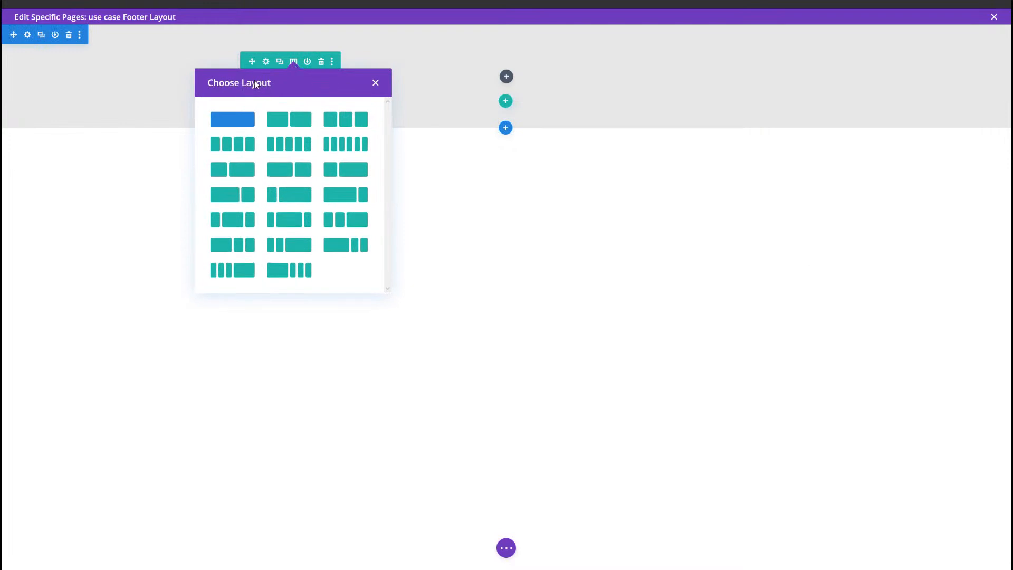
{"action": "left_click", "coordinate": [496, 168]}
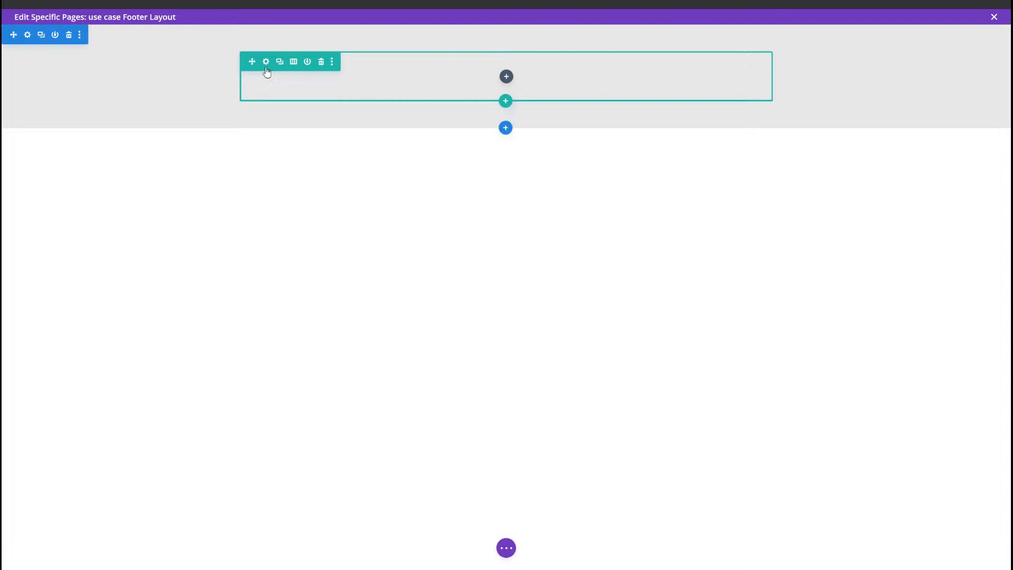
Step: Enable a custom gutter width for the row and set it to 1
{"action": "left_click", "coordinate": [266, 61]}
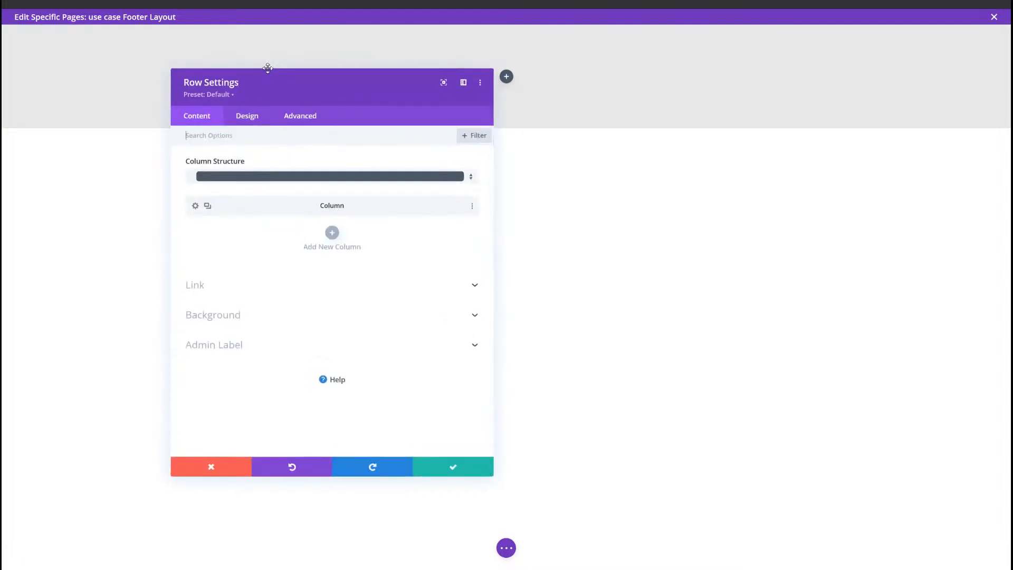
{"action": "left_click", "coordinate": [255, 118]}
{"action": "left_click", "coordinate": [231, 164]}
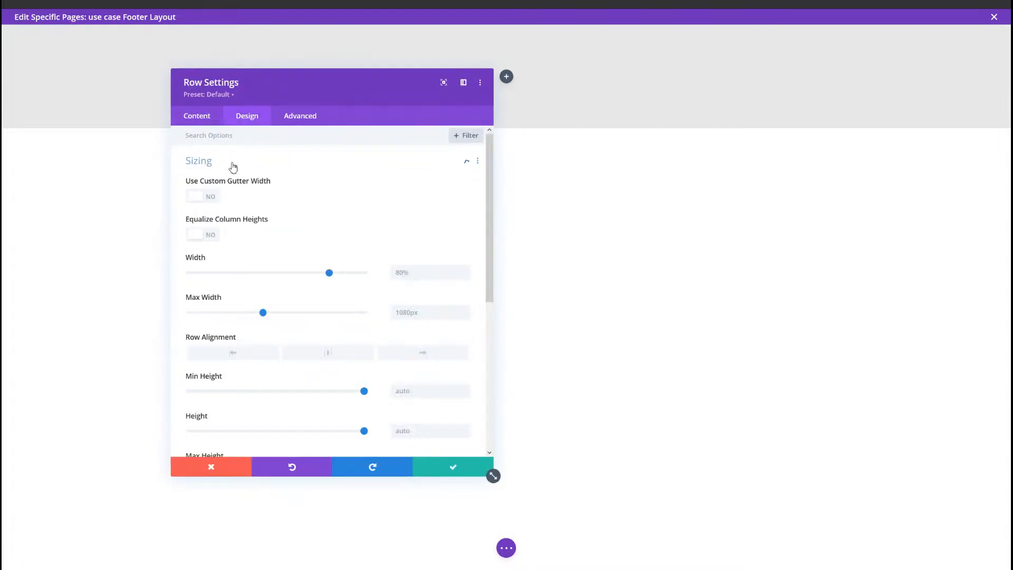
{"action": "left_click", "coordinate": [207, 200]}
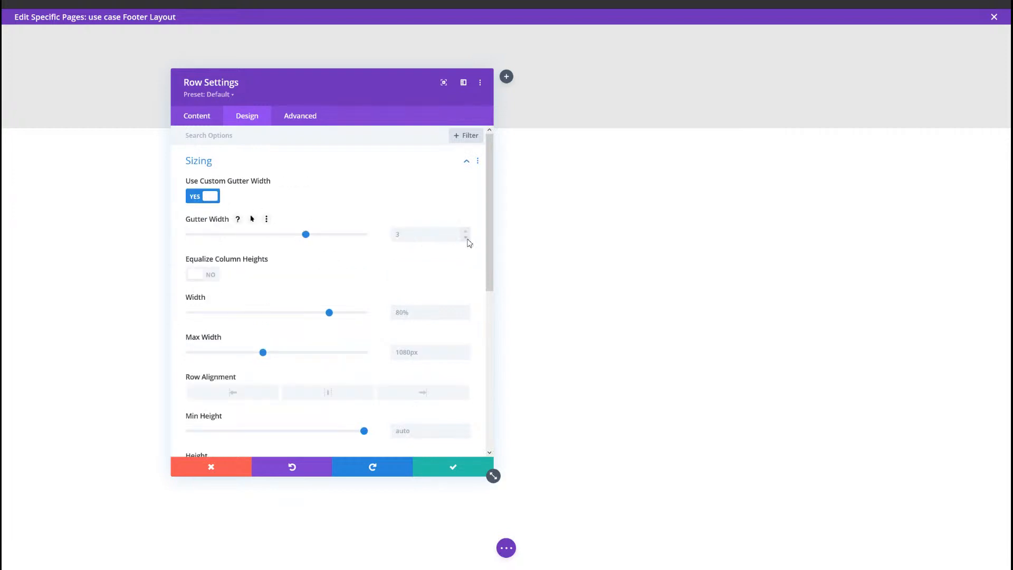
{"action": "left_click", "coordinate": [467, 237]}
{"action": "left_click", "coordinate": [466, 238]}
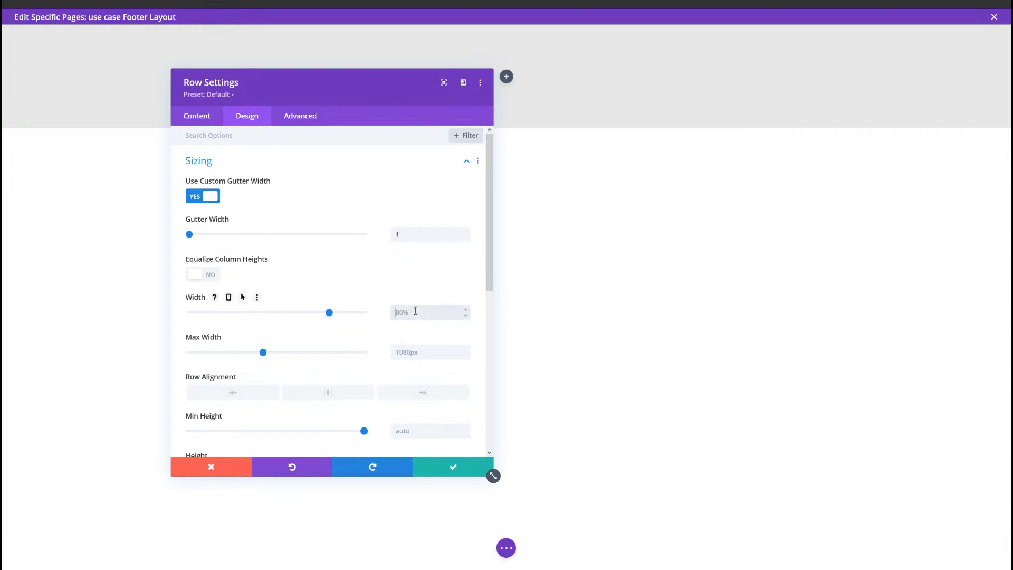
Step: Set the row's width to 90% and its max width to 2580px
{"action": "type", "text": "90%"}
{"action": "left_click", "coordinate": [409, 352]}
{"action": "type", "text": "2"}
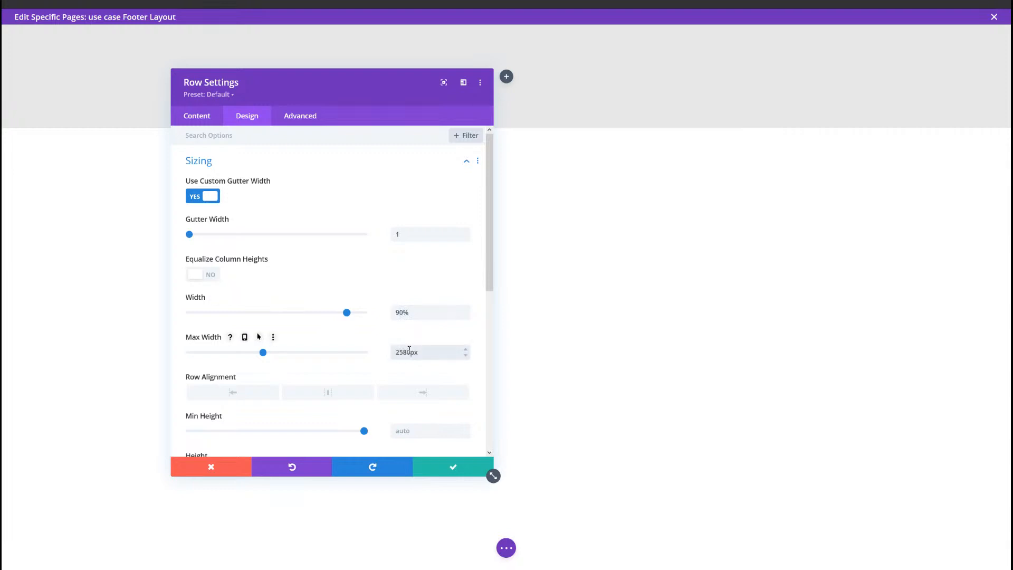
{"action": "type", "text": "580px"}
Step: Set the row's bottom padding to 1%
{"action": "scroll", "coordinate": [359, 323], "scroll_direction": "down", "scroll_amount": 3}
{"action": "left_click", "coordinate": [218, 369]}
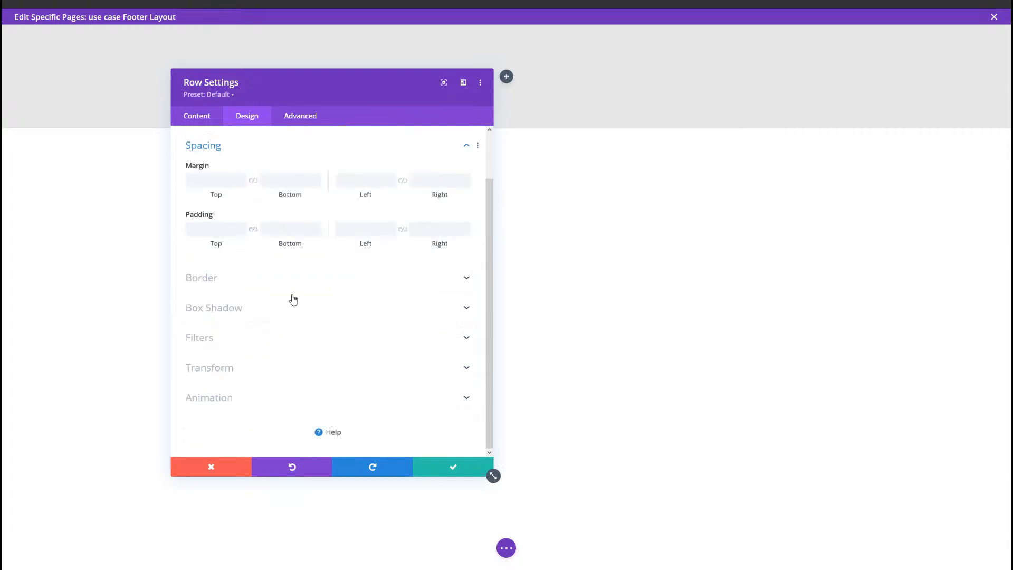
{"action": "left_click", "coordinate": [279, 230]}
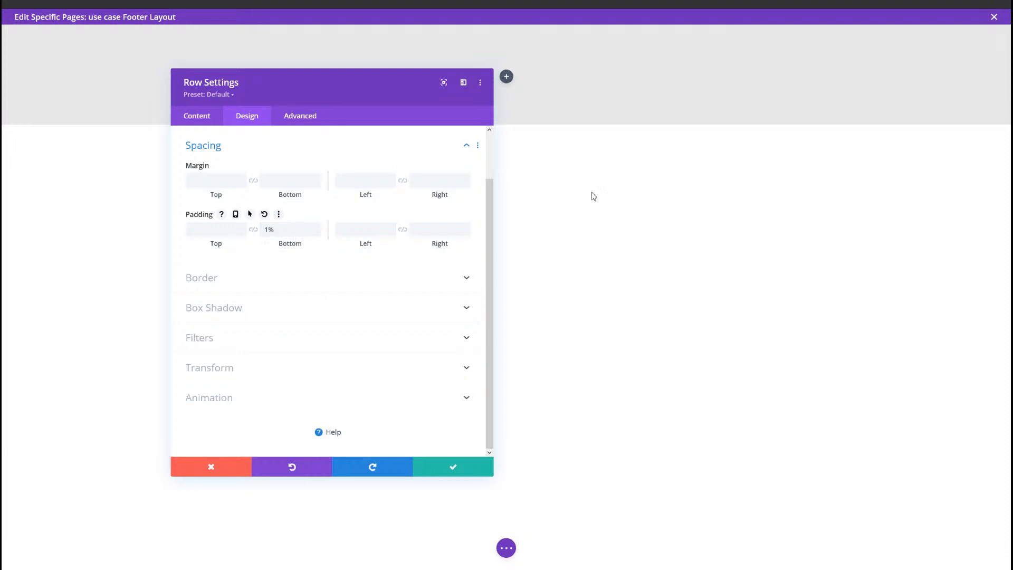
Step: Add "display: flex; flex-direction: row;" as custom CSS on the main element of the row's column
{"action": "left_click", "coordinate": [300, 117]}
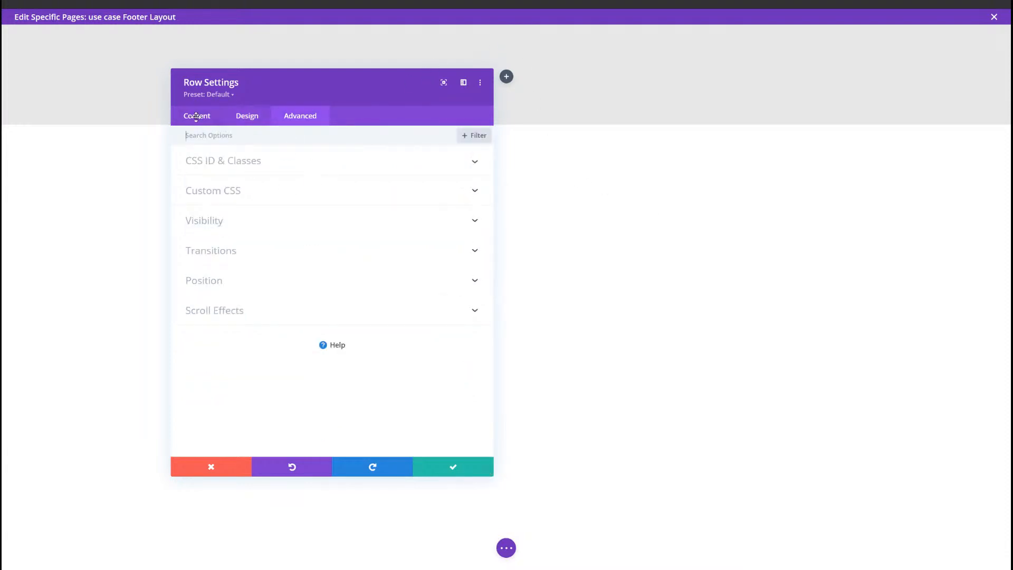
{"action": "left_click", "coordinate": [214, 117]}
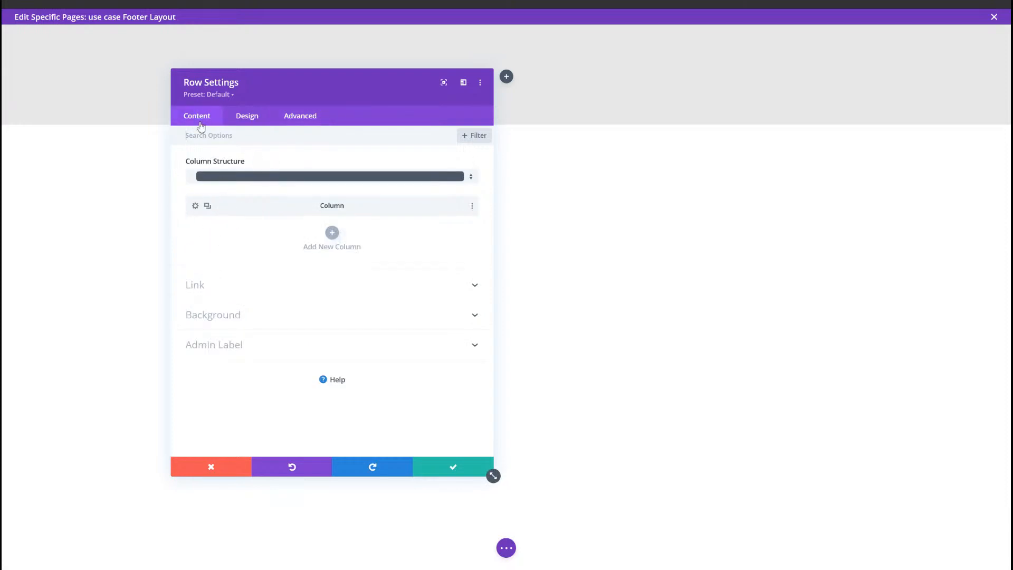
{"action": "left_click", "coordinate": [195, 208]}
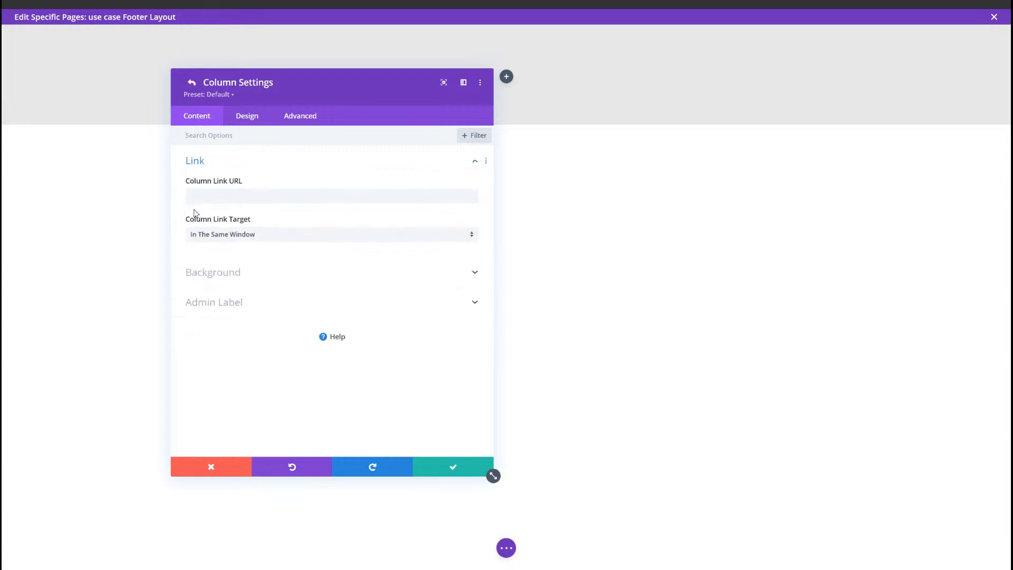
{"action": "left_click", "coordinate": [291, 119]}
{"action": "left_click", "coordinate": [239, 192]}
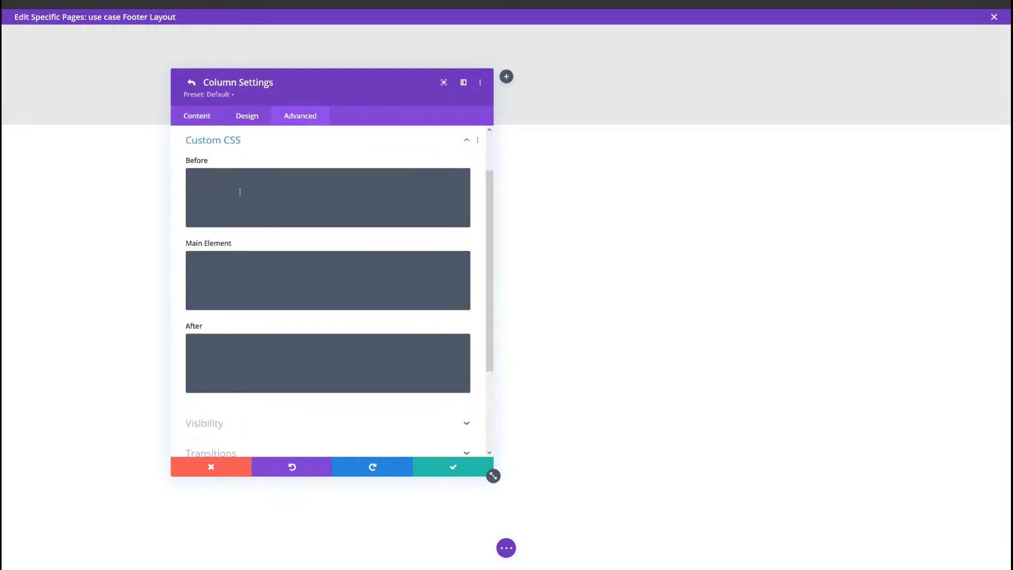
{"action": "left_click", "coordinate": [284, 290]}
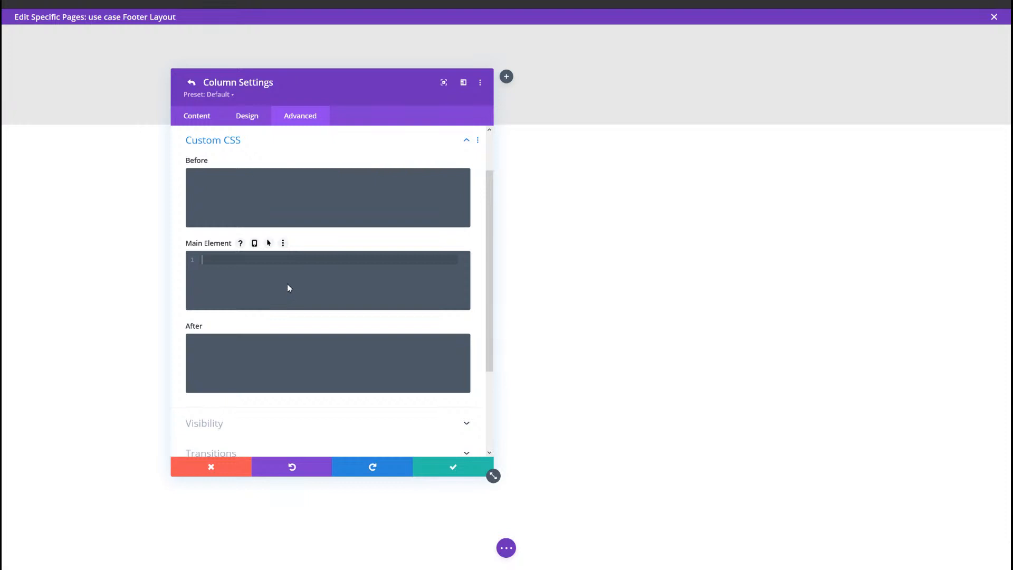
{"action": "type", "text": "display: flex; flex-direction: row;"}
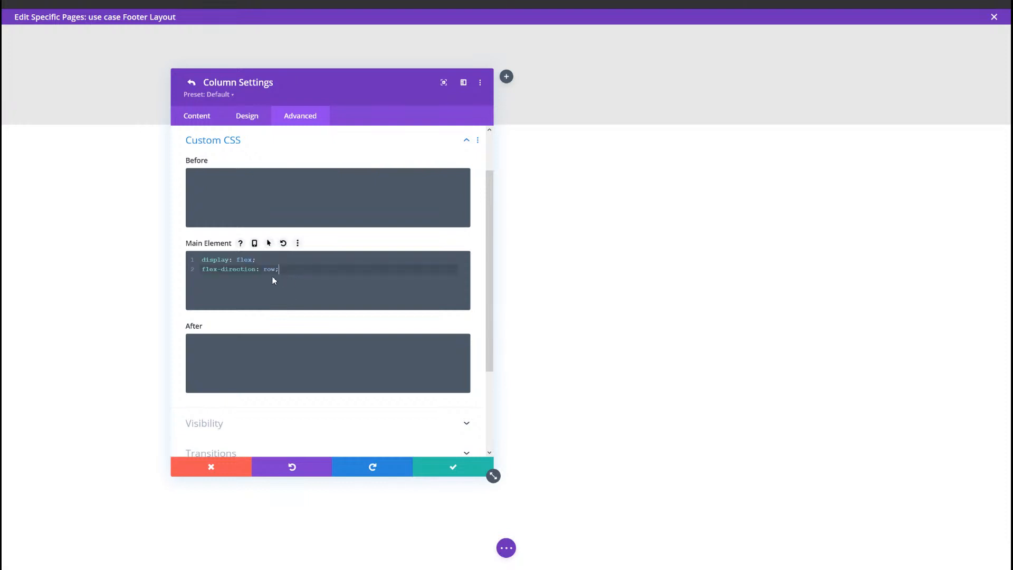
{"action": "left_click_drag", "start_coordinate": [274, 280], "coordinate": [200, 263]}
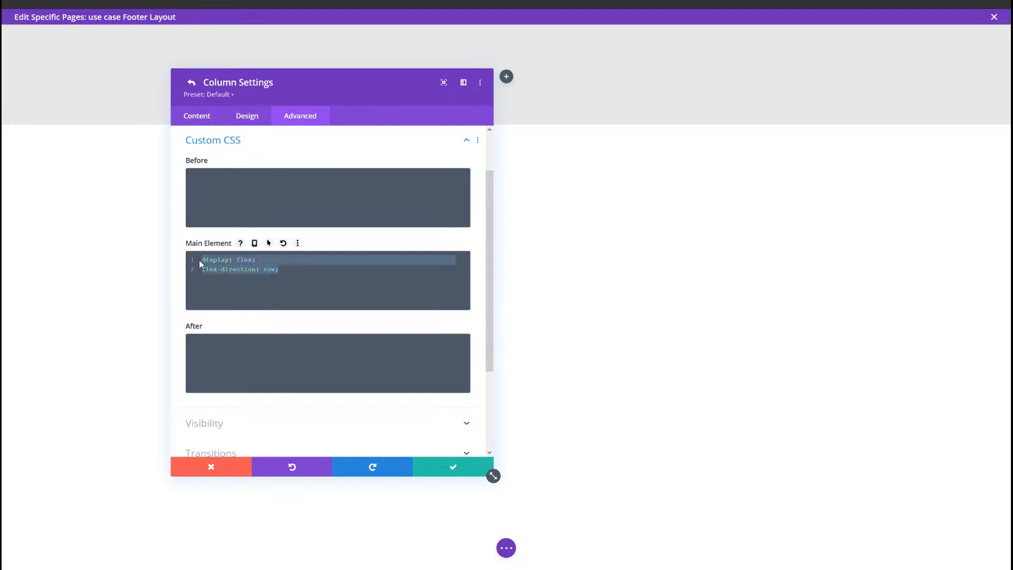
{"action": "left_click", "coordinate": [254, 270]}
{"action": "left_click_drag", "start_coordinate": [317, 272], "coordinate": [200, 260]}
Step: Enable responsive values for the column's main element CSS and replace the tablet code with "display: block;"
{"action": "left_click", "coordinate": [255, 244]}
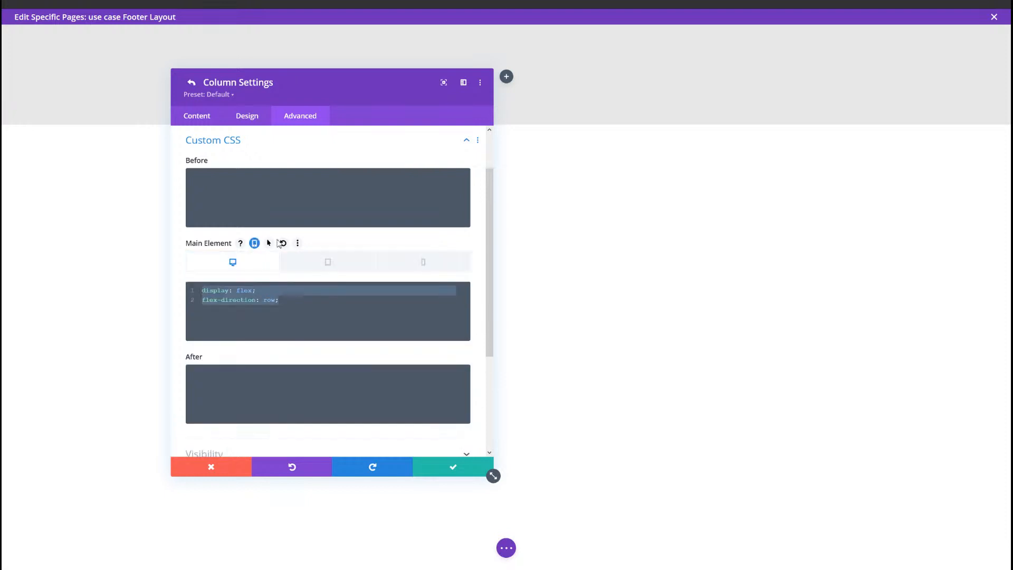
{"action": "left_click", "coordinate": [291, 262]}
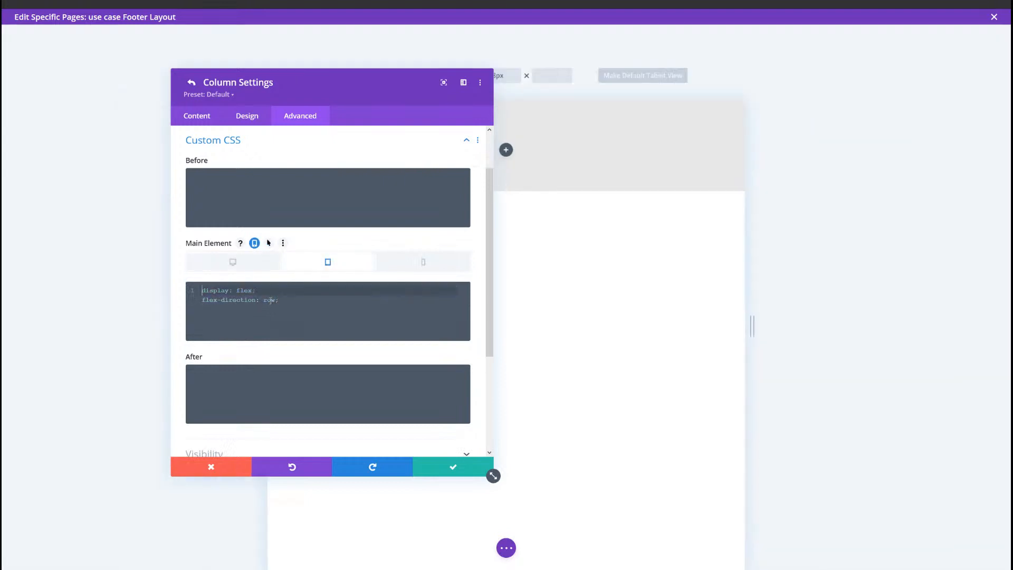
{"action": "left_click", "coordinate": [272, 295]}
{"action": "type", "text": "display"}
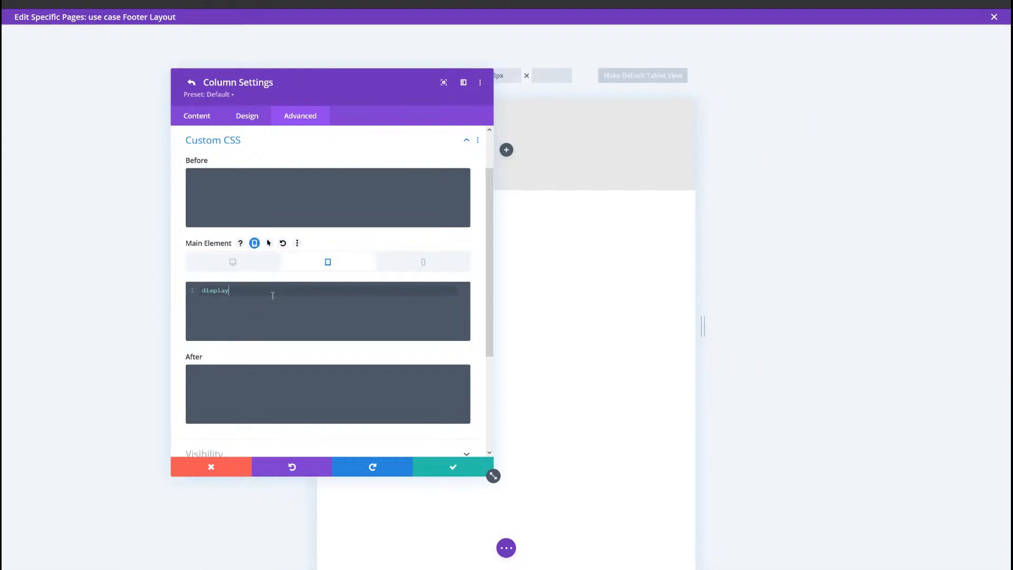
{"action": "type", "text": ": block;"}
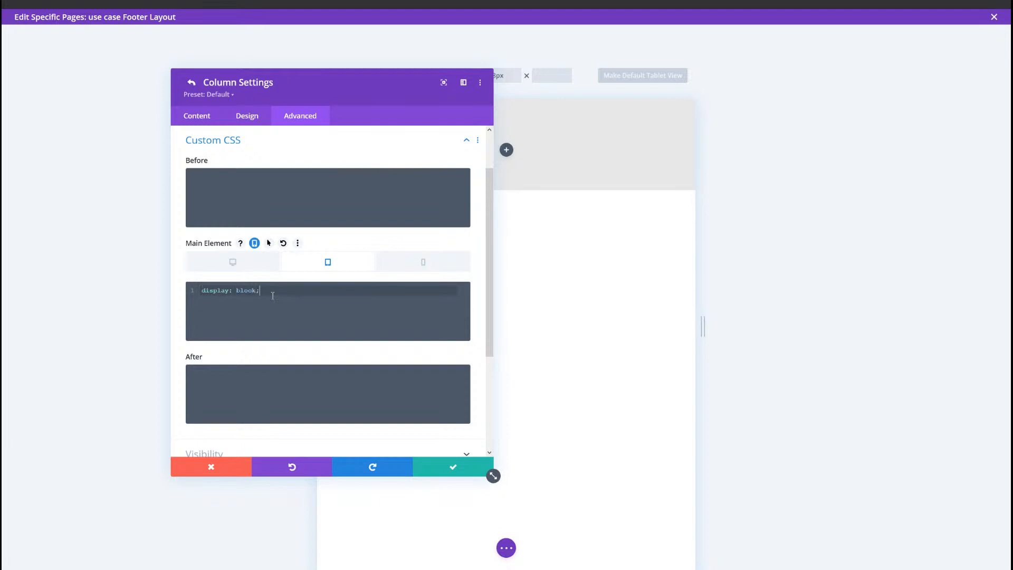
{"action": "left_click", "coordinate": [251, 268]}
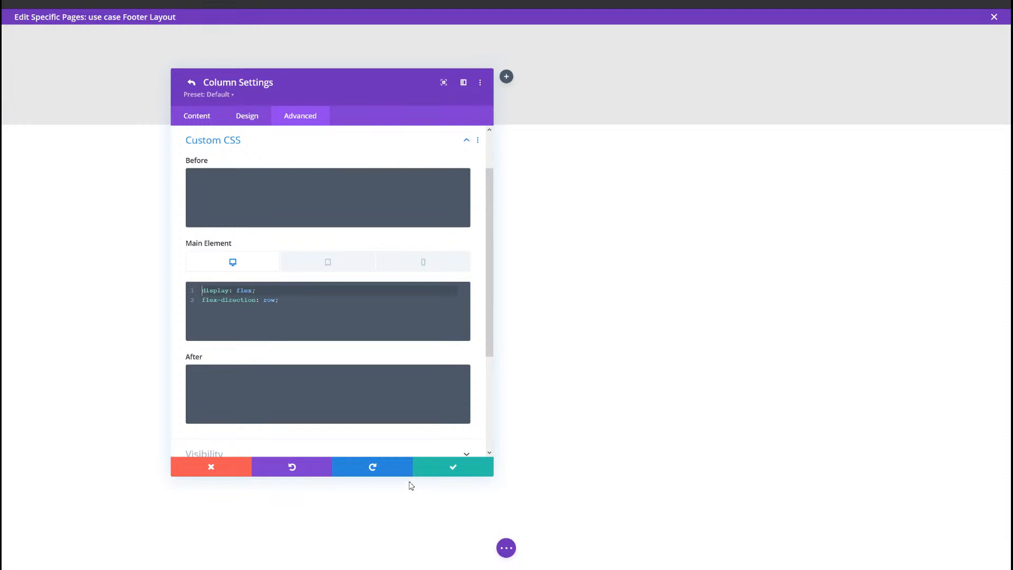
Step: Save the column and row settings, then preview the hover effect on the finished footer's Call Us and Mail Us boxes
{"action": "left_click", "coordinate": [445, 468]}
{"action": "left_click", "coordinate": [447, 469]}
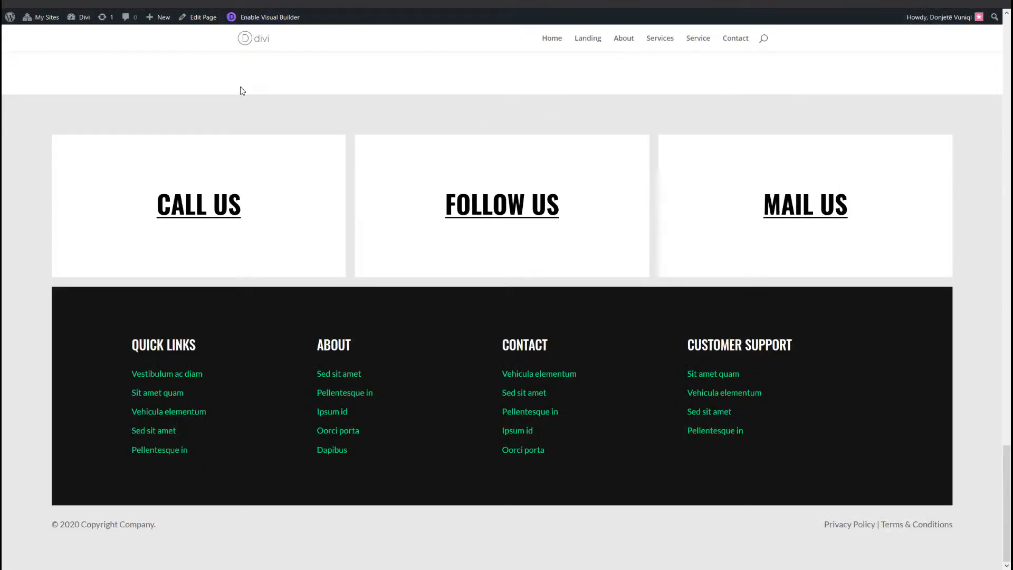
{"action": "mouse_move", "coordinate": [232, 173]}
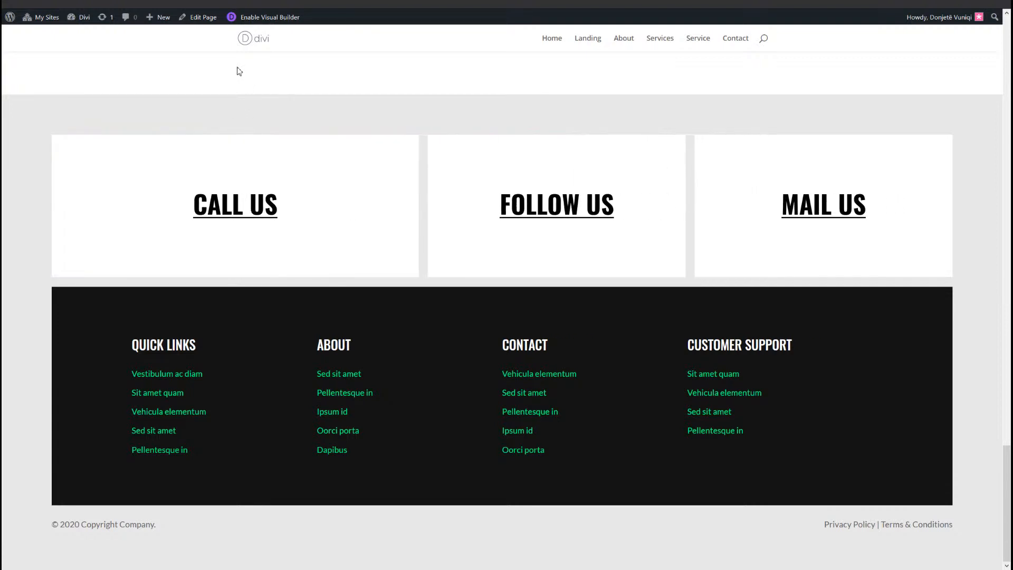
{"action": "mouse_move", "coordinate": [834, 217]}
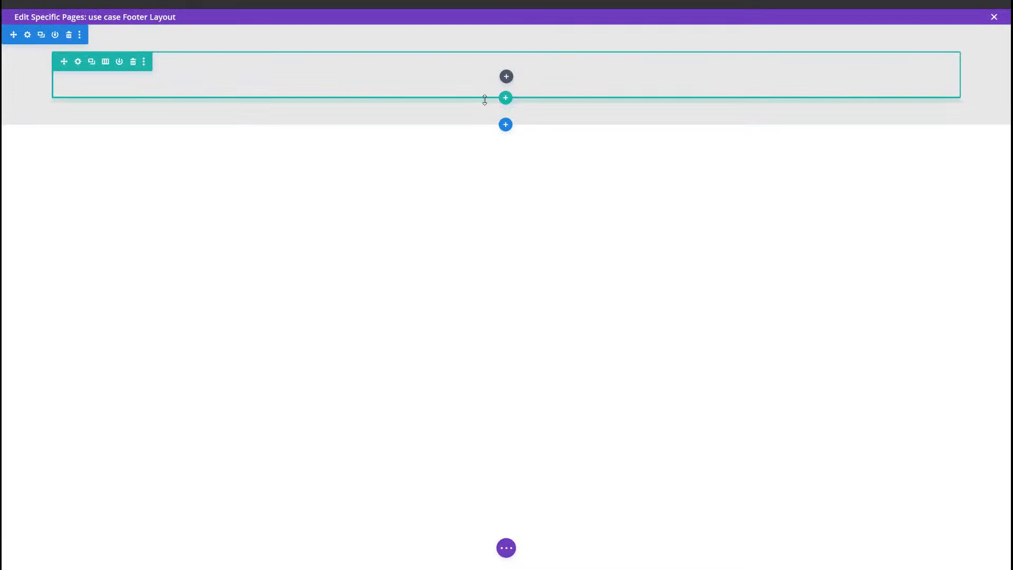
Step: Add a Text module to the row with the Heading 3 body text "Call us" and enable responsive values for the body
{"action": "left_click", "coordinate": [506, 77]}
{"action": "type", "text": "text"}
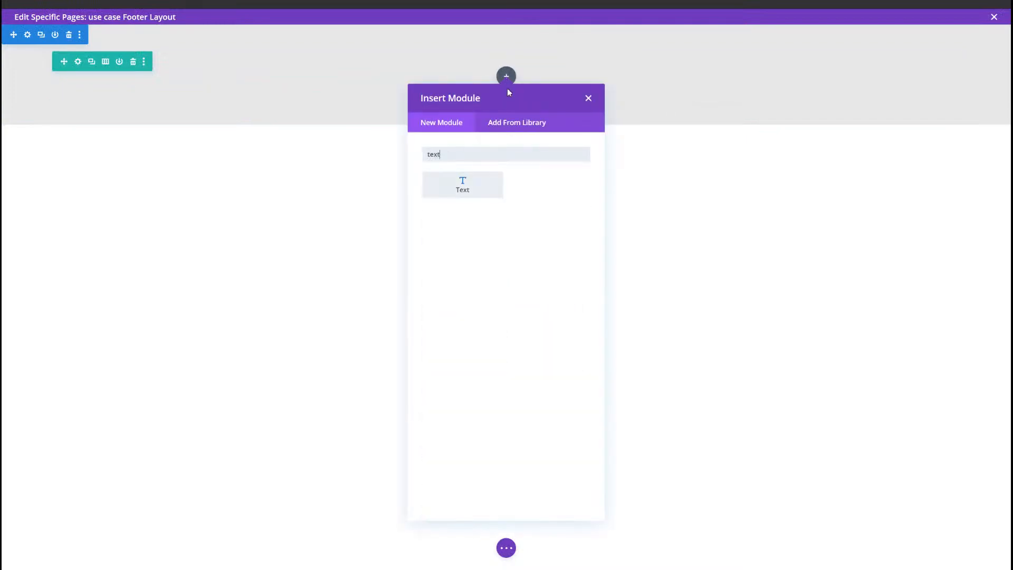
{"action": "key", "text": "Return"}
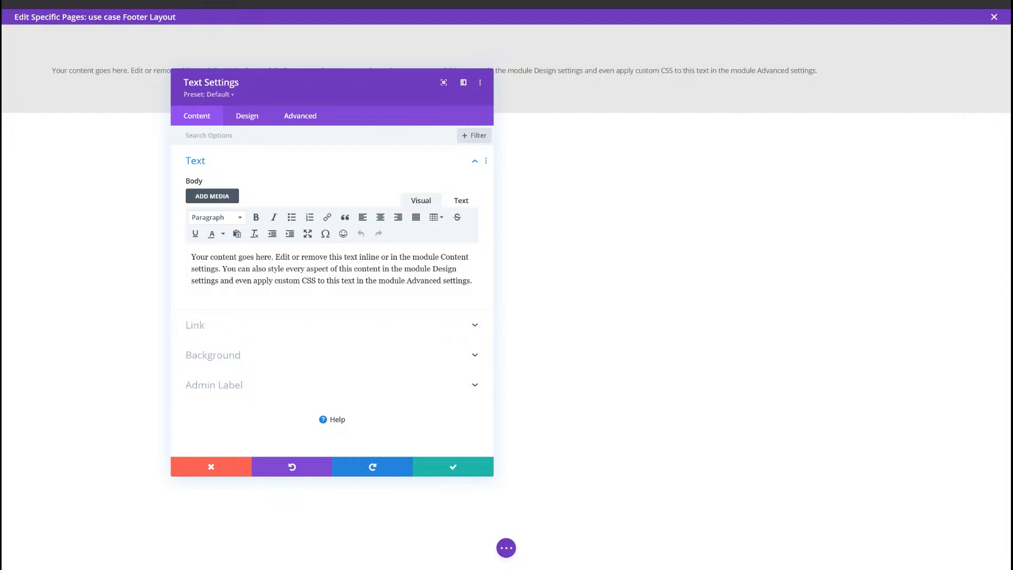
{"action": "triple_click", "coordinate": [344, 268]}
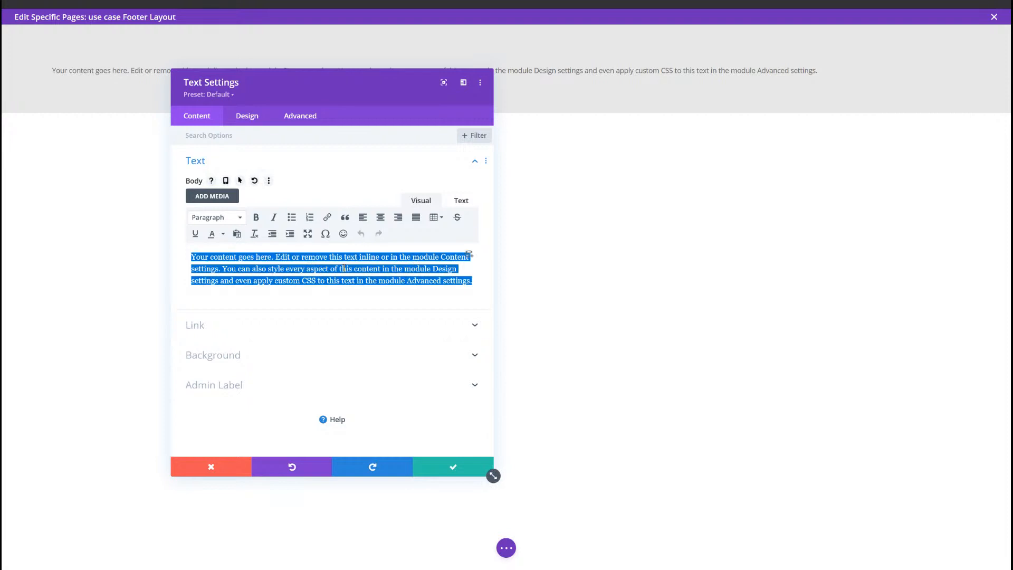
{"action": "type", "text": "Call us"}
{"action": "left_click_drag", "start_coordinate": [223, 260], "coordinate": [171, 251]}
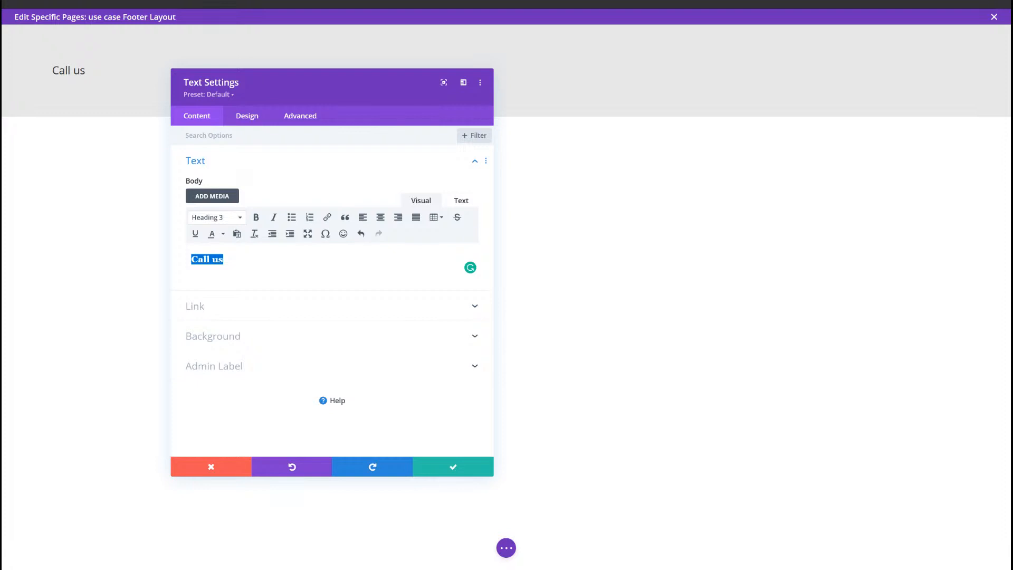
{"action": "left_click", "coordinate": [225, 181]}
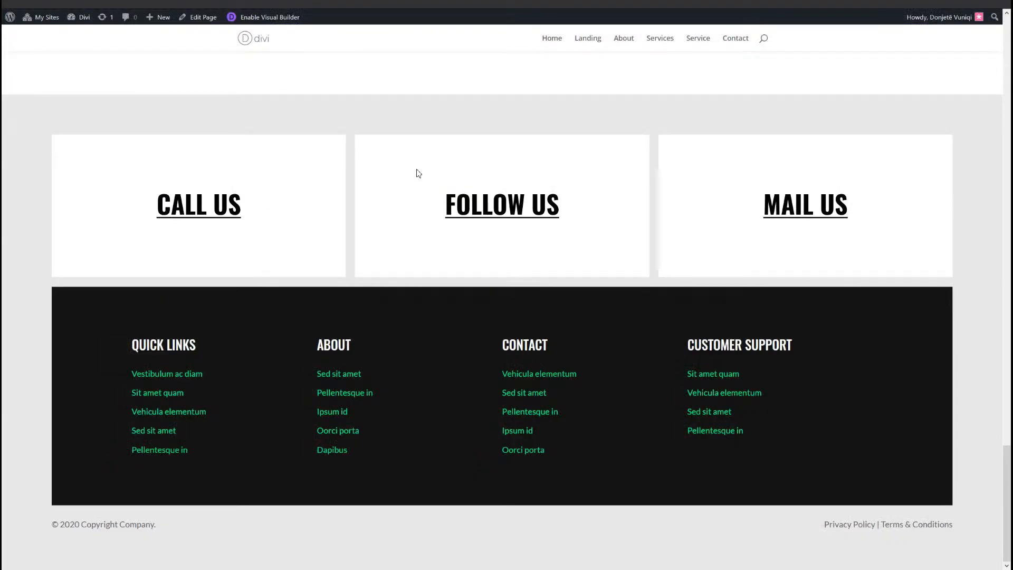
Step: Examine the finished footer's contact boxes at phone width on the example page
{"action": "key", "text": "F12"}
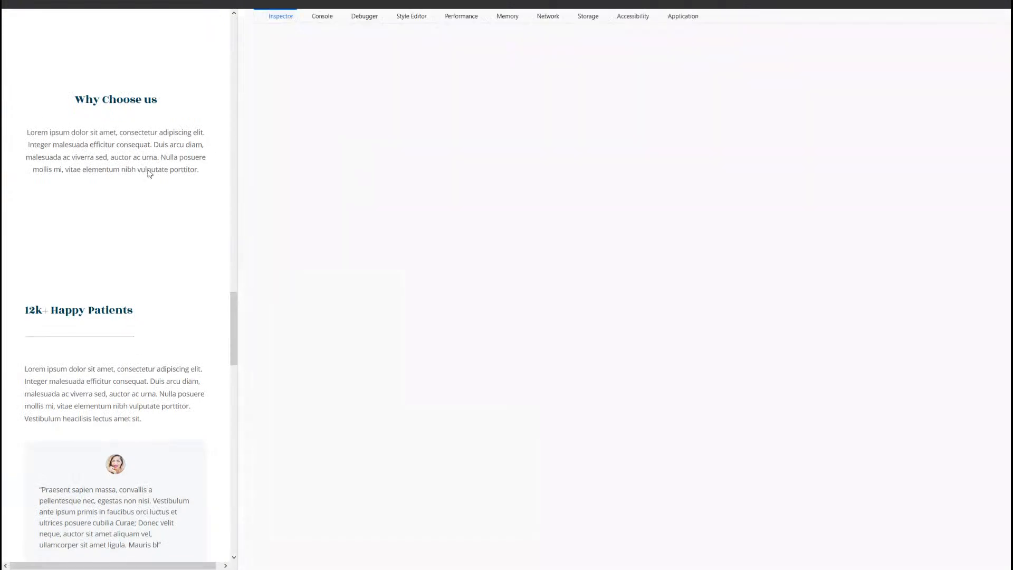
{"action": "scroll", "coordinate": [162, 292], "scroll_direction": "down", "scroll_amount": 5}
{"action": "scroll", "coordinate": [158, 290], "scroll_direction": "down", "scroll_amount": 10}
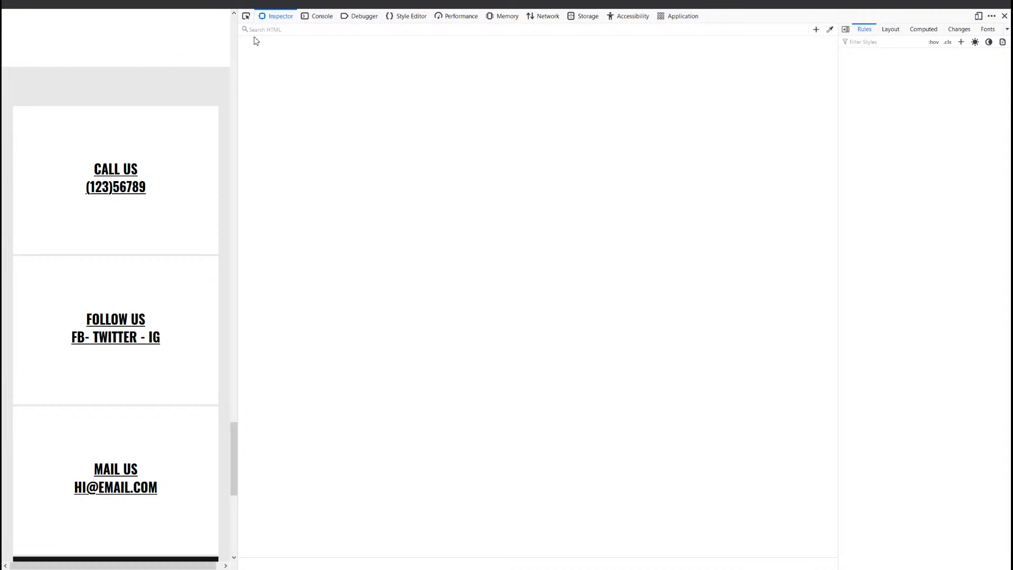
{"action": "left_click", "coordinate": [1004, 16]}
{"action": "scroll", "coordinate": [534, 95], "scroll_direction": "up", "scroll_amount": 1}
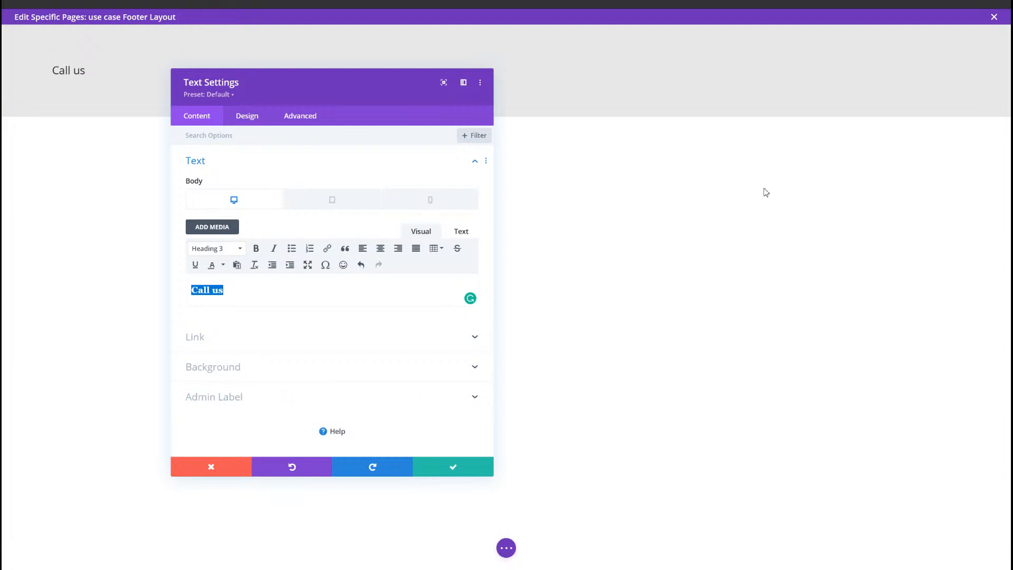
Step: Replace the tablet version of the body with "Call us" and the phone number beneath it, both as Heading 3
{"action": "left_click", "coordinate": [309, 197]}
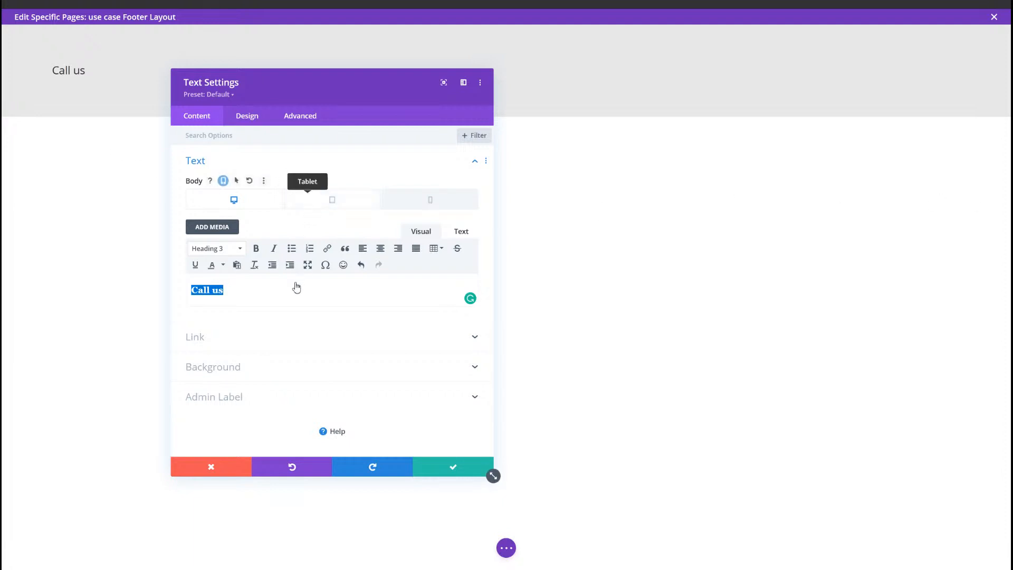
{"action": "left_click", "coordinate": [287, 288]}
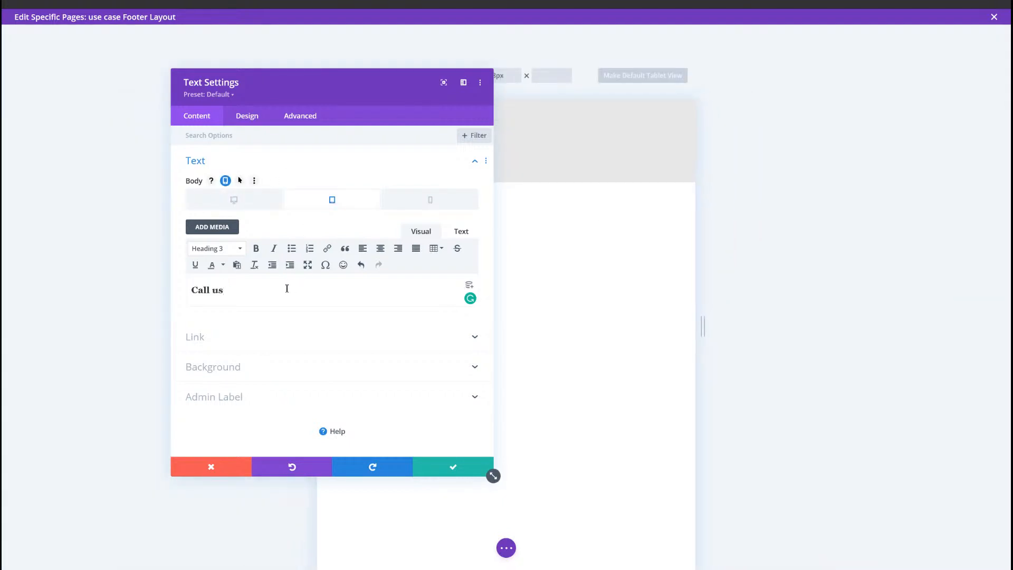
{"action": "key", "text": "ctrl+a"}
{"action": "type", "text": "Call us (123)56789"}
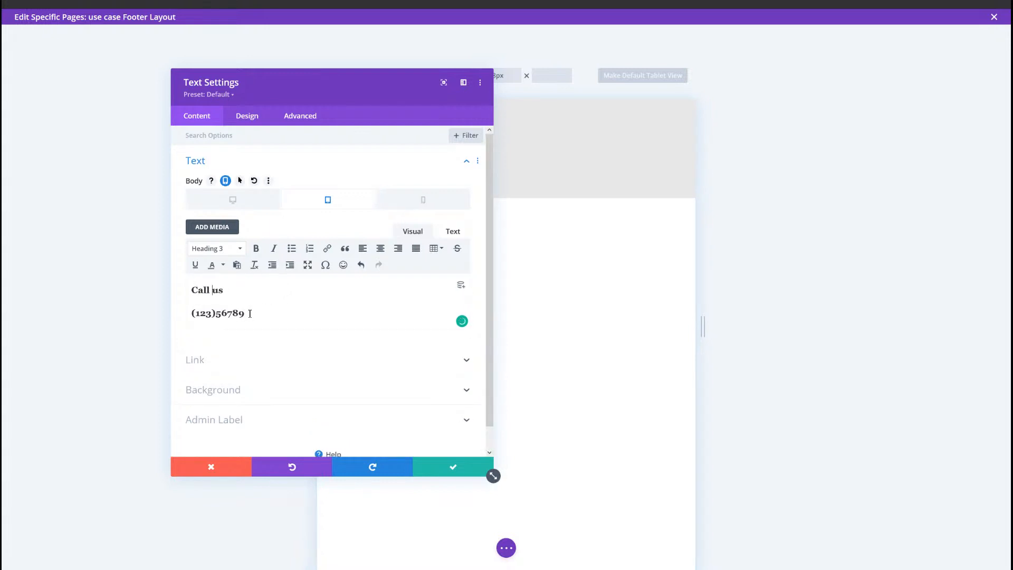
{"action": "left_click_drag", "start_coordinate": [250, 313], "coordinate": [192, 317]}
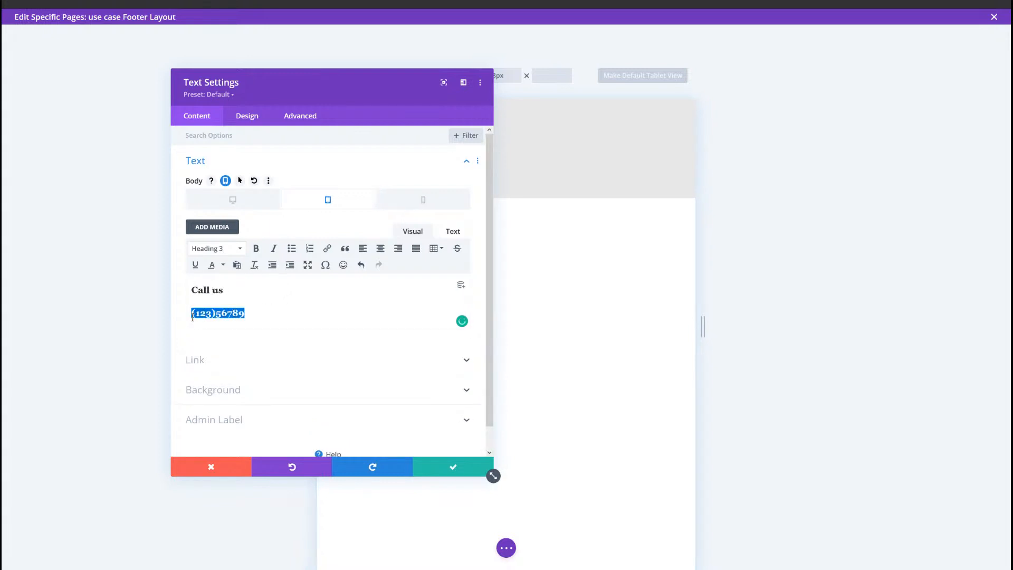
Step: Check the body content in the phone version and compare it with the tablet version
{"action": "left_click", "coordinate": [423, 200]}
{"action": "left_click", "coordinate": [263, 311]}
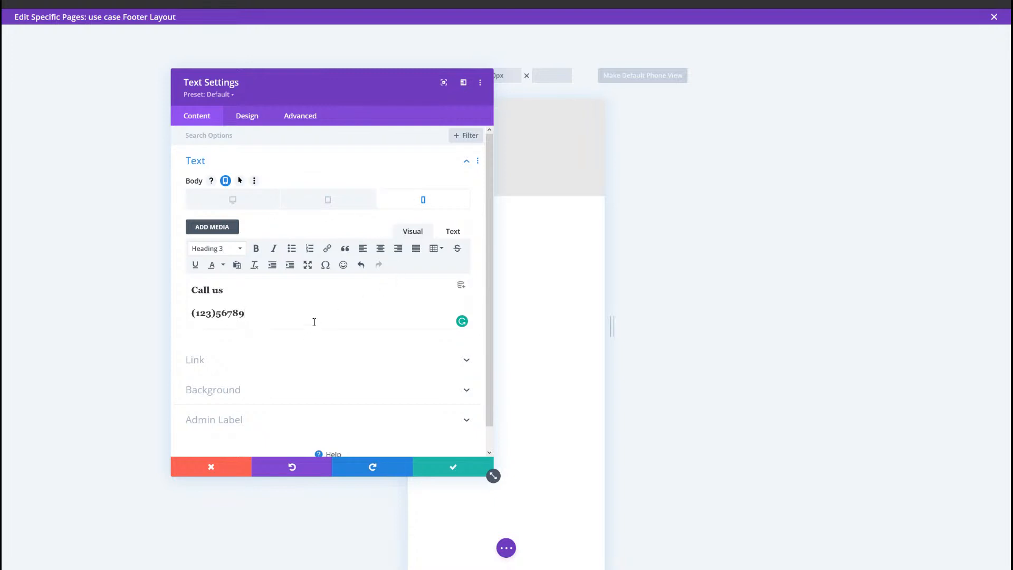
{"action": "left_click_drag", "start_coordinate": [312, 321], "coordinate": [183, 290]}
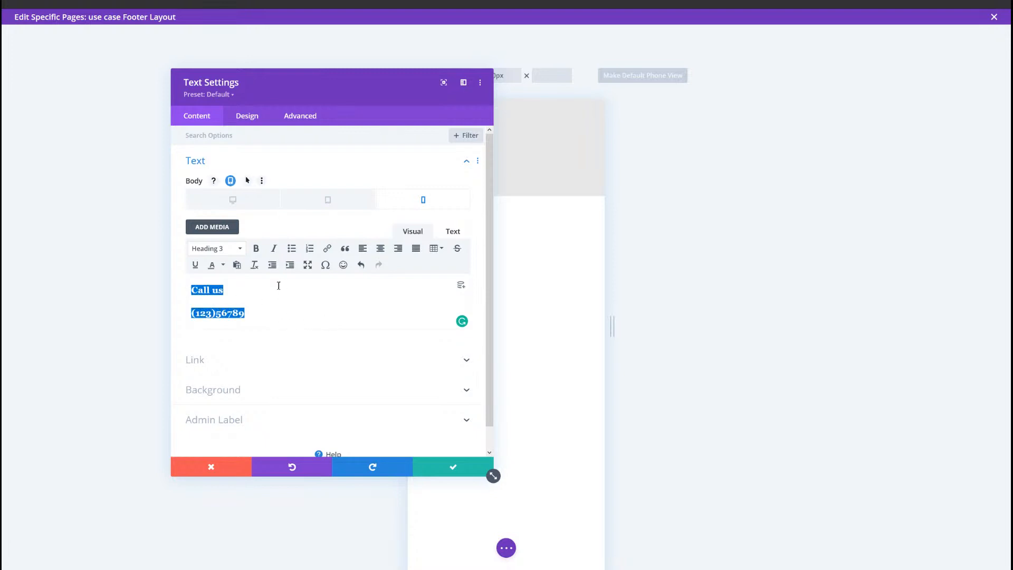
{"action": "left_click", "coordinate": [329, 209]}
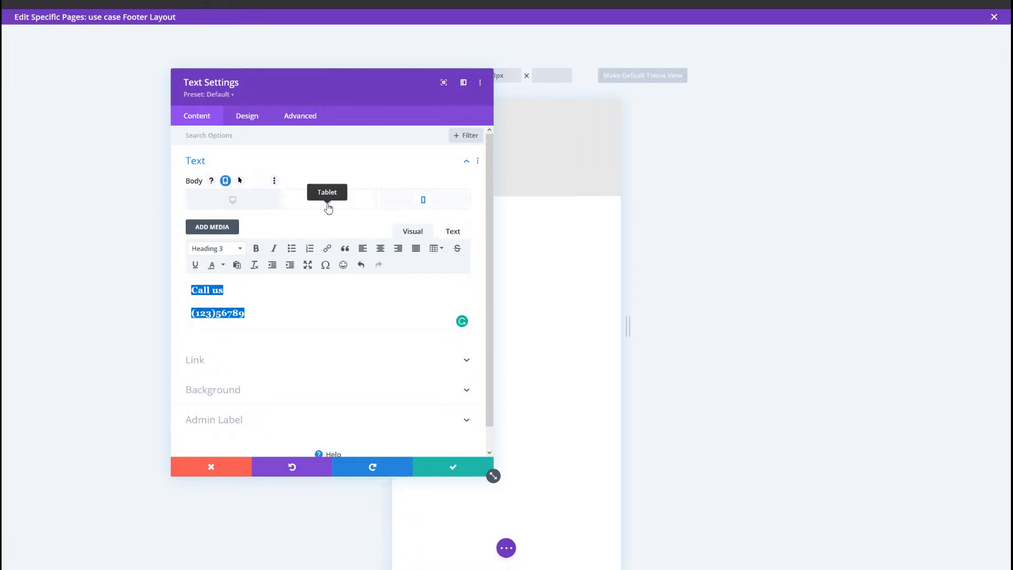
{"action": "left_click", "coordinate": [274, 296]}
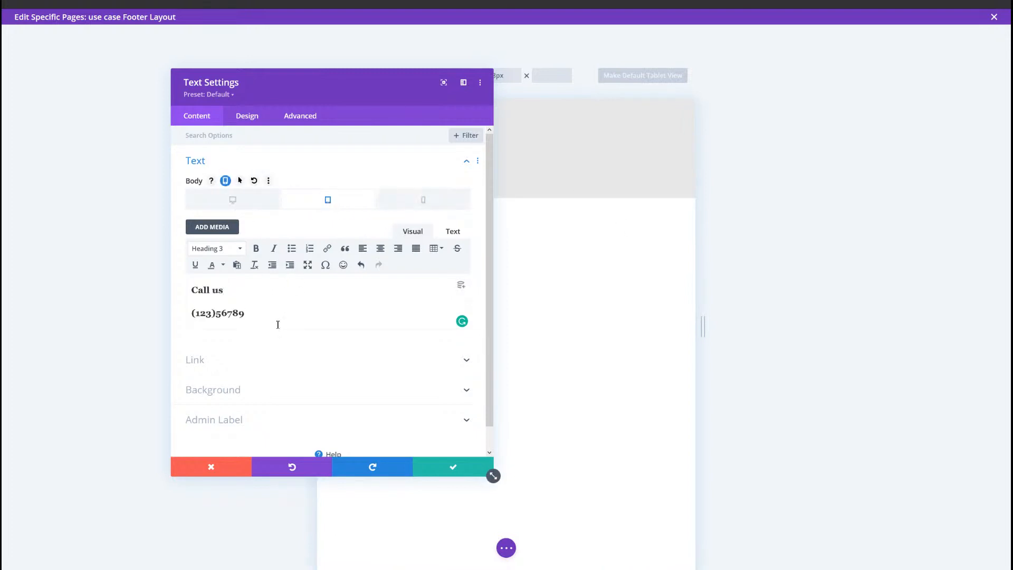
Step: Enable hover values for the desktop body text and replace the hover content with the phone number as Heading 3
{"action": "left_click", "coordinate": [253, 205]}
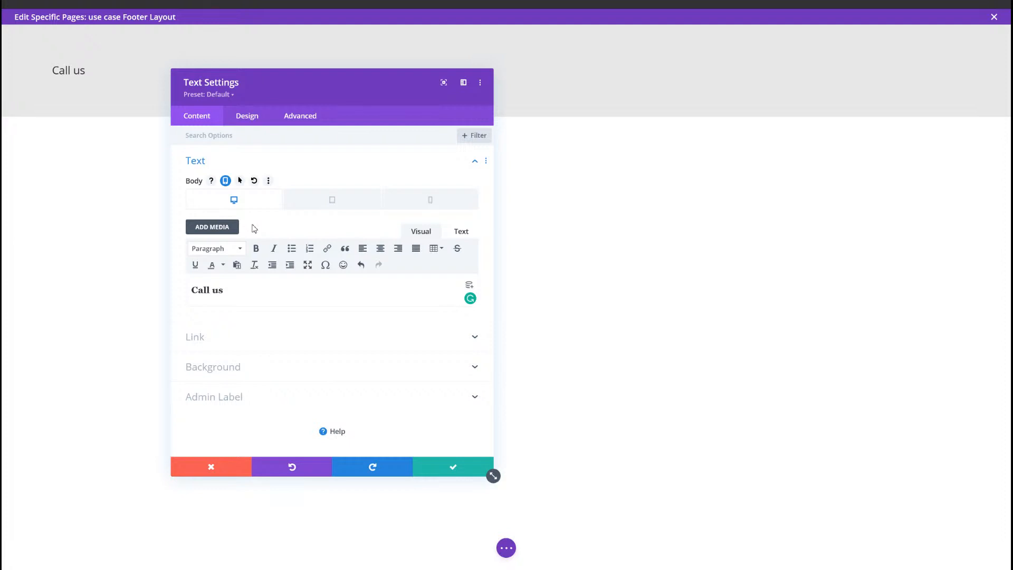
{"action": "left_click", "coordinate": [240, 181]}
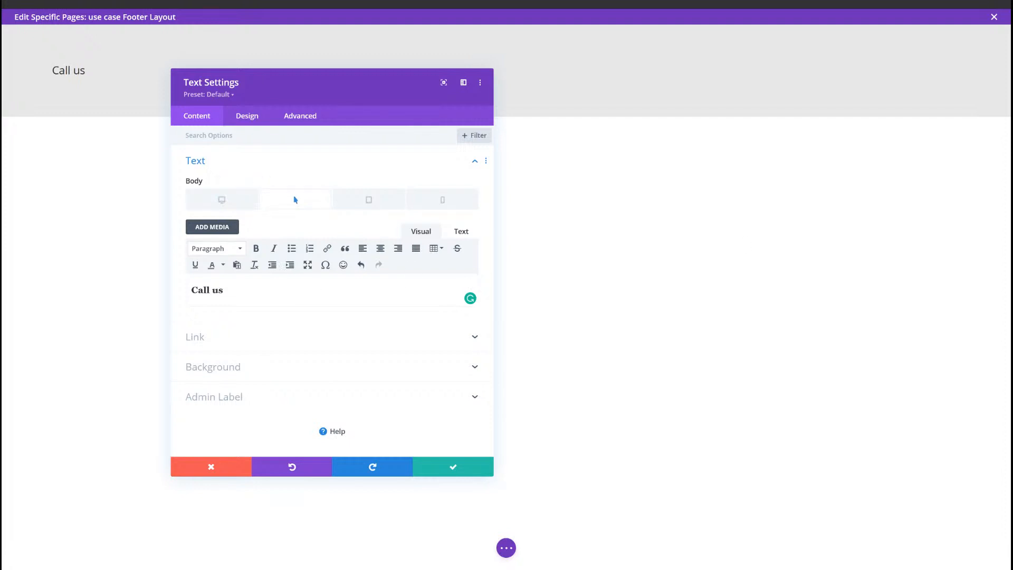
{"action": "left_click", "coordinate": [263, 296]}
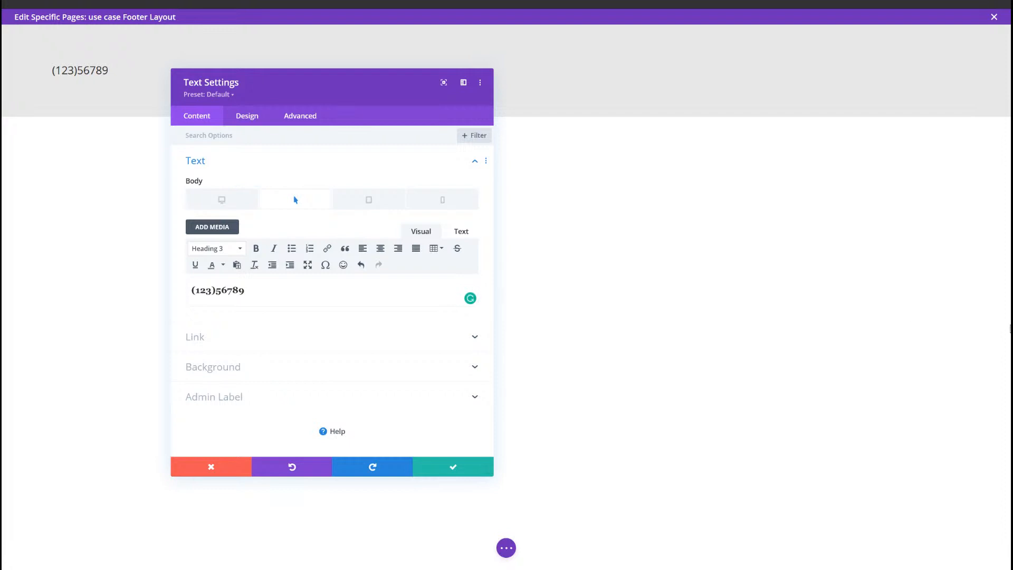
Step: Set the text module's background to white and its hover background to bright green
{"action": "left_click", "coordinate": [240, 375]}
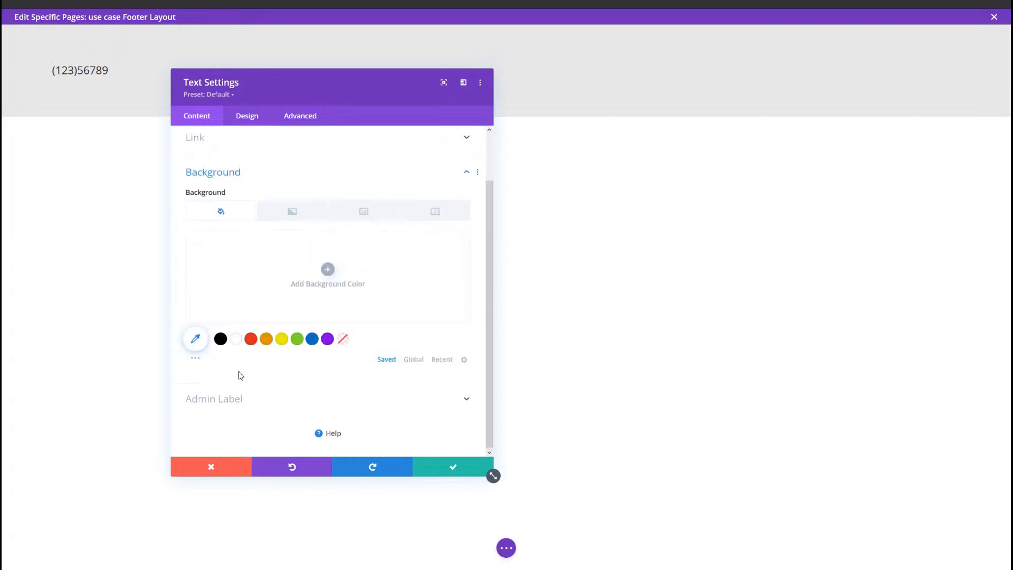
{"action": "left_click", "coordinate": [235, 339]}
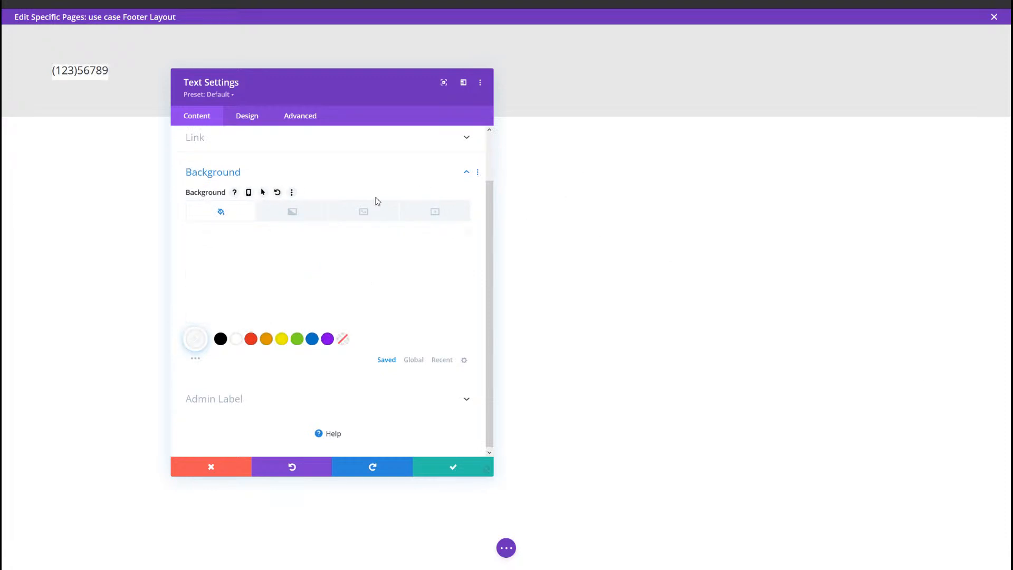
{"action": "left_click", "coordinate": [262, 193]}
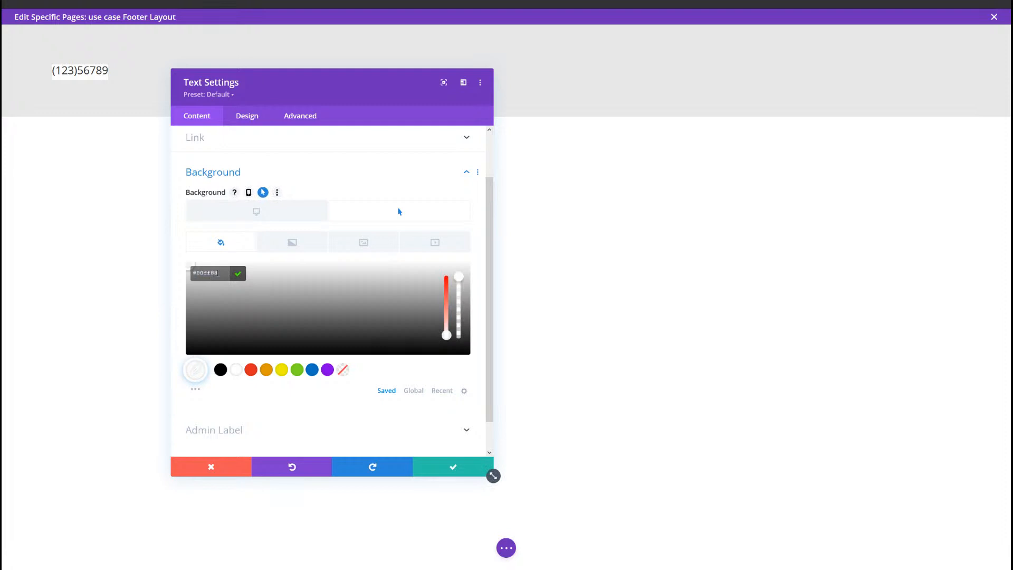
{"action": "key", "text": "Return"}
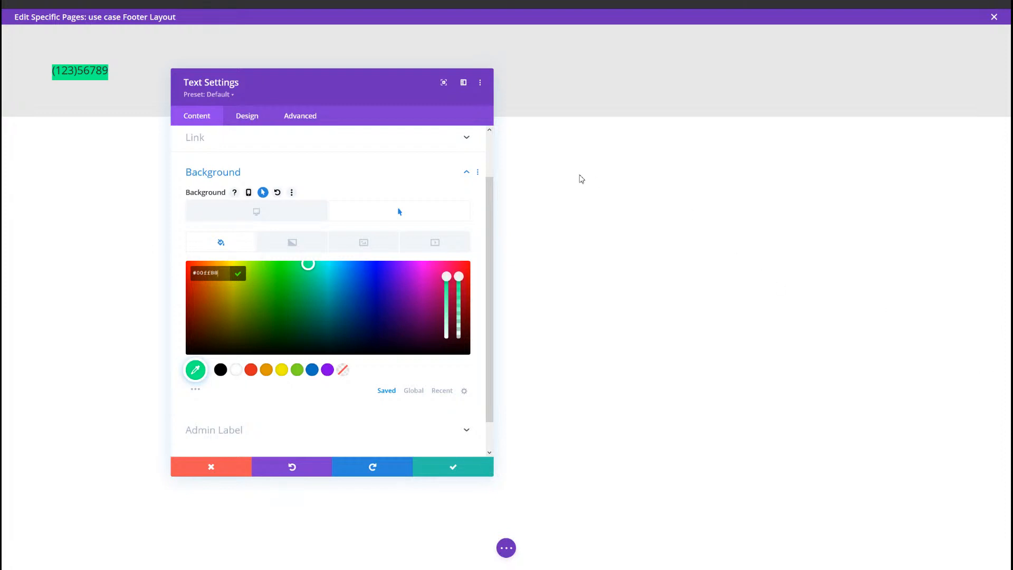
Step: Style the module's Heading 3 text with the Oswald font, Bold weight and uppercase letters
{"action": "left_click", "coordinate": [248, 122]}
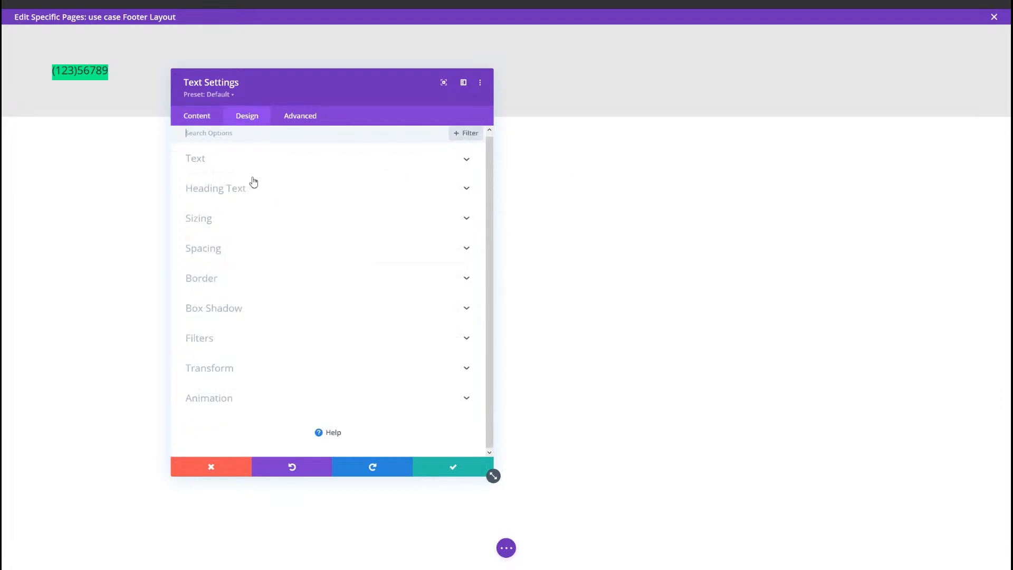
{"action": "left_click", "coordinate": [247, 192]}
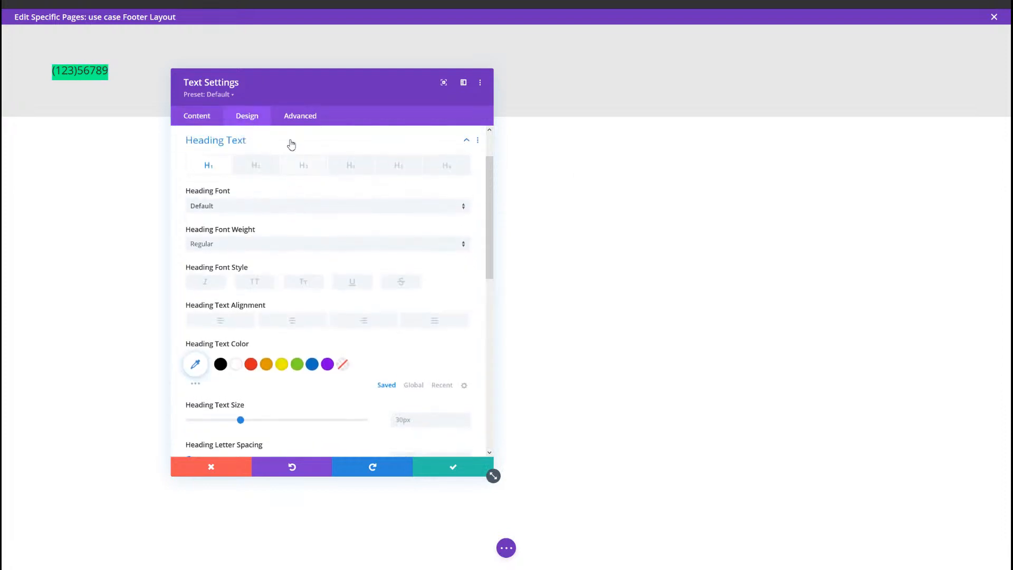
{"action": "left_click", "coordinate": [291, 167]}
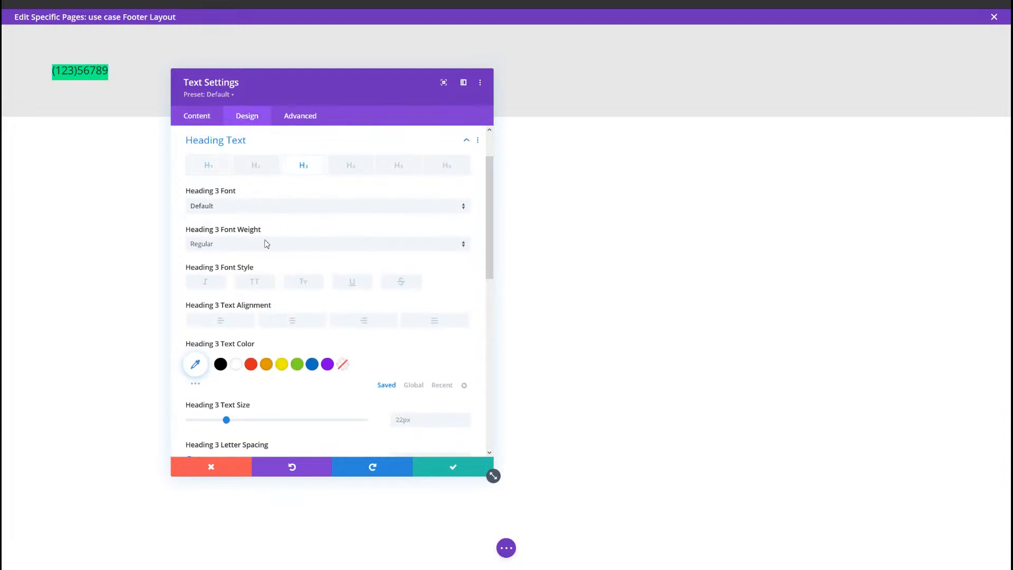
{"action": "left_click", "coordinate": [246, 208]}
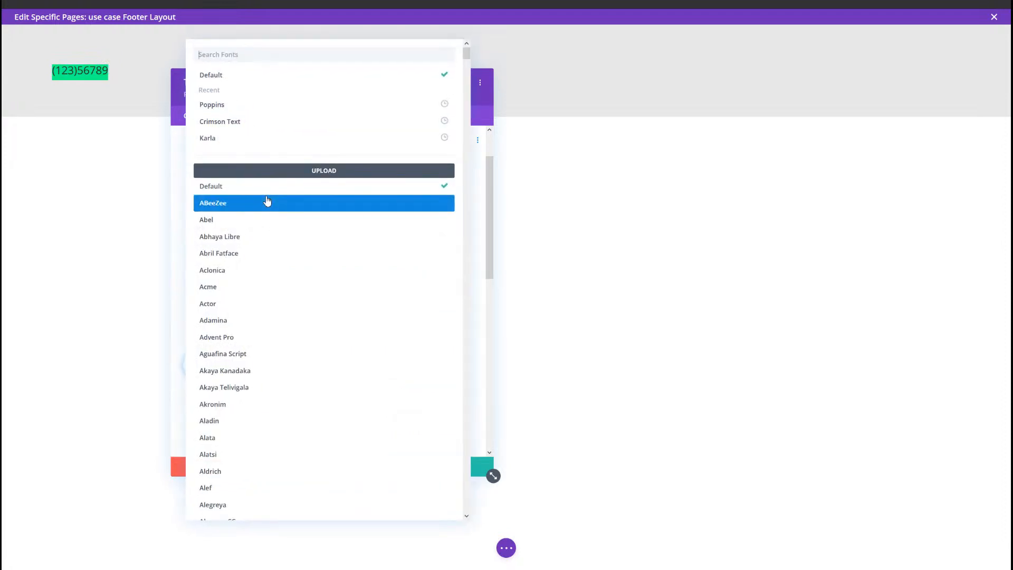
{"action": "type", "text": "oswla"}
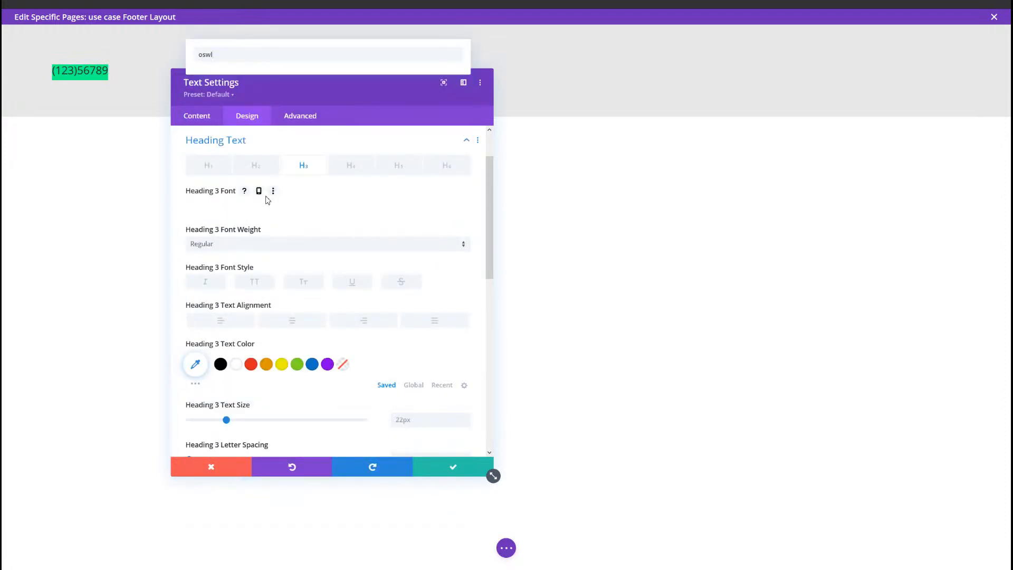
{"action": "key", "text": "BackSpace"}
{"action": "type", "text": "al"}
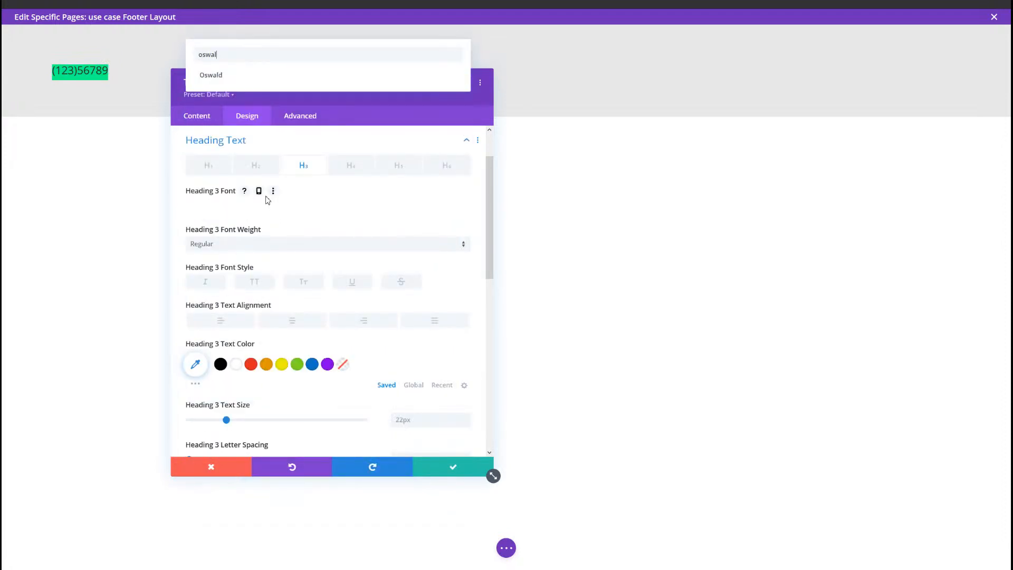
{"action": "left_click", "coordinate": [368, 81]}
{"action": "left_click", "coordinate": [296, 246]}
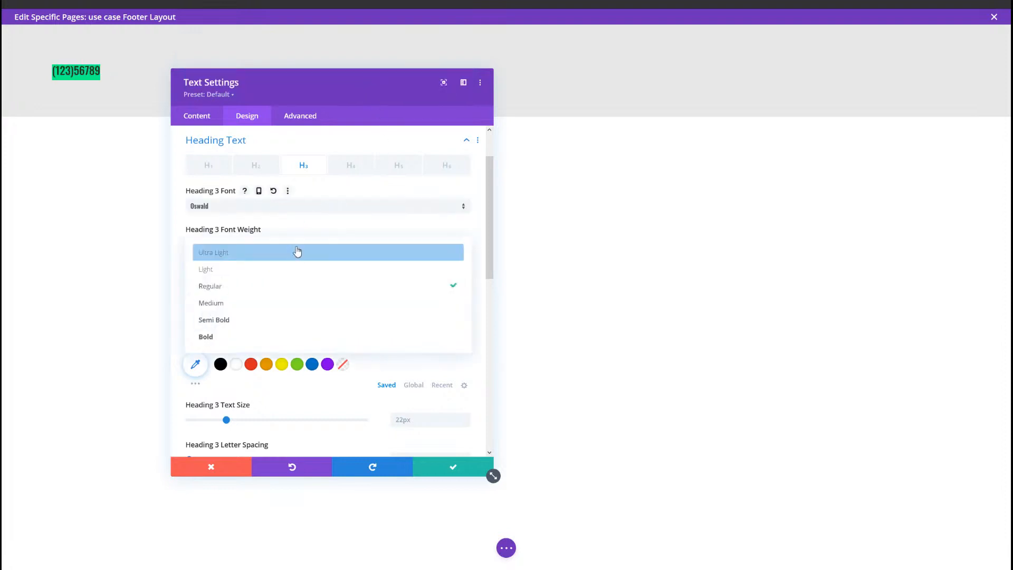
{"action": "left_click", "coordinate": [281, 340]}
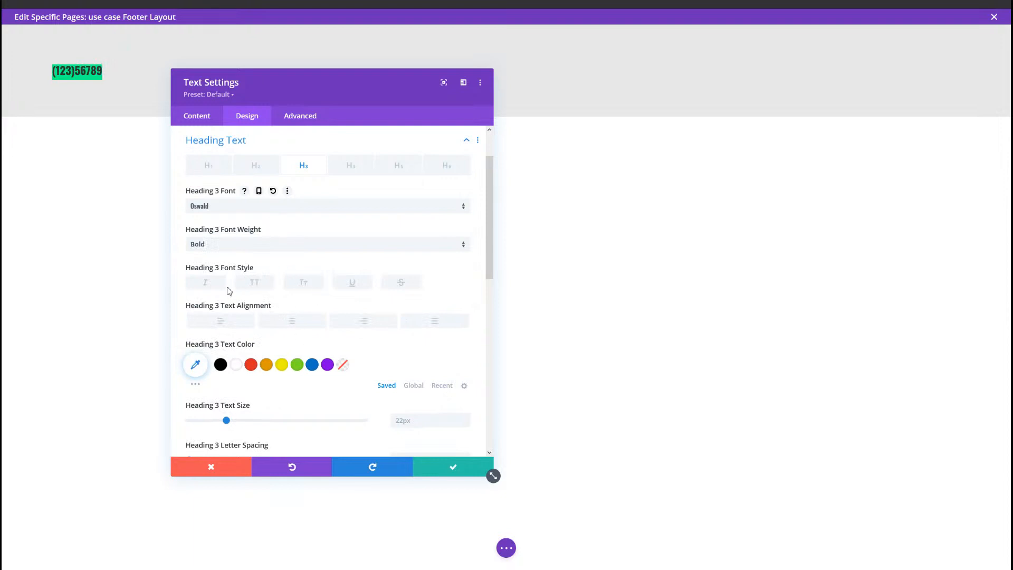
Step: Return to the desktop version of the body content and make the Heading 3 text underlined, centered and black
{"action": "left_click", "coordinate": [199, 121]}
{"action": "left_click", "coordinate": [215, 172]}
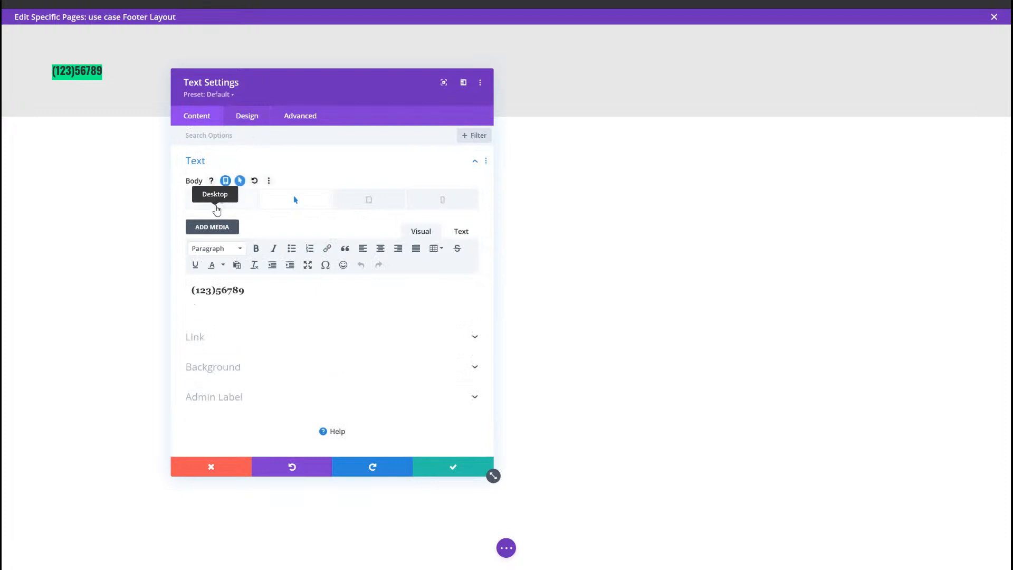
{"action": "left_click", "coordinate": [217, 206]}
{"action": "left_click", "coordinate": [250, 126]}
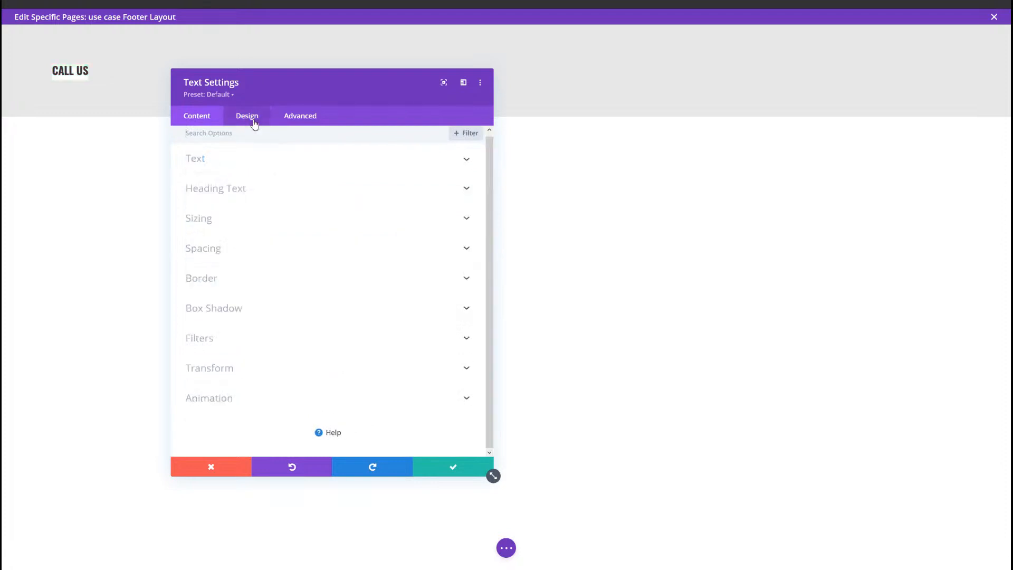
{"action": "left_click", "coordinate": [247, 192]}
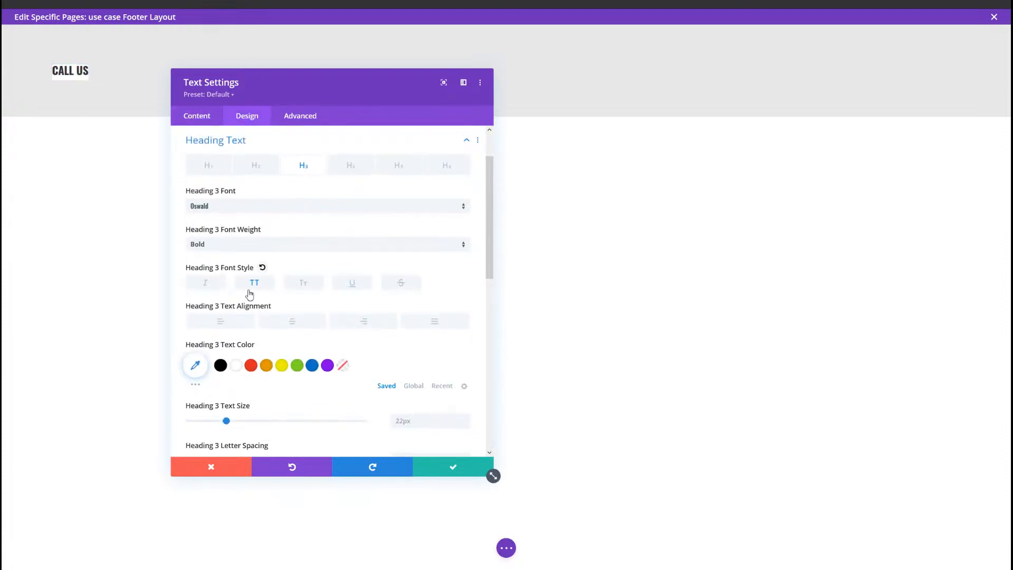
{"action": "left_click", "coordinate": [346, 283]}
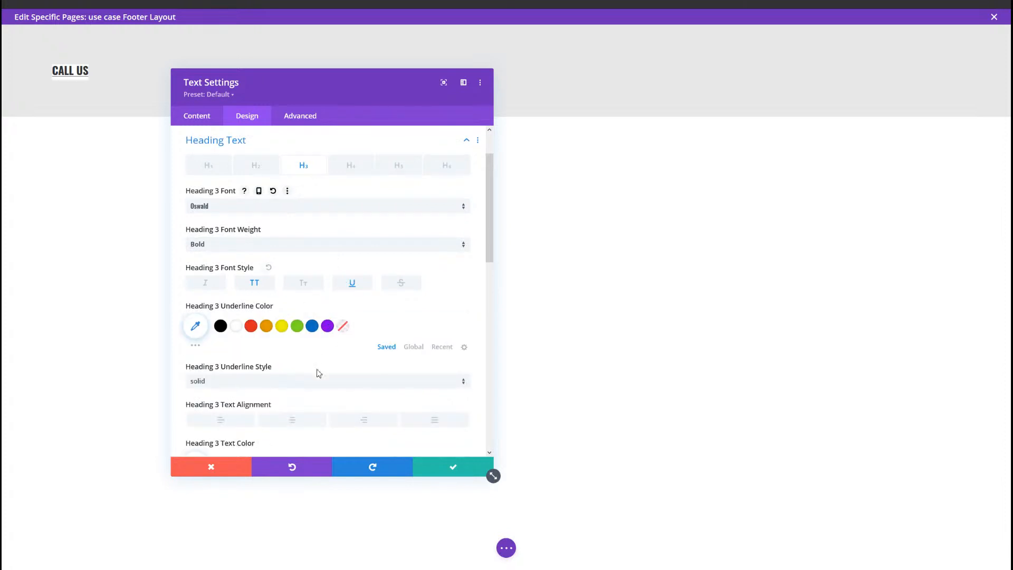
{"action": "left_click", "coordinate": [280, 419]}
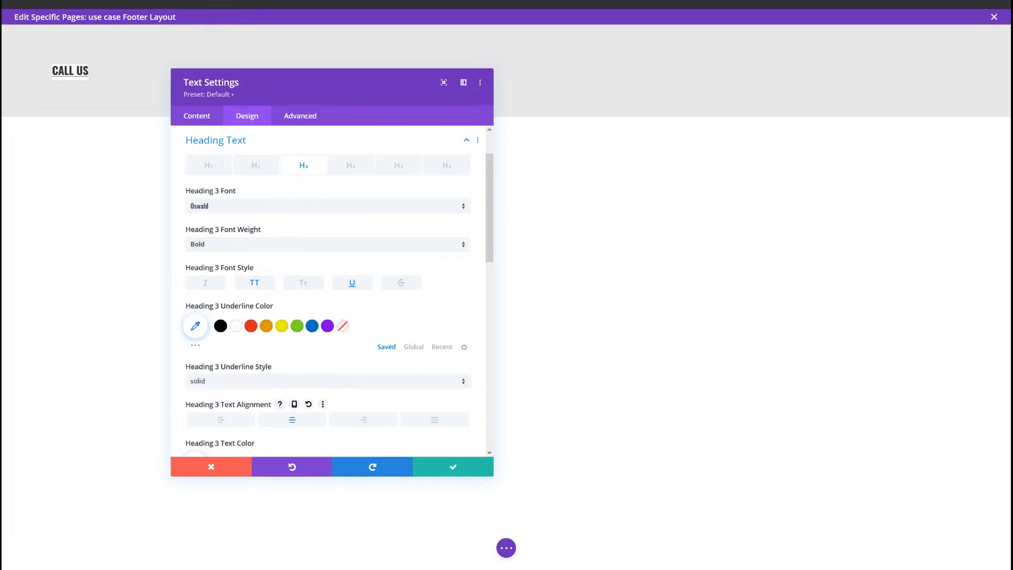
{"action": "scroll", "coordinate": [216, 297], "scroll_direction": "down", "scroll_amount": 3}
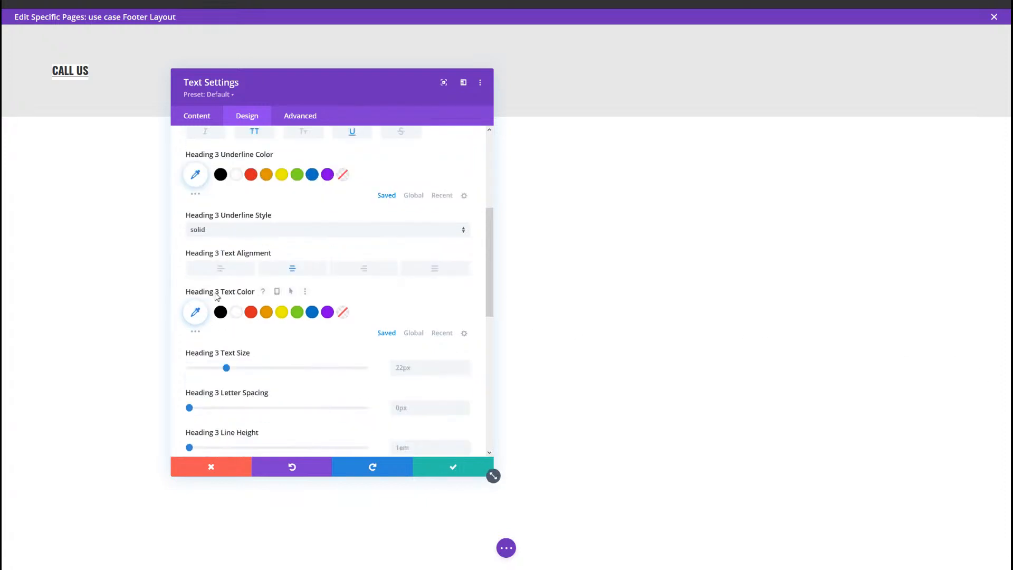
{"action": "left_click", "coordinate": [220, 311]}
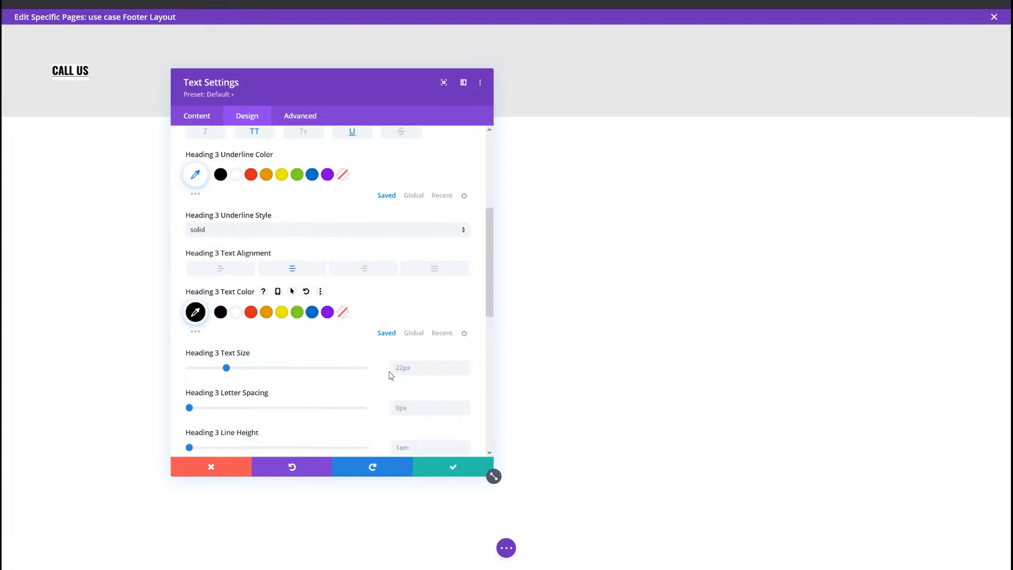
Step: Set the Heading 3 text size to 2.5vw on desktop, 4.5vw on tablet and 5.5vw on phone
{"action": "left_click", "coordinate": [434, 362]}
{"action": "type", "text": "2."}
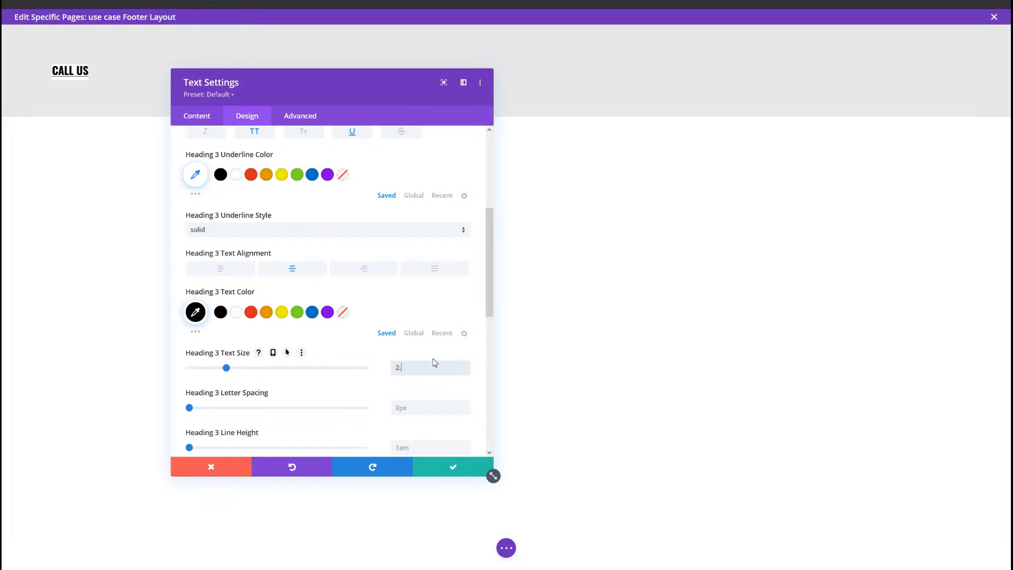
{"action": "type", "text": "5vw"}
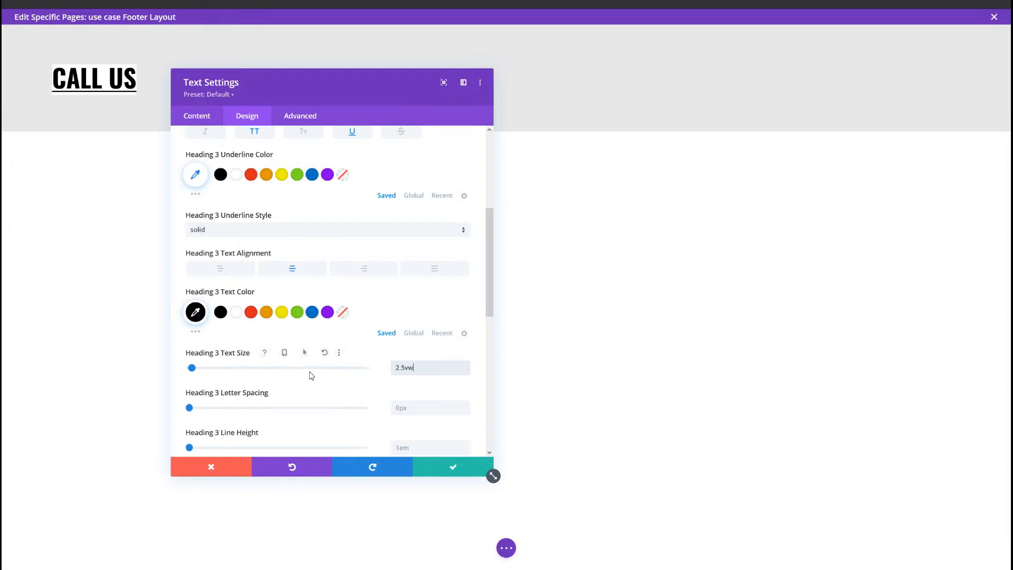
{"action": "left_click", "coordinate": [272, 353]}
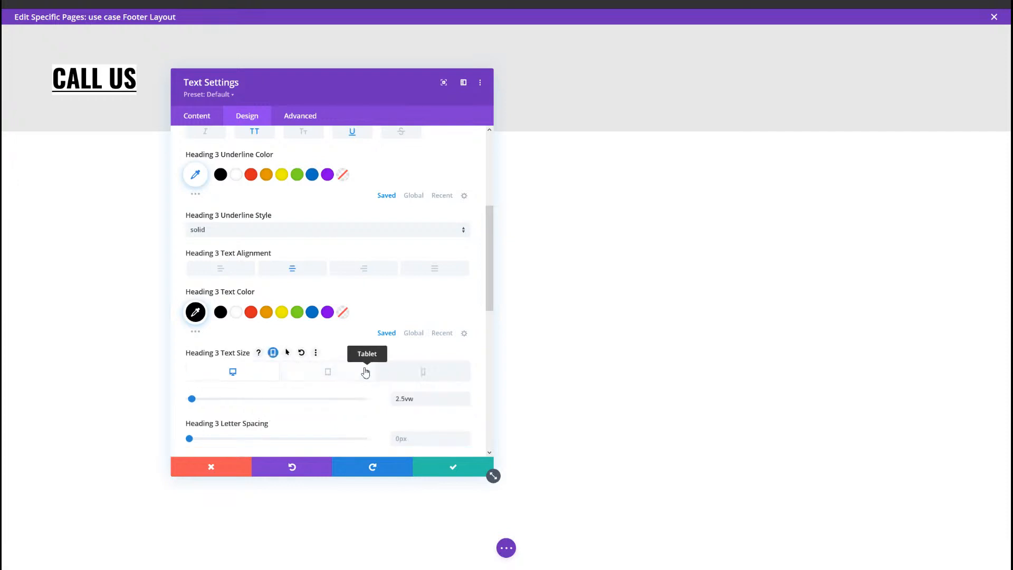
{"action": "left_click", "coordinate": [362, 369]}
{"action": "left_click", "coordinate": [443, 401]}
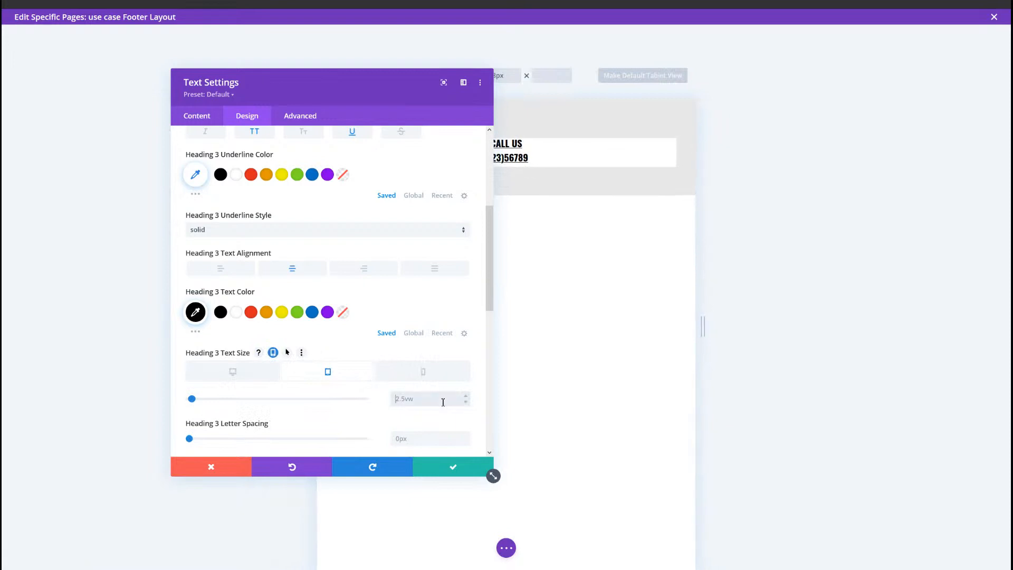
{"action": "type", "text": "4.5v"}
{"action": "left_click", "coordinate": [411, 374]}
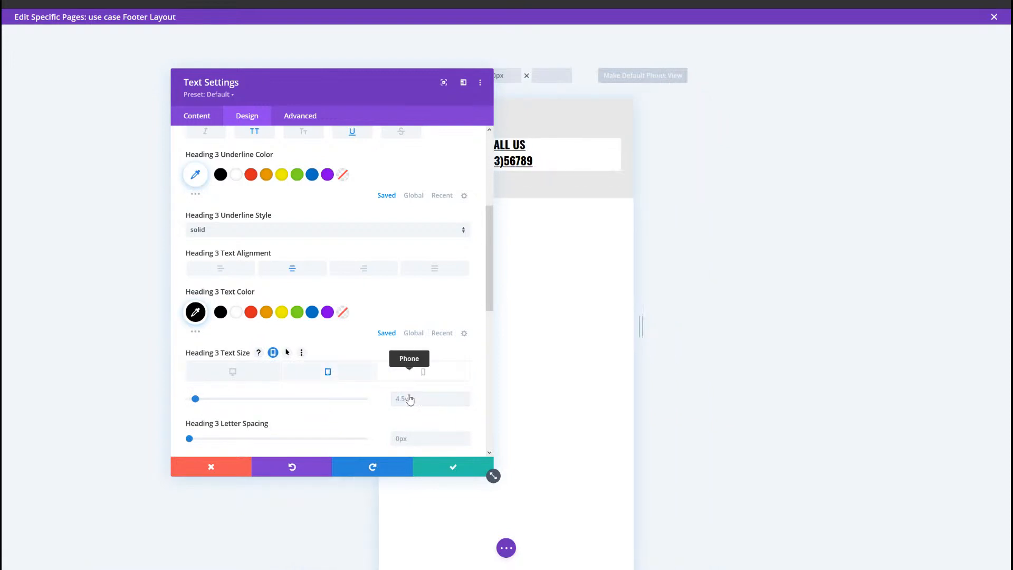
{"action": "left_click", "coordinate": [405, 398]}
{"action": "type", "text": "5.5vw"}
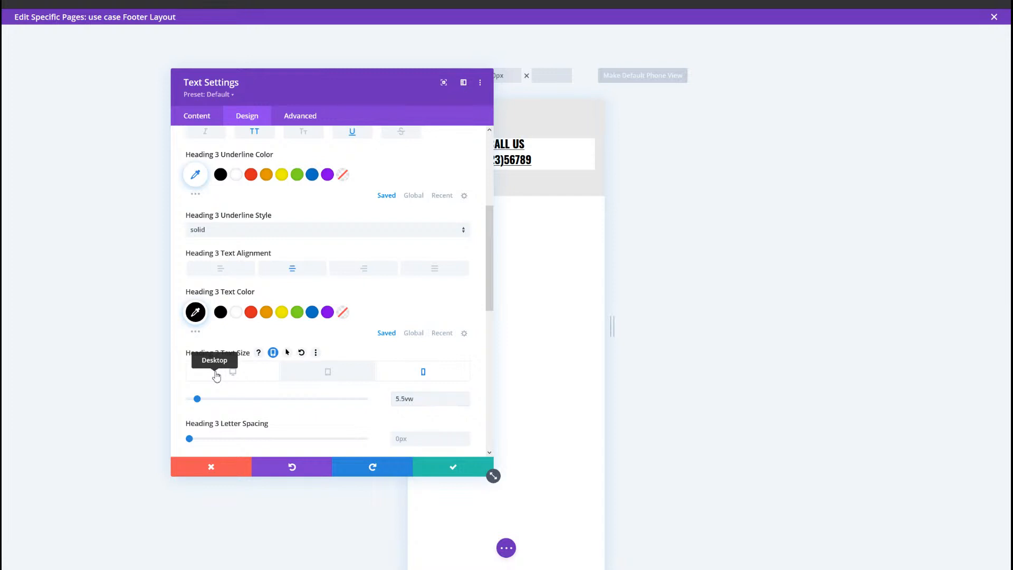
{"action": "left_click", "coordinate": [216, 373]}
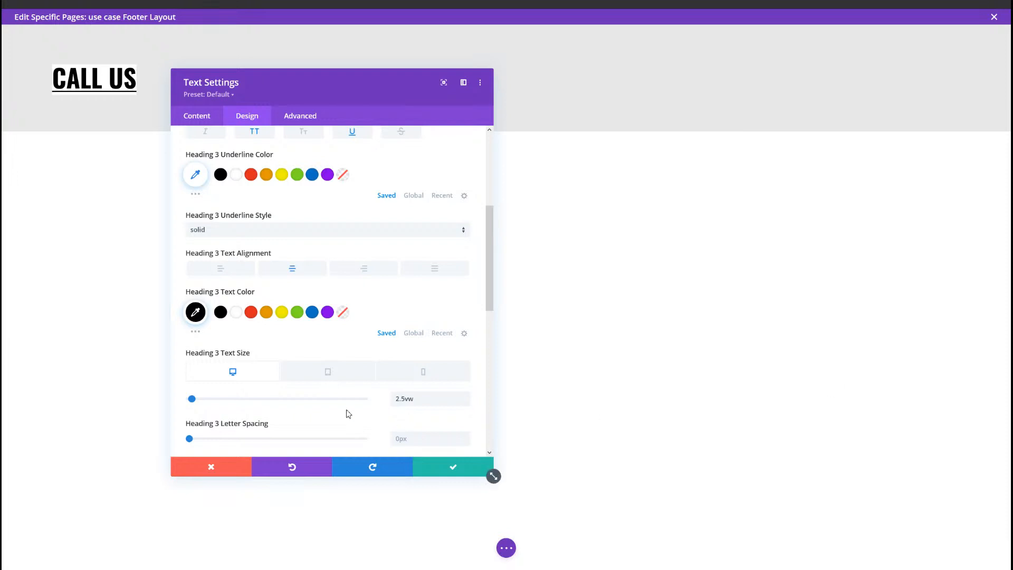
Step: Set the text module's width so that it spans the full width of its column
{"action": "scroll", "coordinate": [348, 411], "scroll_direction": "down", "scroll_amount": 3}
{"action": "left_click", "coordinate": [222, 428]}
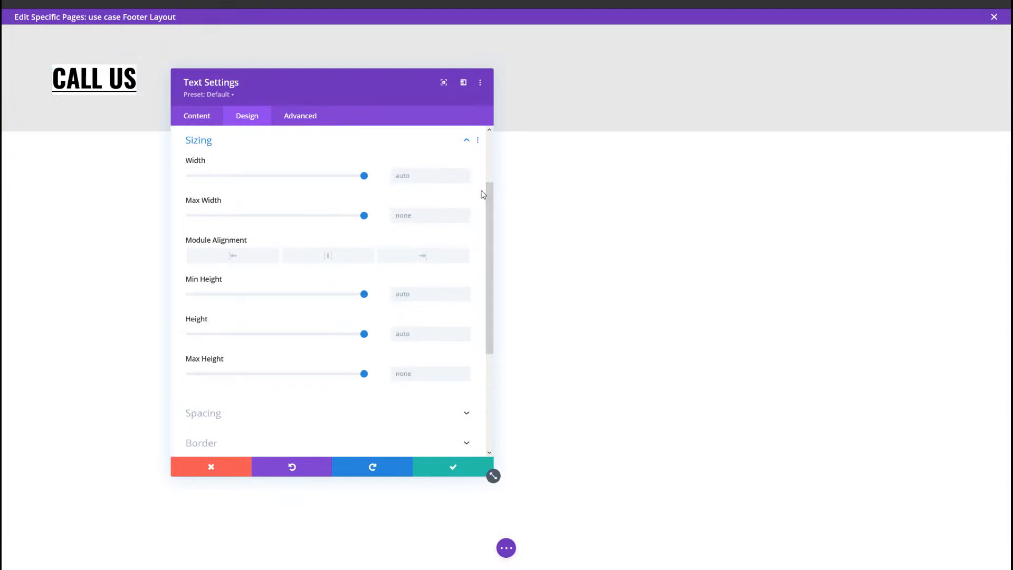
{"action": "left_click", "coordinate": [421, 174]}
{"action": "type", "text": "1"}
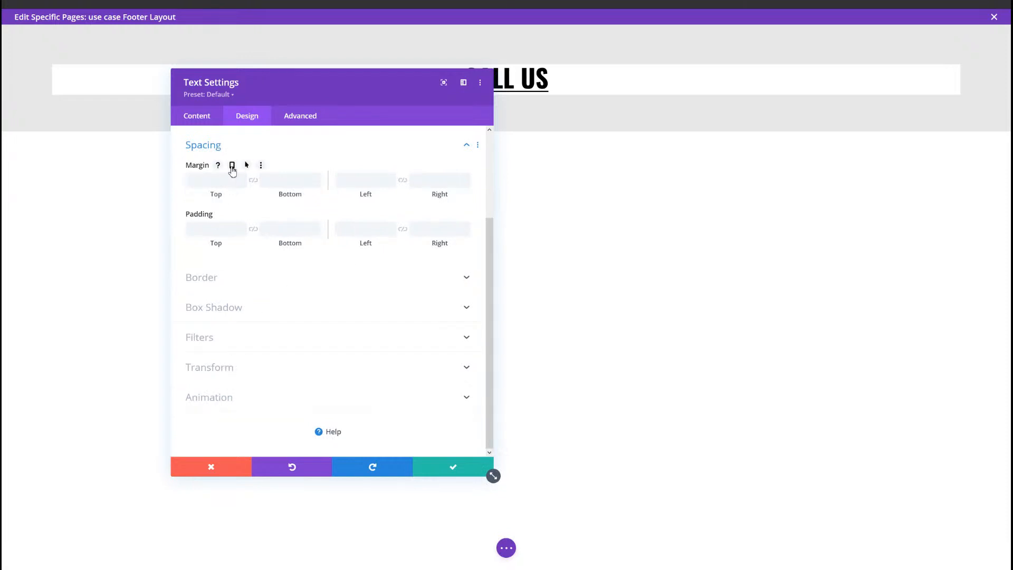
Step: Enable responsive margins for the text module and set the tablet bottom margin to 1%
{"action": "left_click", "coordinate": [232, 166]}
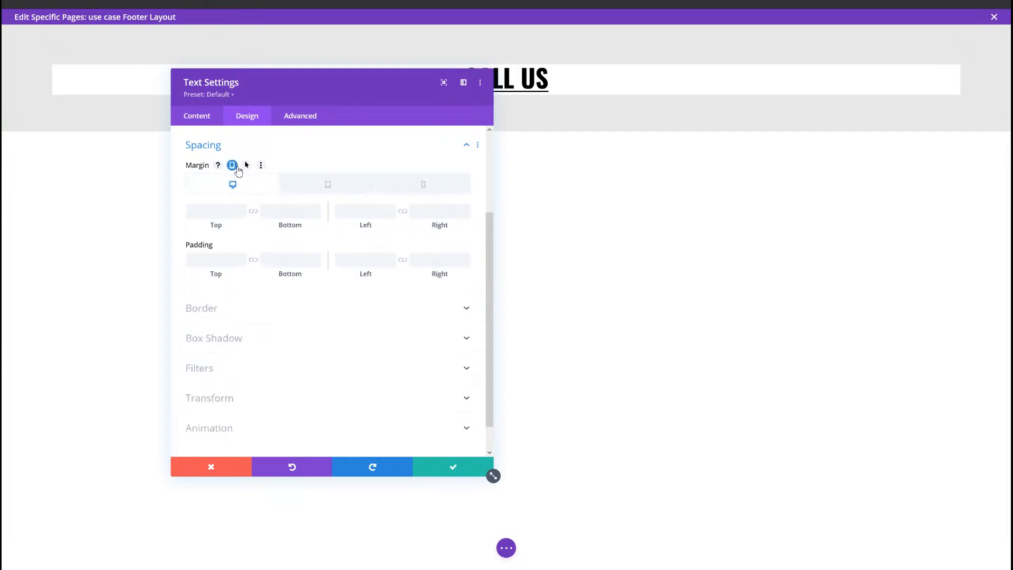
{"action": "left_click", "coordinate": [310, 189]}
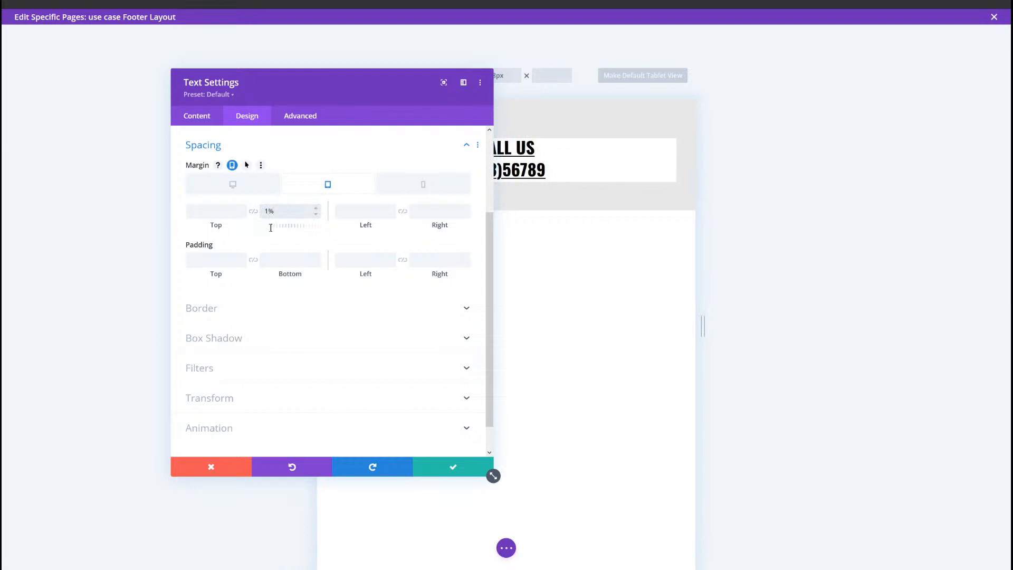
{"action": "left_click", "coordinate": [415, 183]}
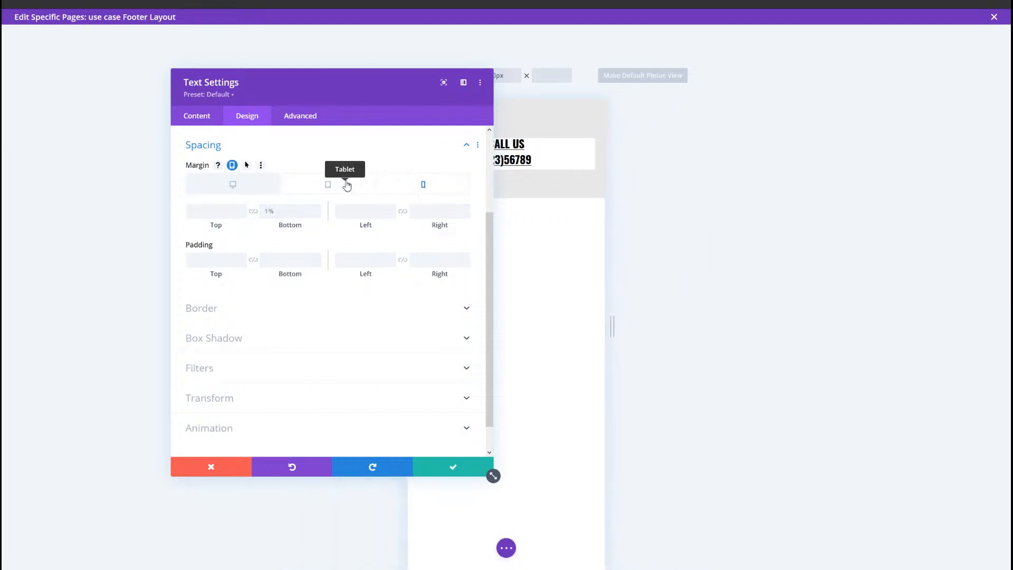
{"action": "left_click", "coordinate": [330, 185]}
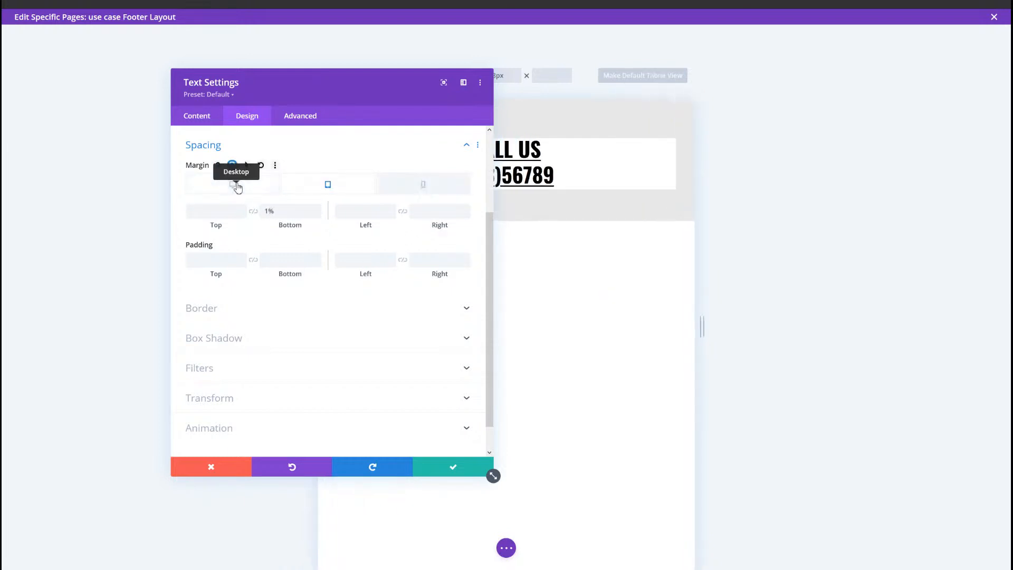
Step: Try a 1% right margin in the tablet margin values and clear it again
{"action": "left_click", "coordinate": [233, 184]}
{"action": "left_click", "coordinate": [432, 214]}
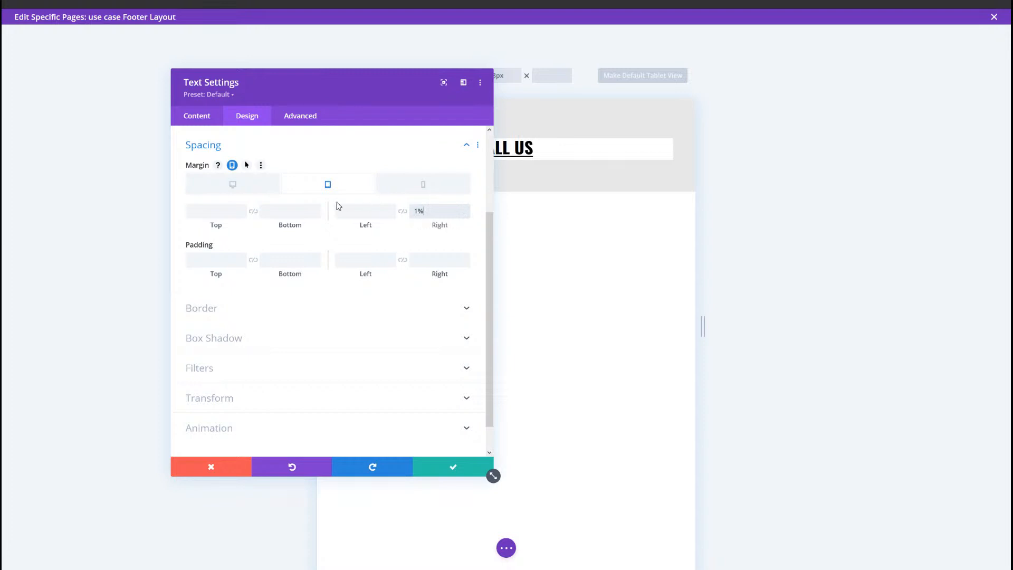
{"action": "key", "text": "ctrl+a"}
{"action": "key", "text": "BackSpace"}
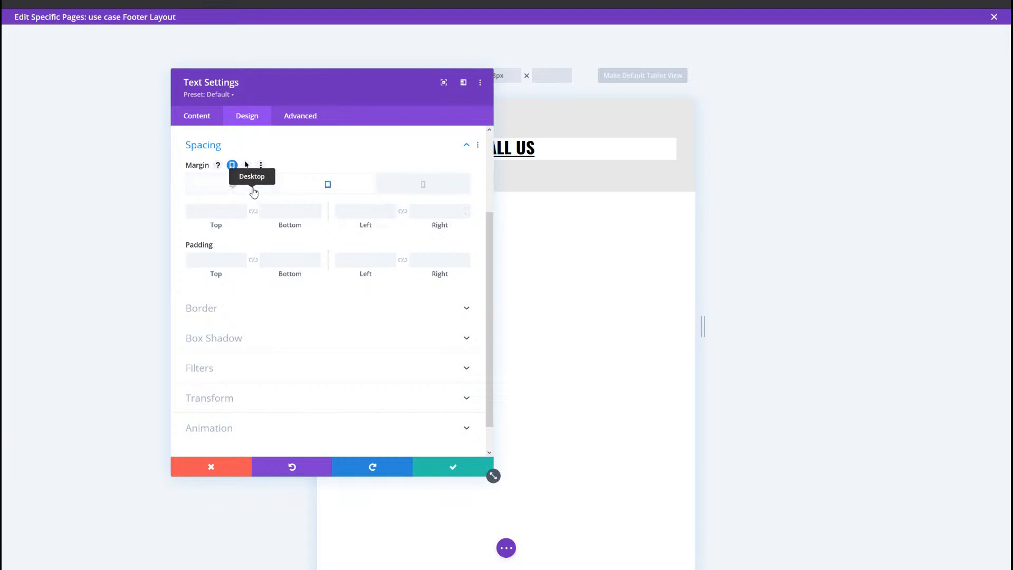
Step: Check the phone margin values and save the text module's settings
{"action": "left_click", "coordinate": [396, 190]}
{"action": "left_click", "coordinate": [437, 470]}
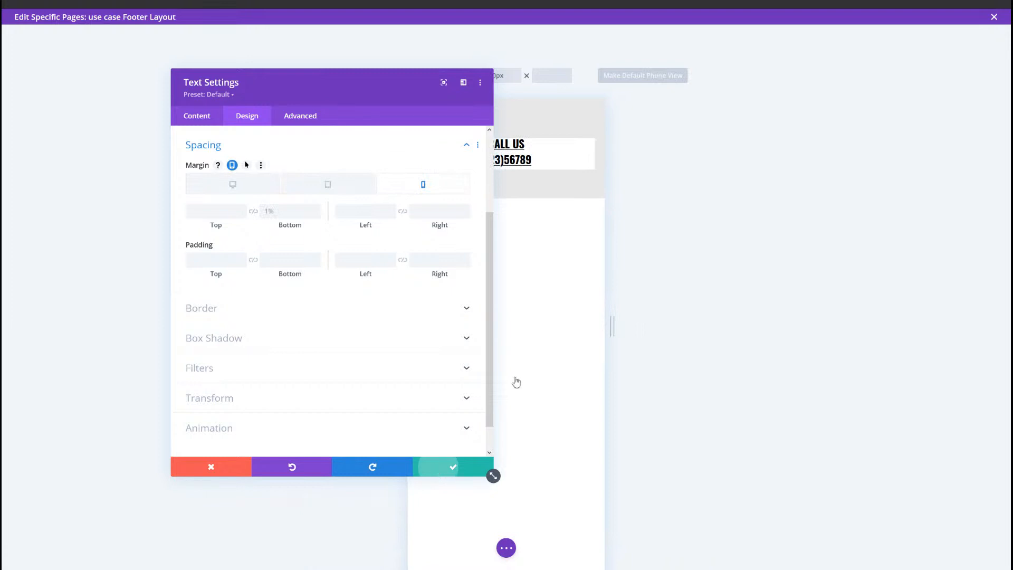
{"action": "left_click", "coordinate": [454, 479]}
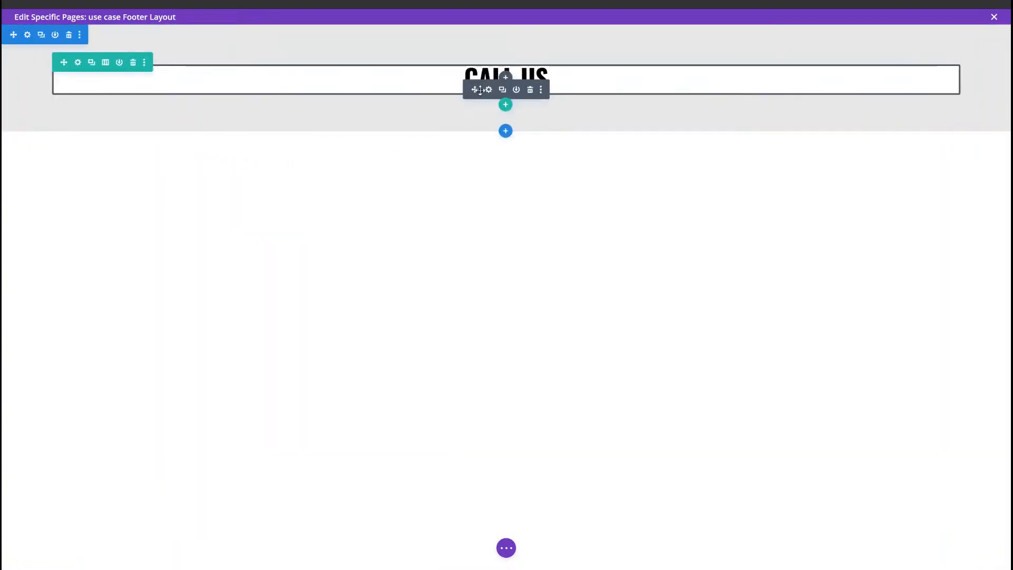
Step: Reopen the "Call us" text module's spacing settings and set the desktop right margin to 1%
{"action": "left_click", "coordinate": [488, 89]}
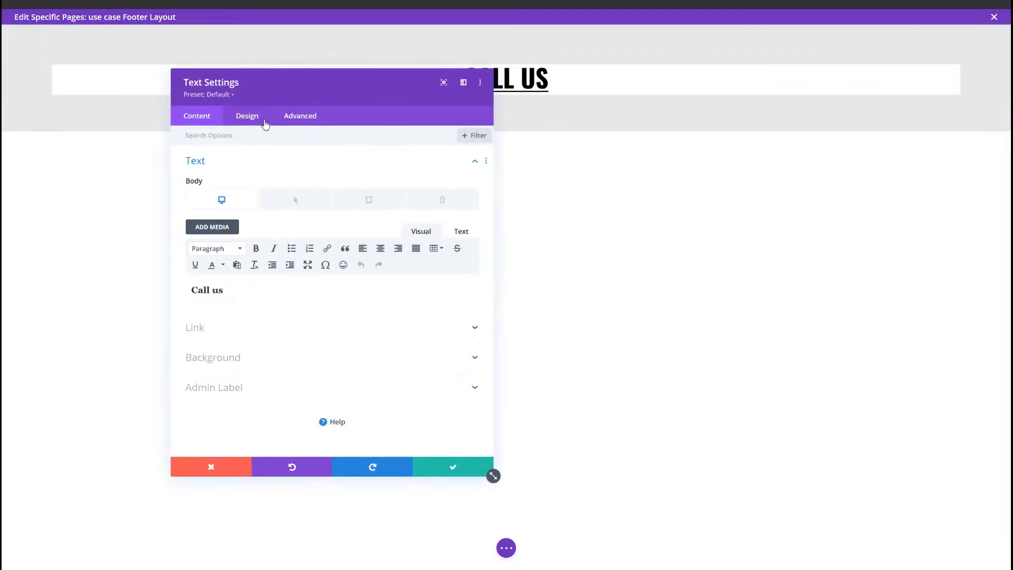
{"action": "left_click", "coordinate": [258, 118]}
{"action": "left_click", "coordinate": [238, 258]}
{"action": "left_click", "coordinate": [441, 207]}
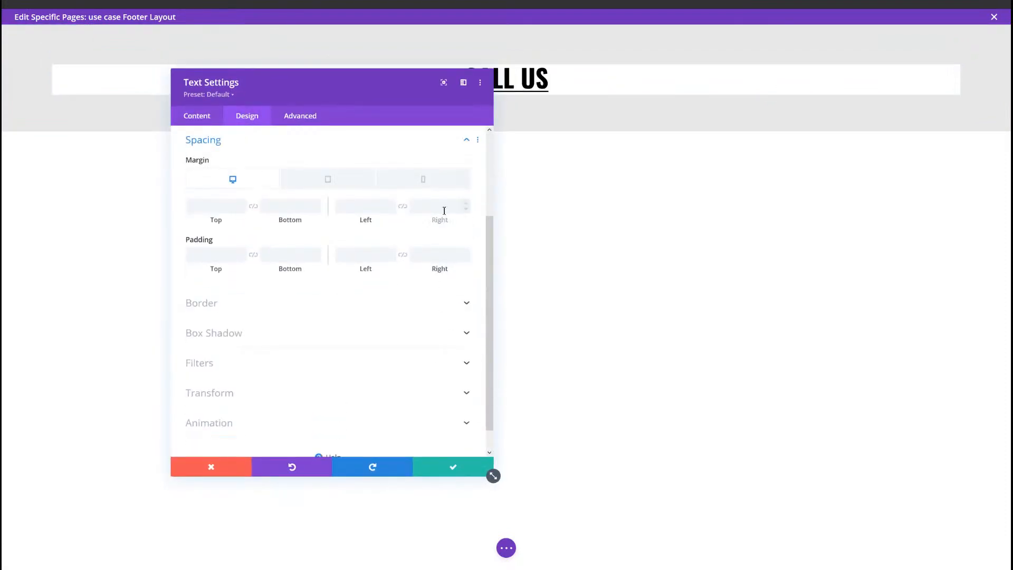
{"action": "type", "text": "10%"}
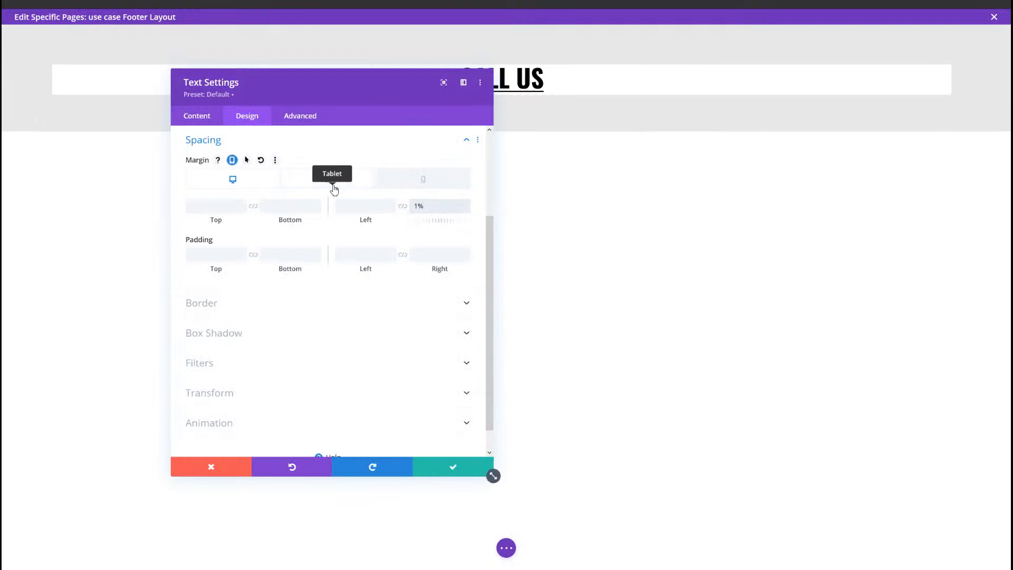
Step: Set the tablet right margin to 0%, check the phone version and return to the desktop margin values
{"action": "left_click", "coordinate": [334, 189]}
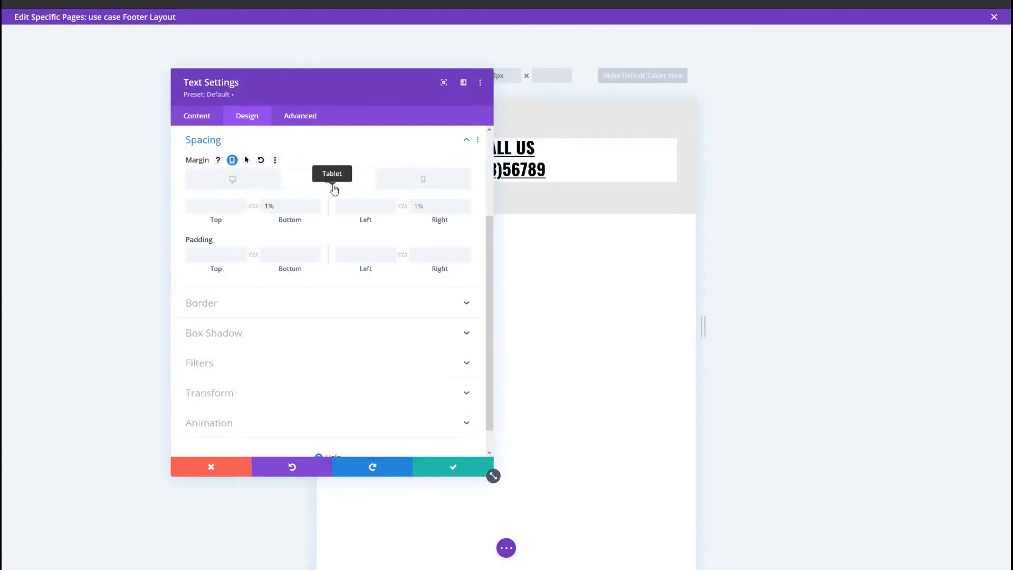
{"action": "left_click", "coordinate": [443, 212]}
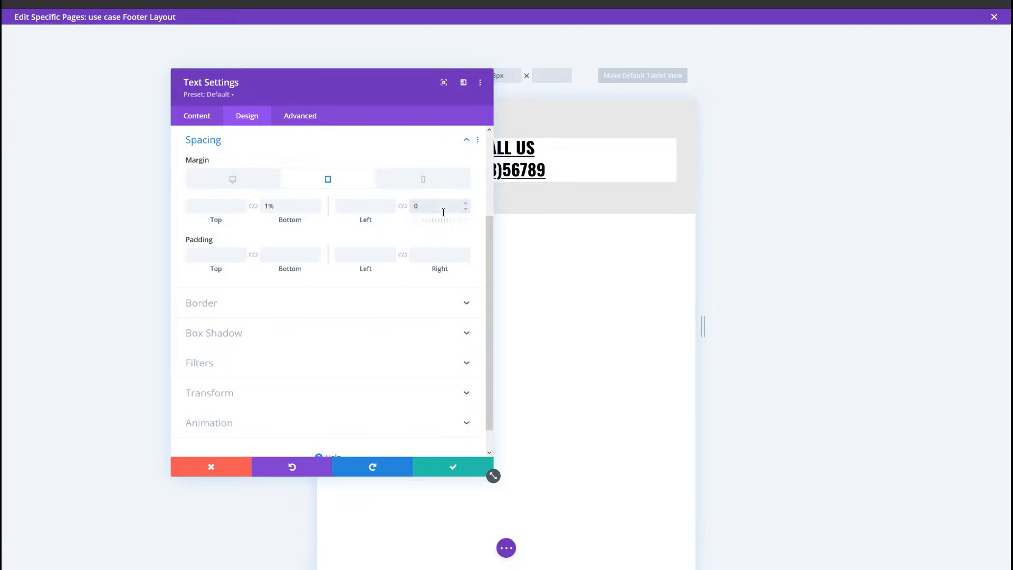
{"action": "left_click", "coordinate": [427, 179]}
{"action": "left_click", "coordinate": [337, 189]}
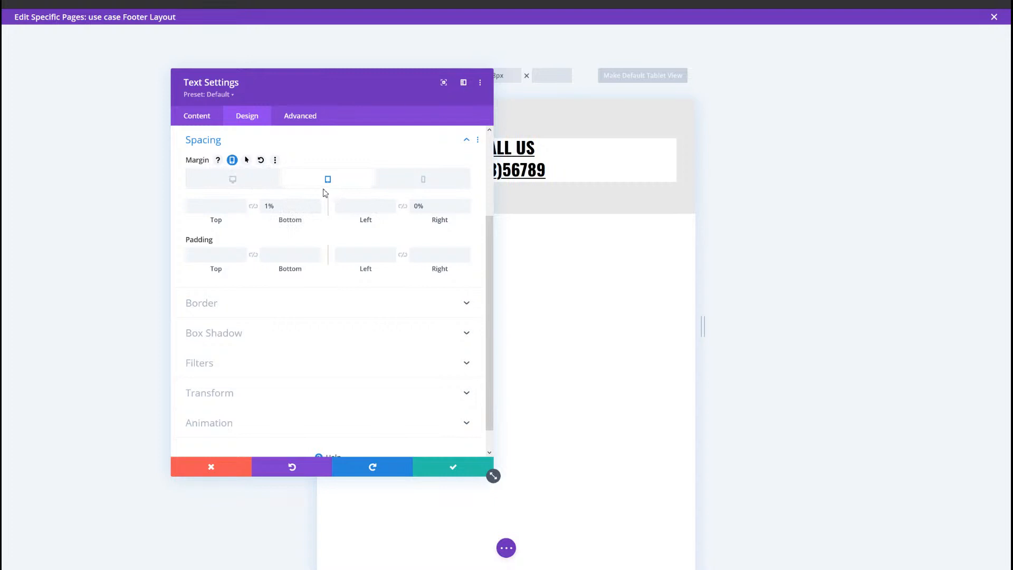
{"action": "left_click", "coordinate": [251, 183]}
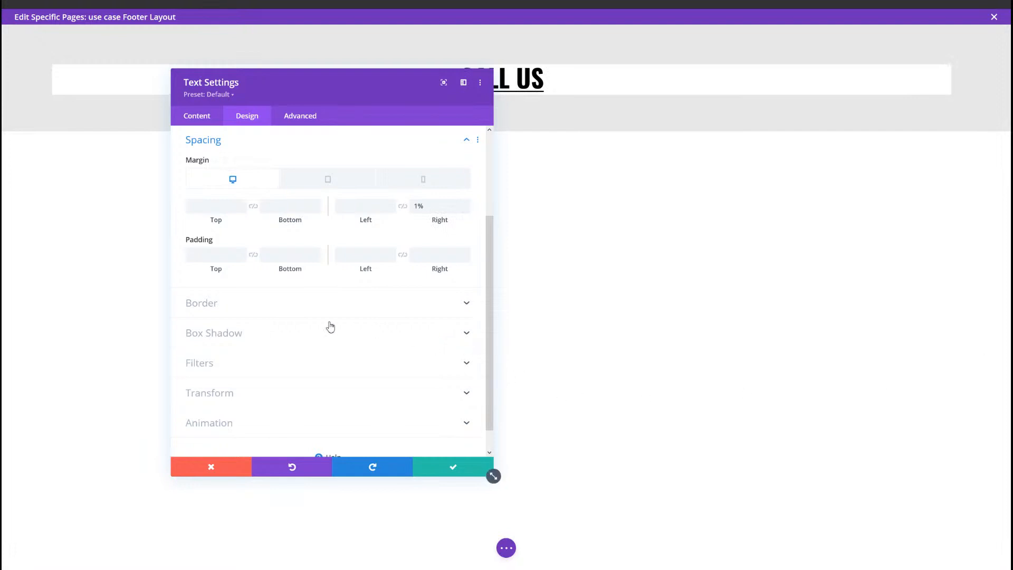
Step: Set the text module's top and bottom padding to 10vh each
{"action": "left_click", "coordinate": [217, 256]}
{"action": "type", "text": "10v"}
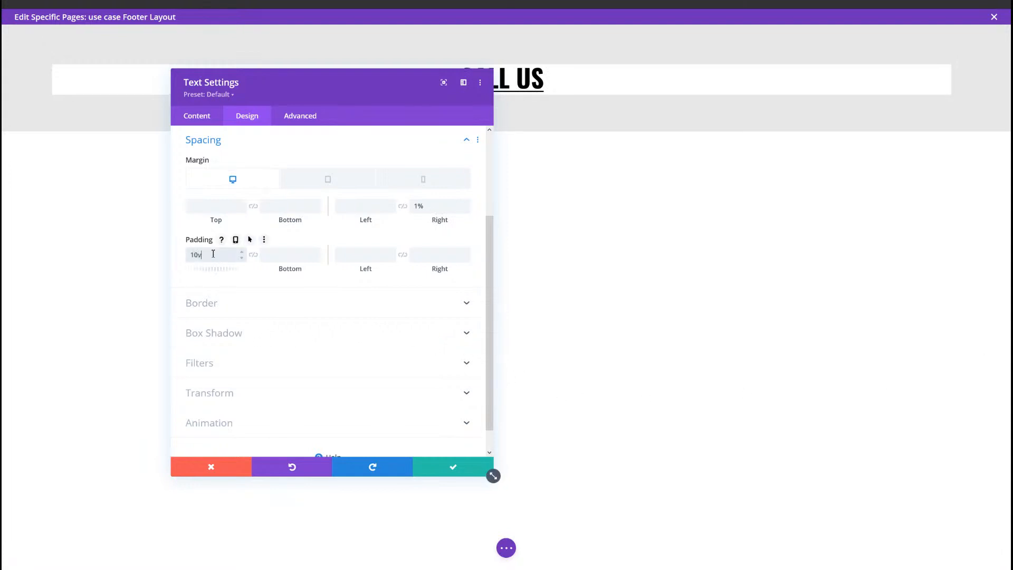
{"action": "type", "text": "h"}
{"action": "left_click", "coordinate": [273, 258]}
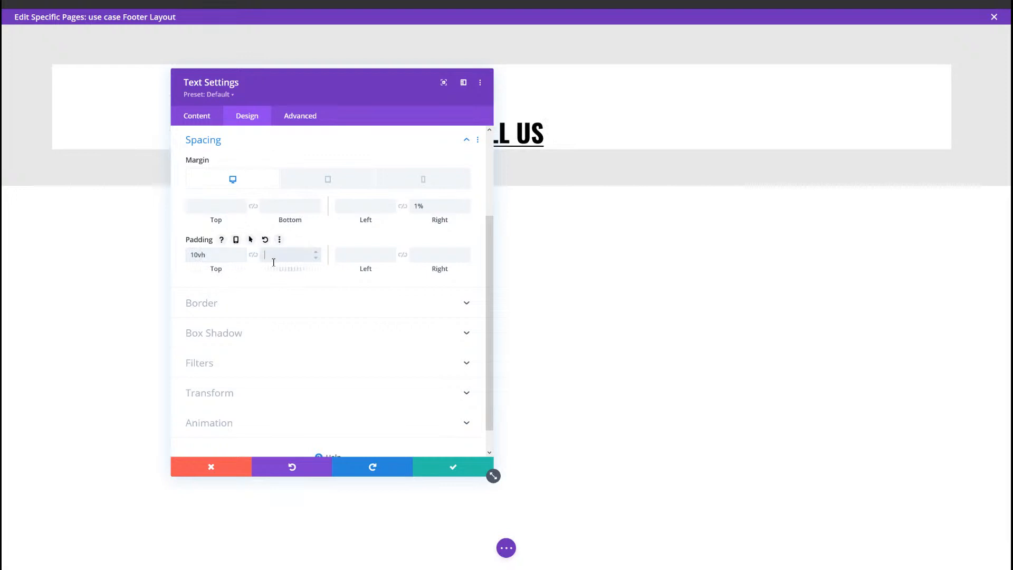
{"action": "type", "text": "10vh"}
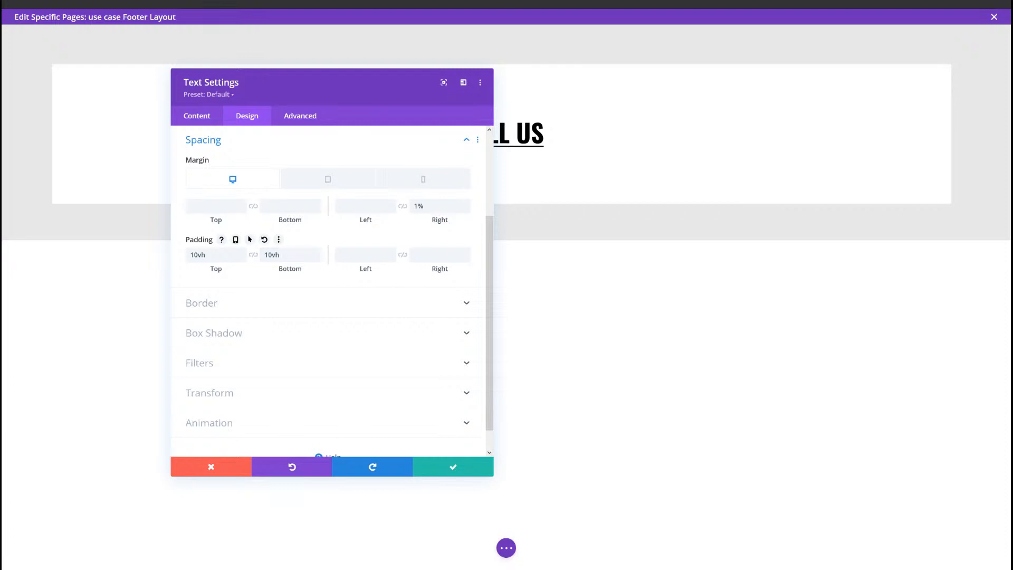
Step: Add flex: 1, position: relative !important and transition: flex 800ms !important as the "Call us" text module's main element custom CSS
{"action": "left_click", "coordinate": [300, 119]}
{"action": "left_click", "coordinate": [279, 192]}
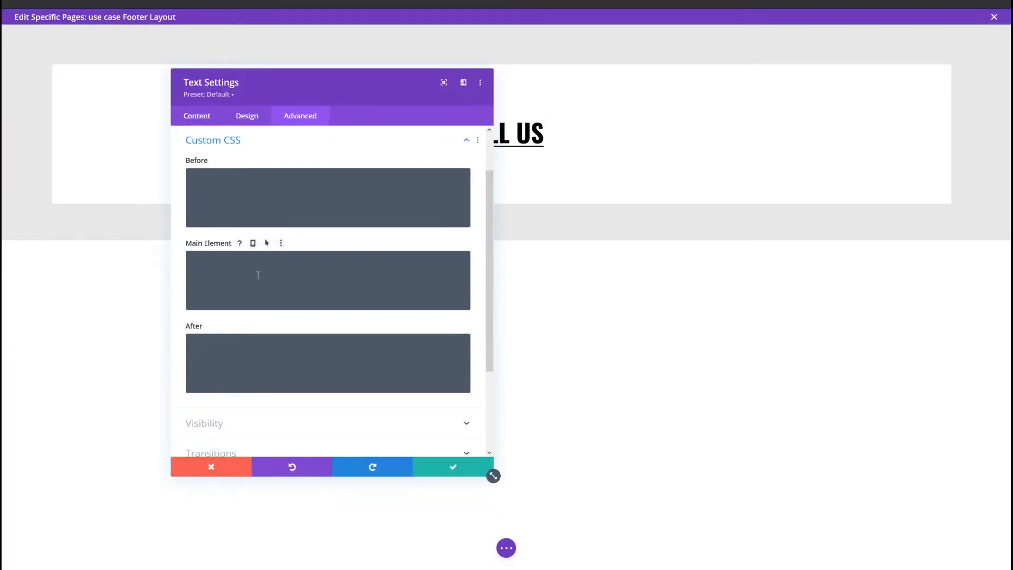
{"action": "left_click", "coordinate": [258, 276]}
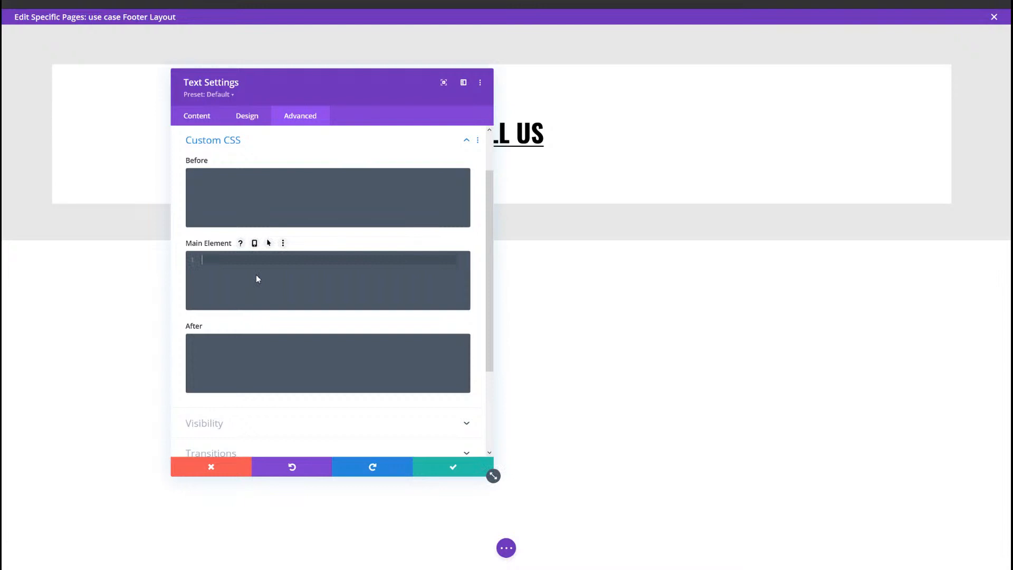
{"action": "type", "text": "flex: 1; position: relative !important; transition: flex 800ms !important;"}
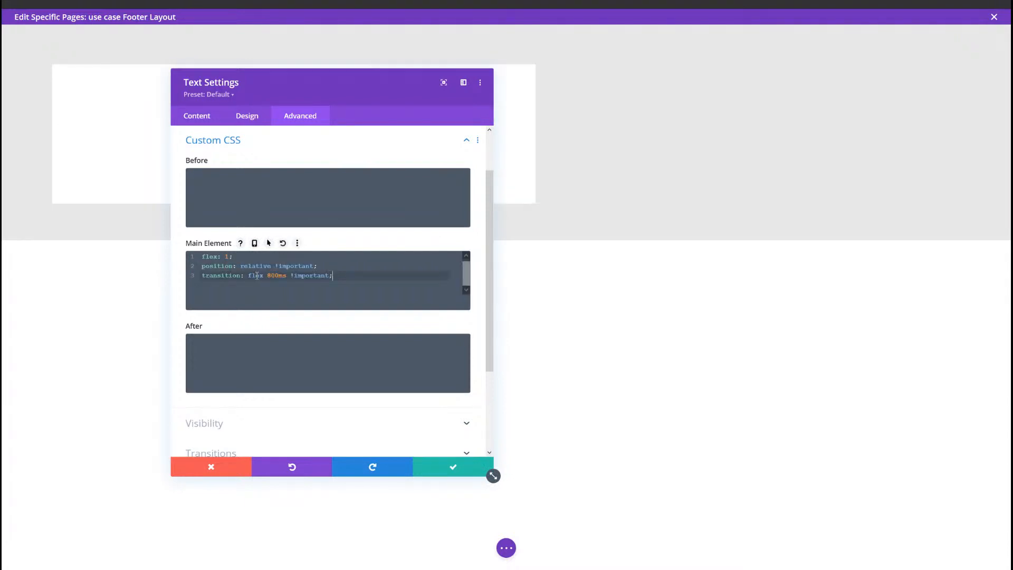
{"action": "left_click", "coordinate": [231, 259]}
{"action": "left_click", "coordinate": [253, 269]}
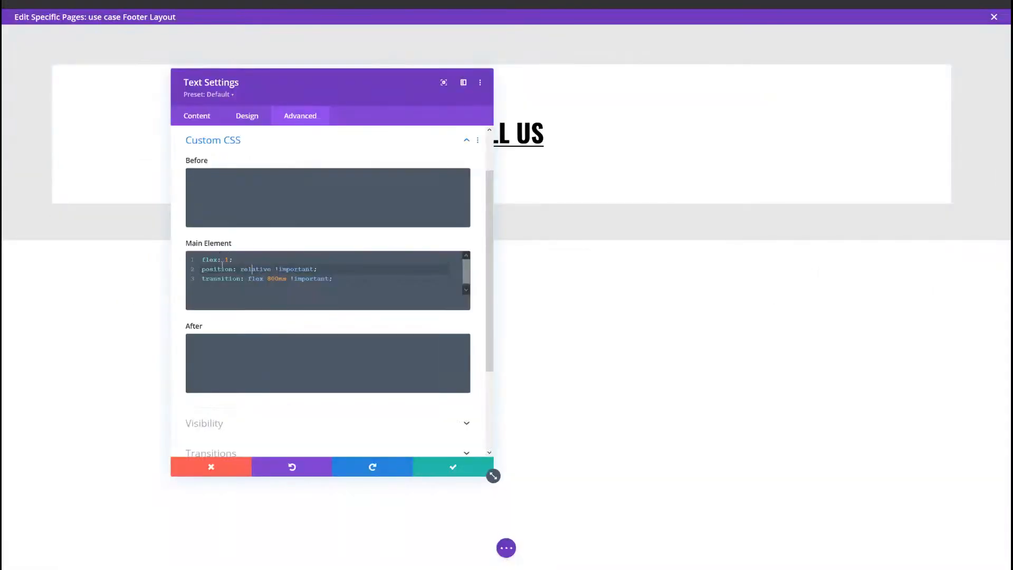
Step: Enable hover for the main element CSS, set its hover version to flex: 3; and save the text module's settings
{"action": "left_click", "coordinate": [269, 243]}
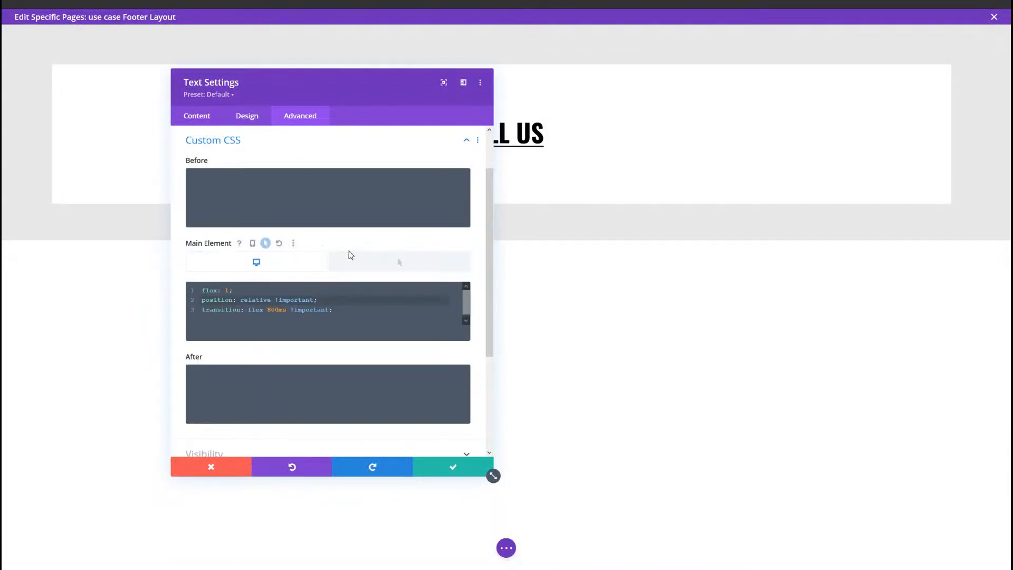
{"action": "left_click", "coordinate": [369, 264]}
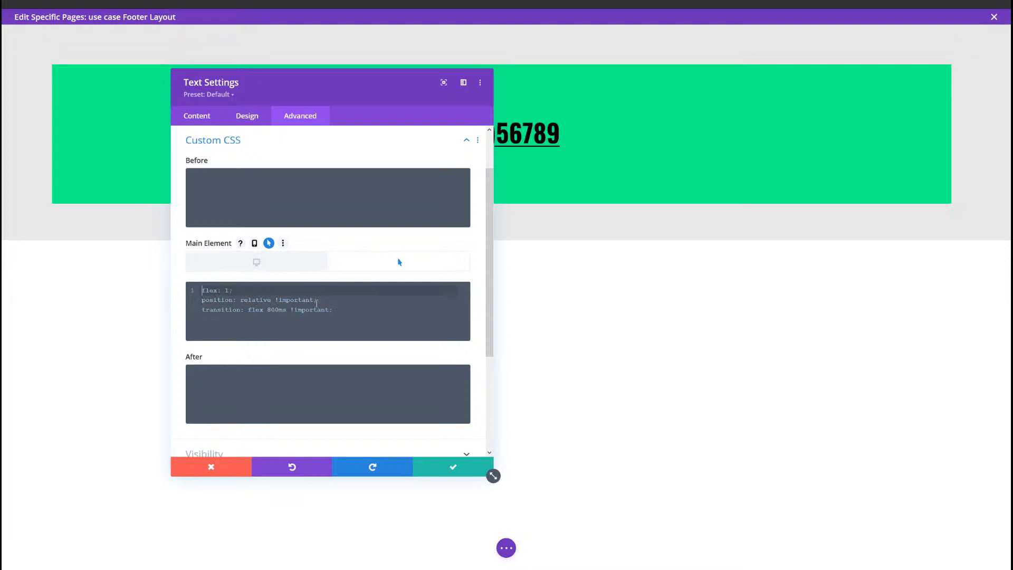
{"action": "type", "text": "flex: 3;"}
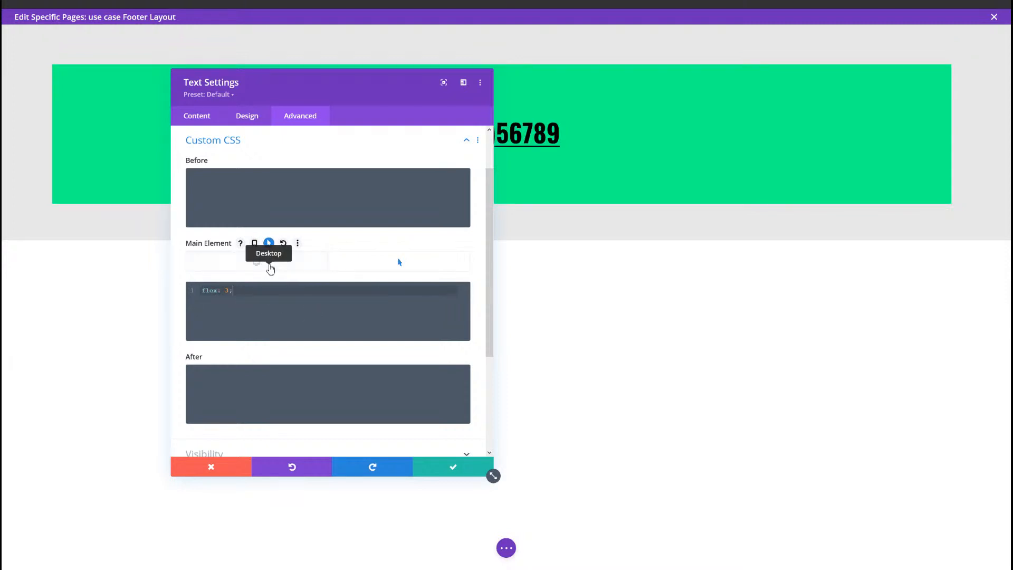
{"action": "left_click", "coordinate": [266, 264]}
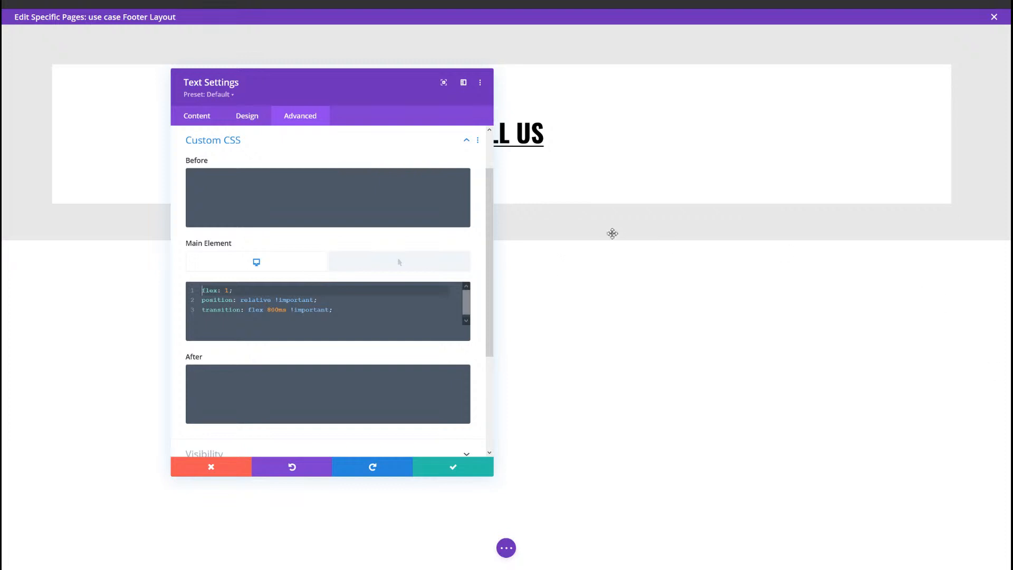
{"action": "left_click", "coordinate": [489, 471]}
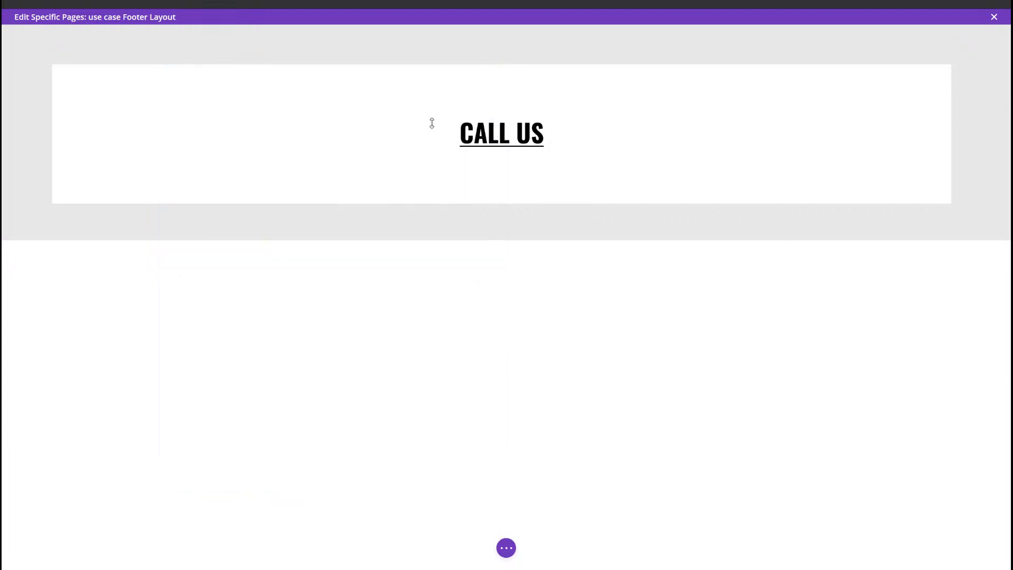
Step: Duplicate the "Call us" text module twice to get three modules in the row
{"action": "mouse_move", "coordinate": [489, 95]}
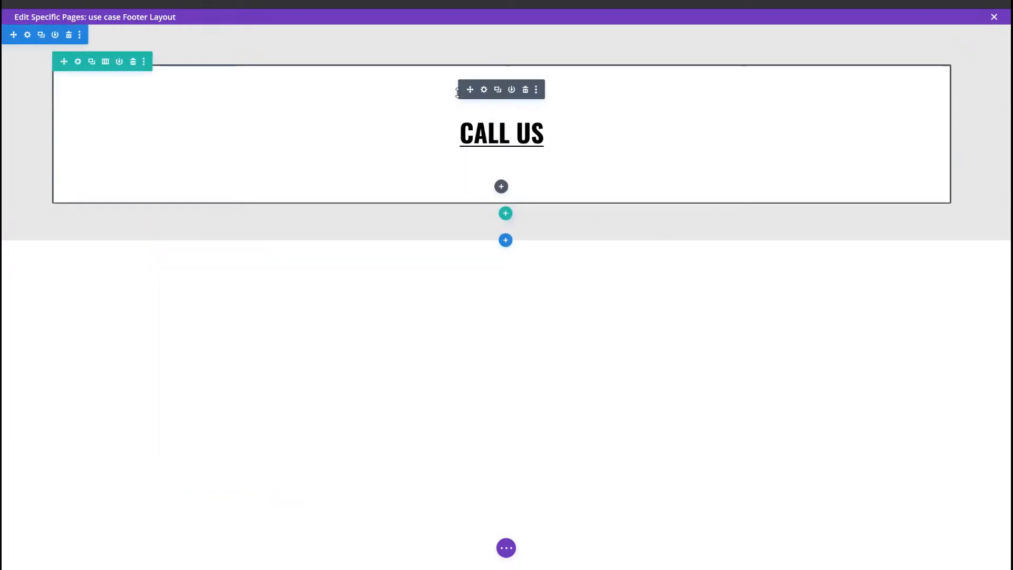
{"action": "left_click", "coordinate": [497, 90]}
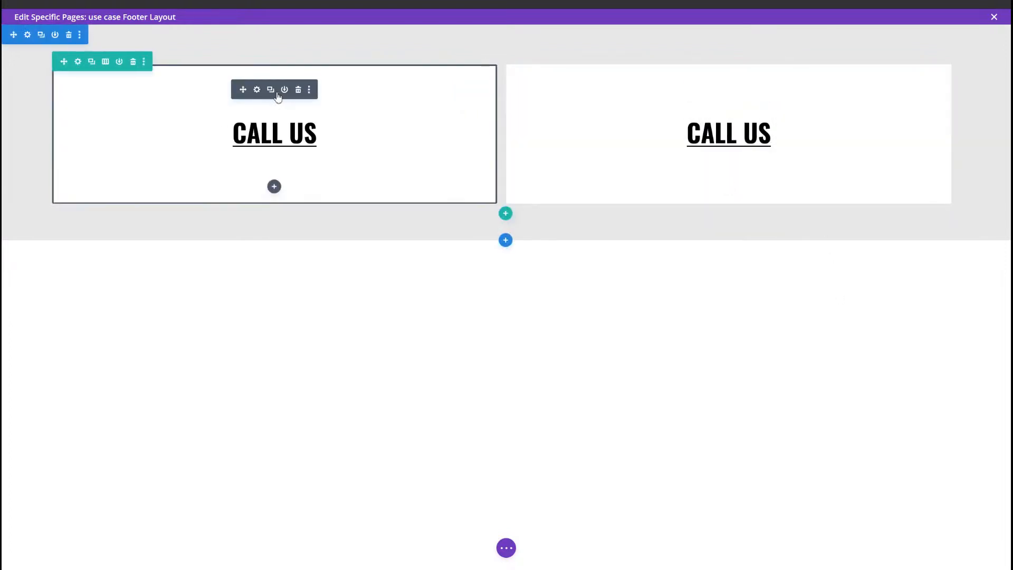
{"action": "left_click", "coordinate": [270, 90]}
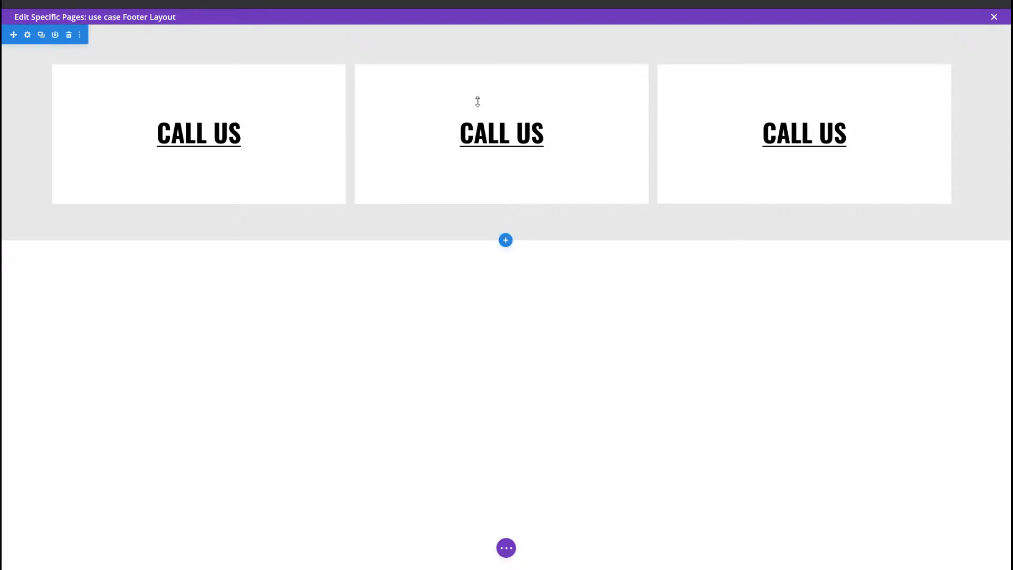
{"action": "mouse_move", "coordinate": [484, 110]}
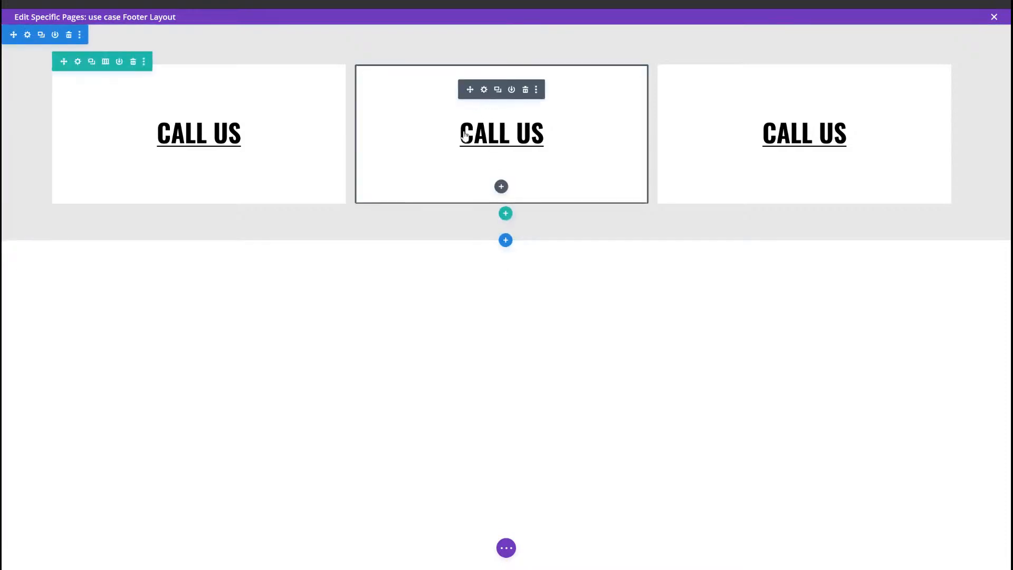
{"action": "left_click", "coordinate": [481, 92]}
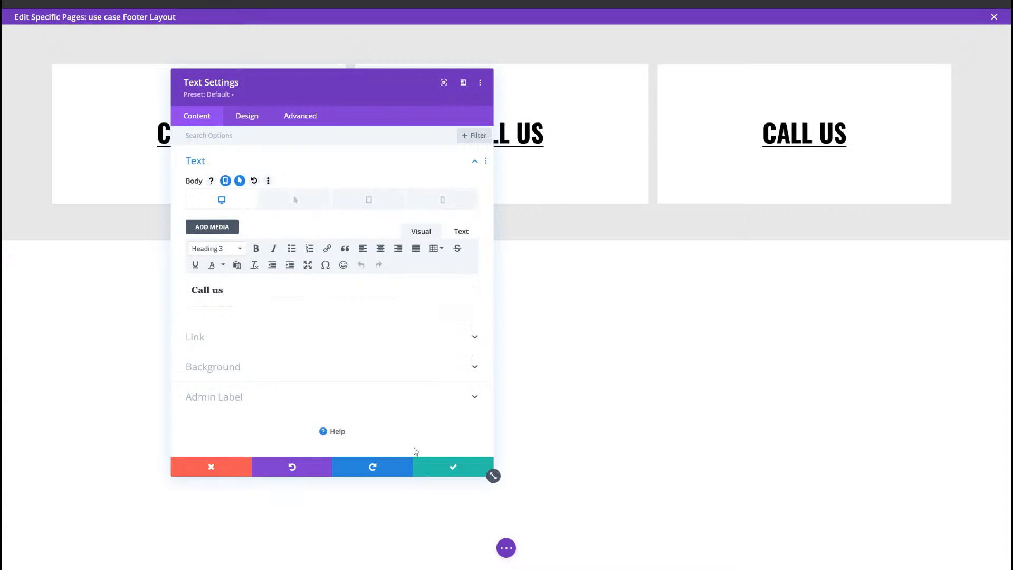
{"action": "left_click", "coordinate": [453, 466]}
{"action": "mouse_move", "coordinate": [884, 163]}
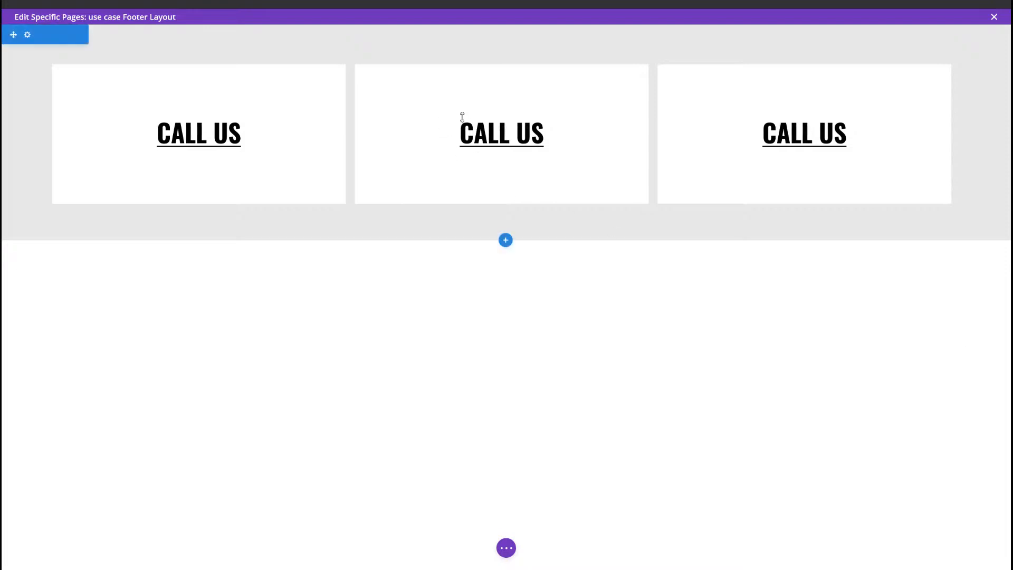
Step: Clear the middle text module's desktop right margin in its spacing settings and save the module
{"action": "mouse_move", "coordinate": [485, 97]}
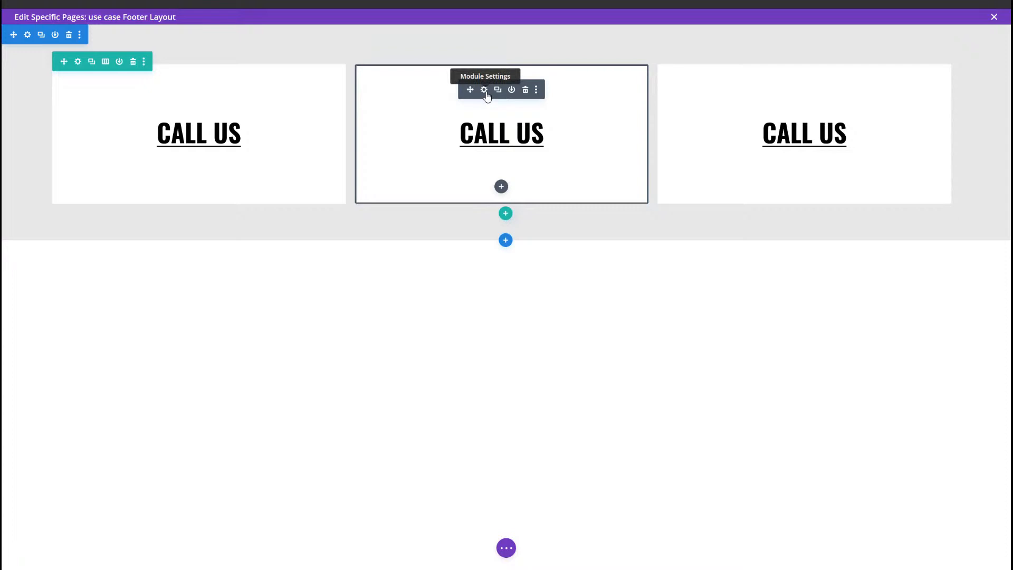
{"action": "left_click", "coordinate": [484, 90]}
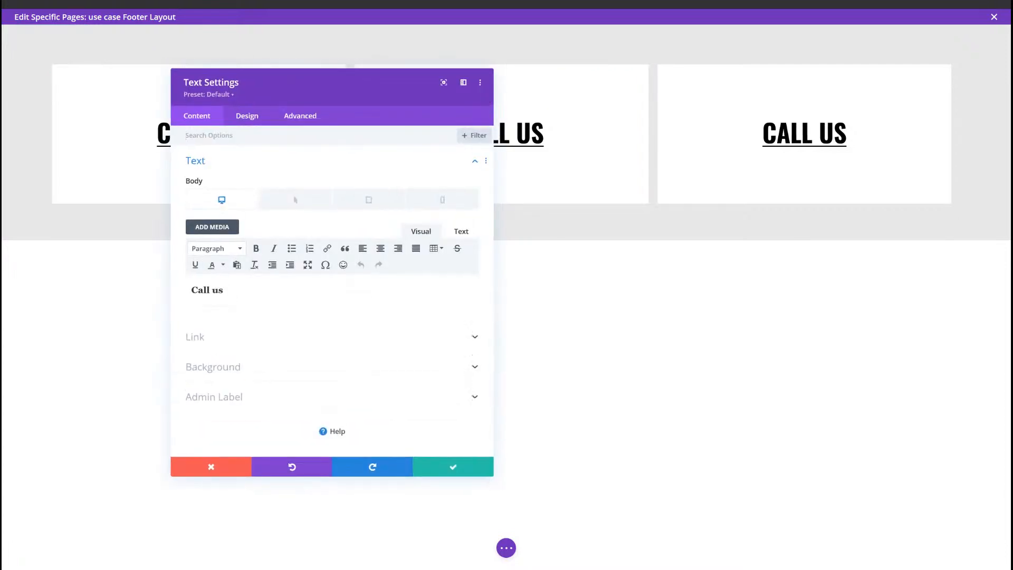
{"action": "left_click", "coordinate": [235, 124]}
{"action": "left_click", "coordinate": [262, 250]}
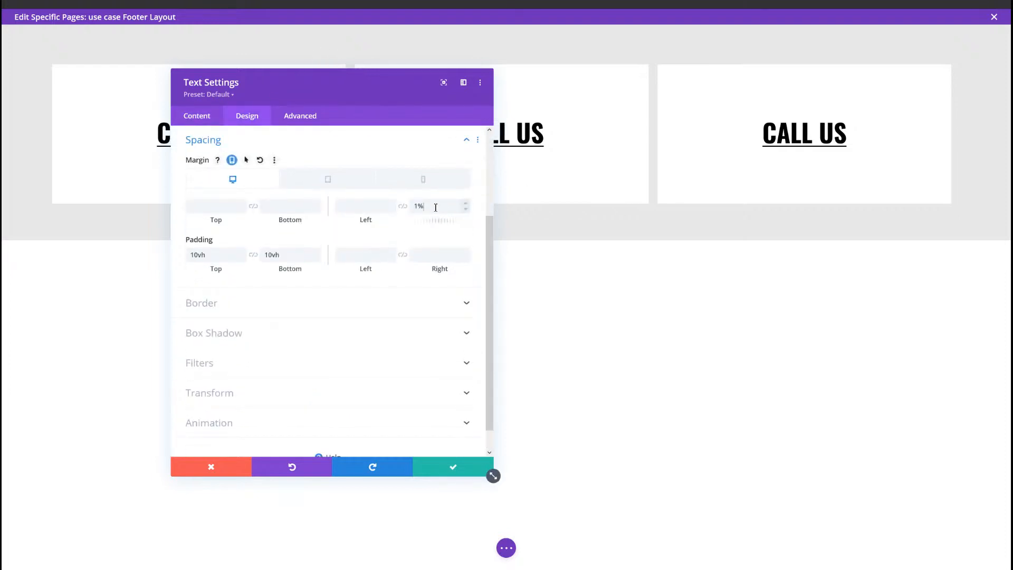
{"action": "left_click_drag", "start_coordinate": [438, 205], "coordinate": [408, 211]}
{"action": "left_click_drag", "start_coordinate": [389, 90], "coordinate": [527, 111]}
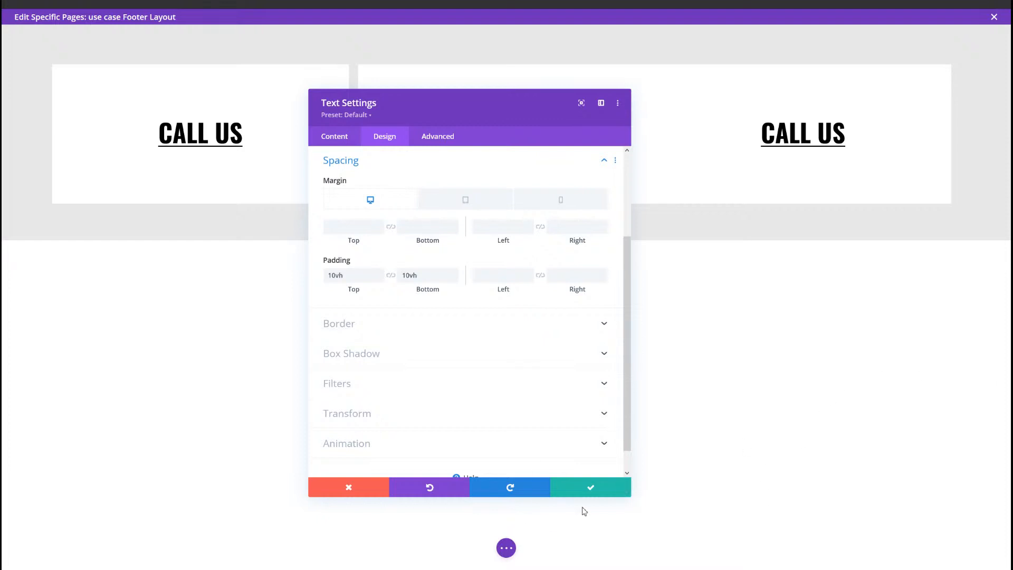
{"action": "left_click", "coordinate": [591, 489]}
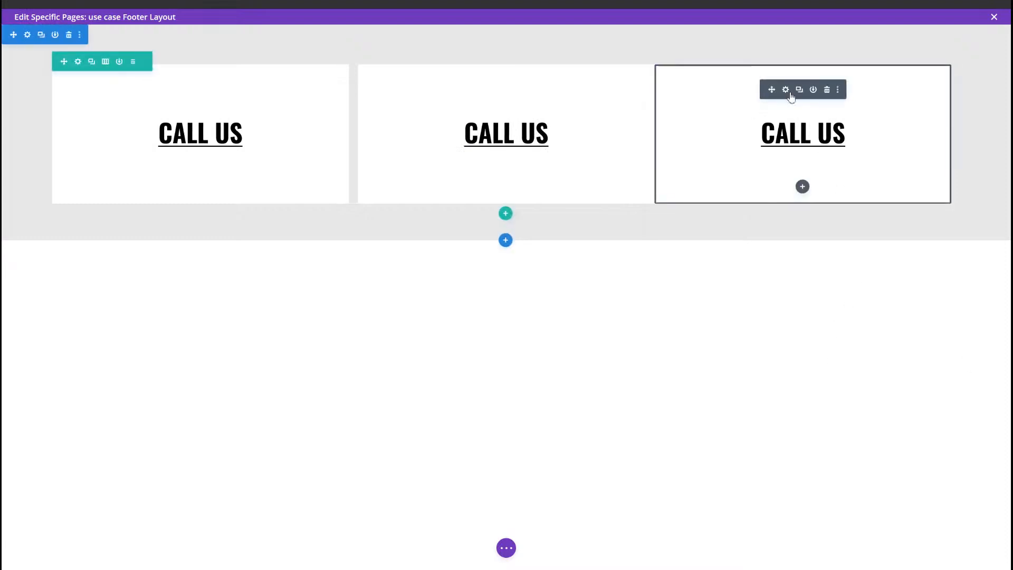
Step: In the third text module's spacing settings, clear the desktop right margin and set the left margin to 1%
{"action": "left_click", "coordinate": [785, 90]}
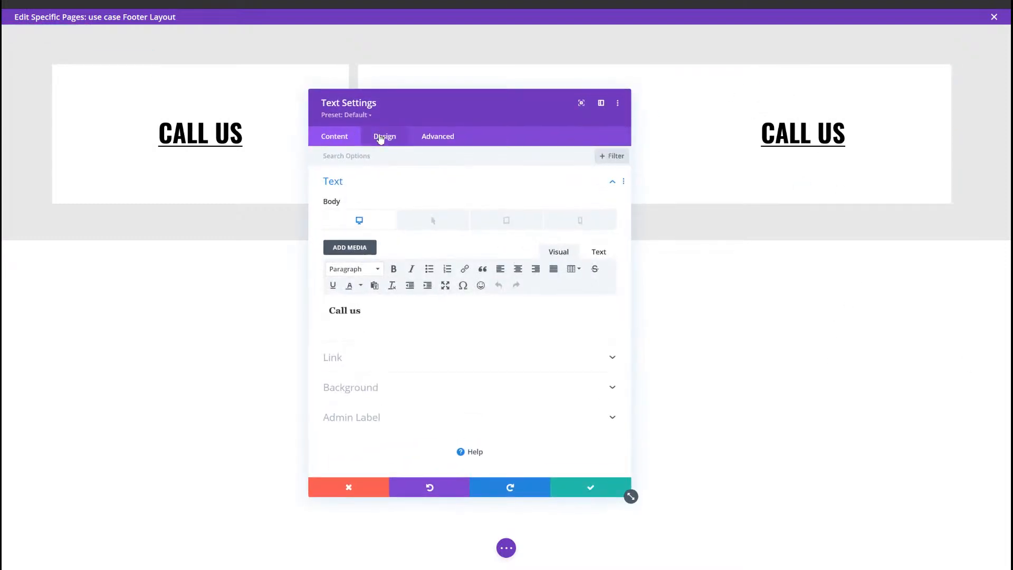
{"action": "left_click", "coordinate": [379, 133]}
{"action": "left_click", "coordinate": [390, 281]}
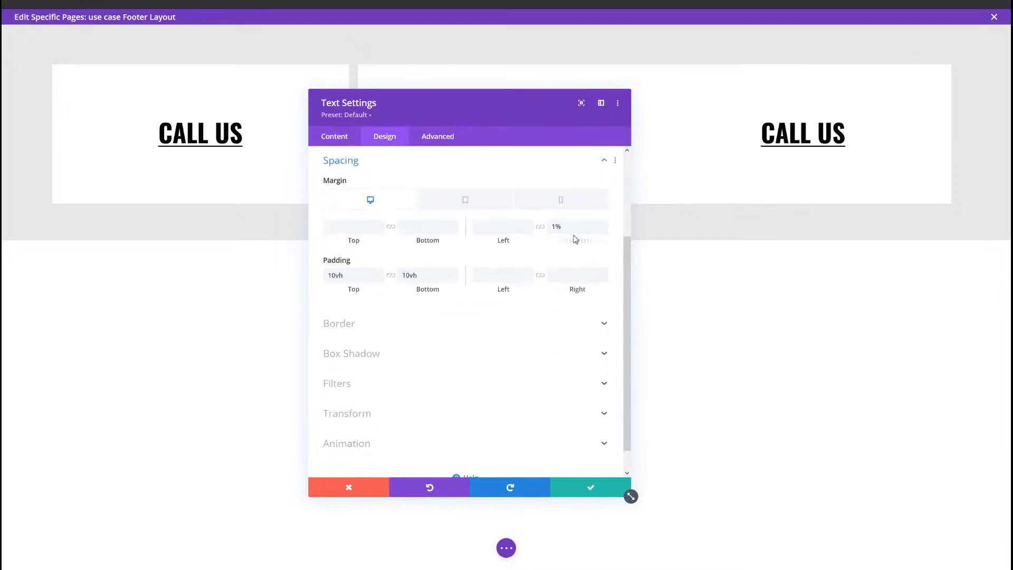
{"action": "left_click_drag", "start_coordinate": [577, 226], "coordinate": [513, 225]}
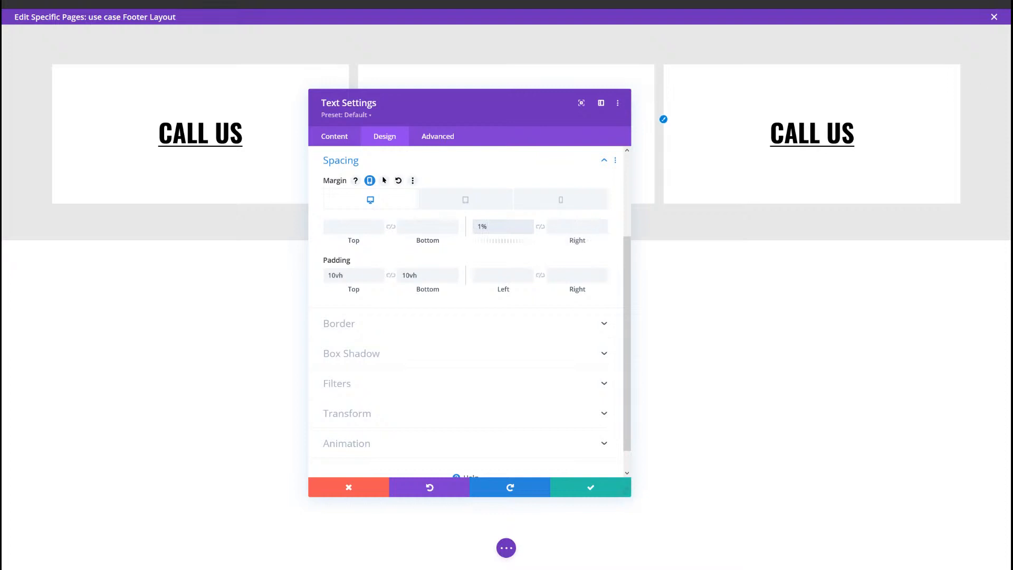
Step: Set the third text module's tablet left margin to 0%, return to the desktop values and save the module
{"action": "left_click", "coordinate": [473, 201]}
{"action": "left_click", "coordinate": [498, 228]}
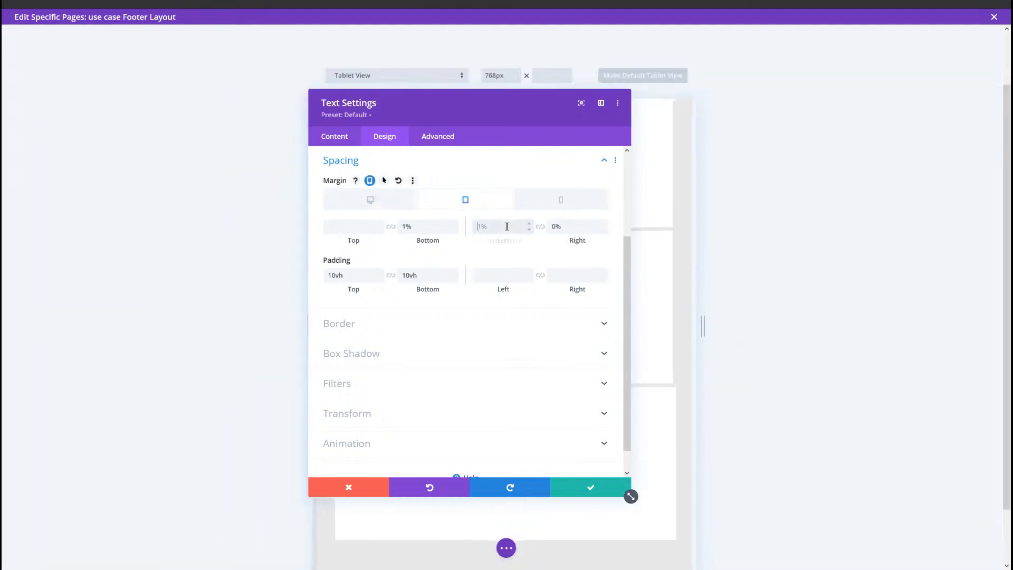
{"action": "type", "text": "0"}
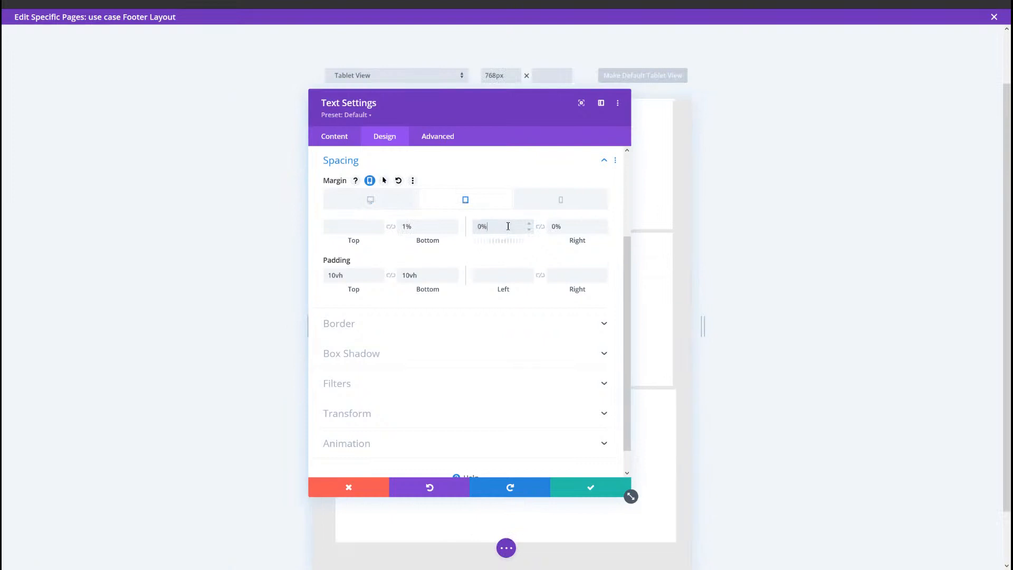
{"action": "left_click", "coordinate": [382, 206]}
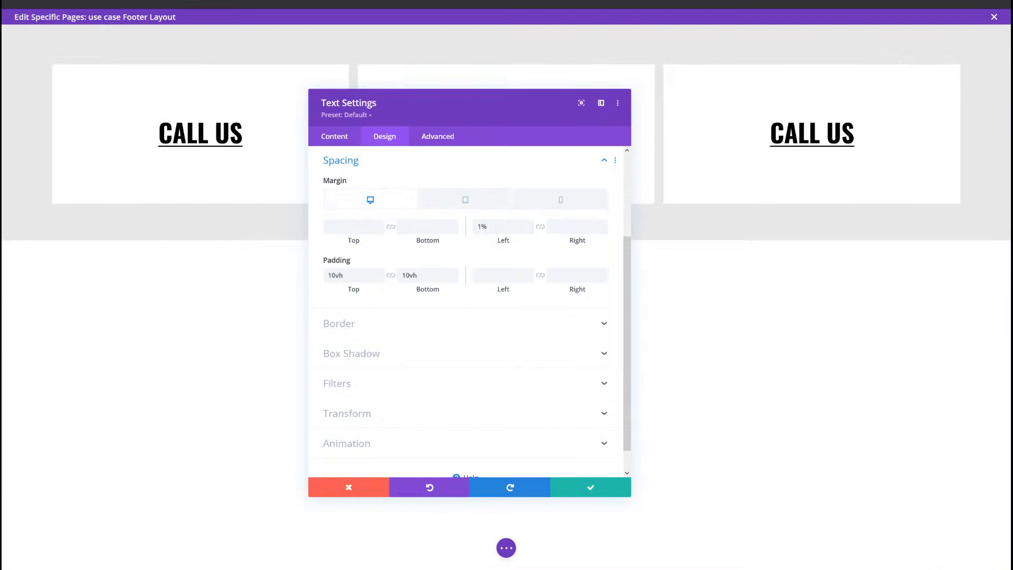
{"action": "left_click", "coordinate": [591, 491]}
Step: Save the footer layout and the Theme Builder changes, and reload the live page to check the footer
{"action": "left_click", "coordinate": [507, 548]}
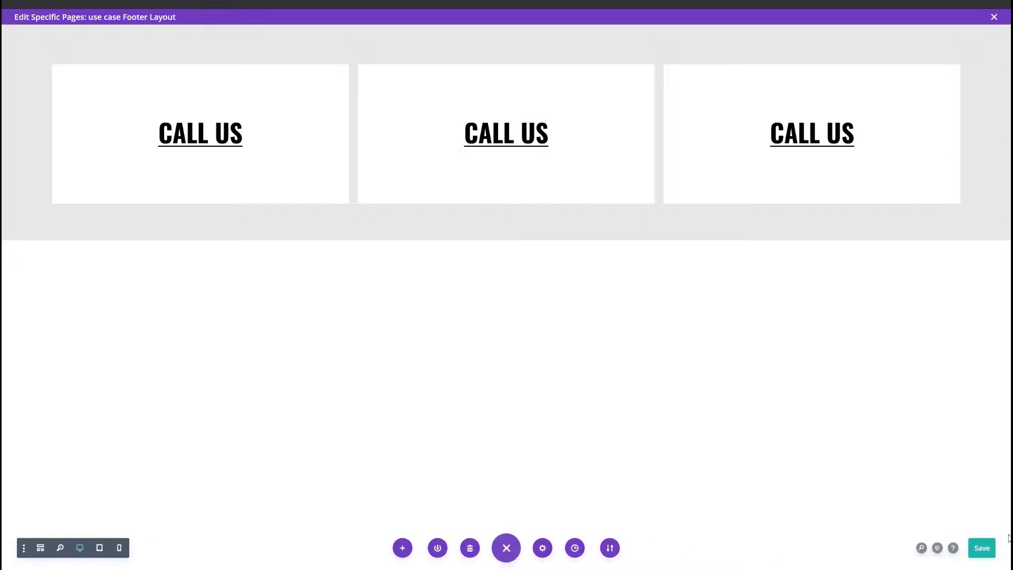
{"action": "left_click", "coordinate": [984, 548]}
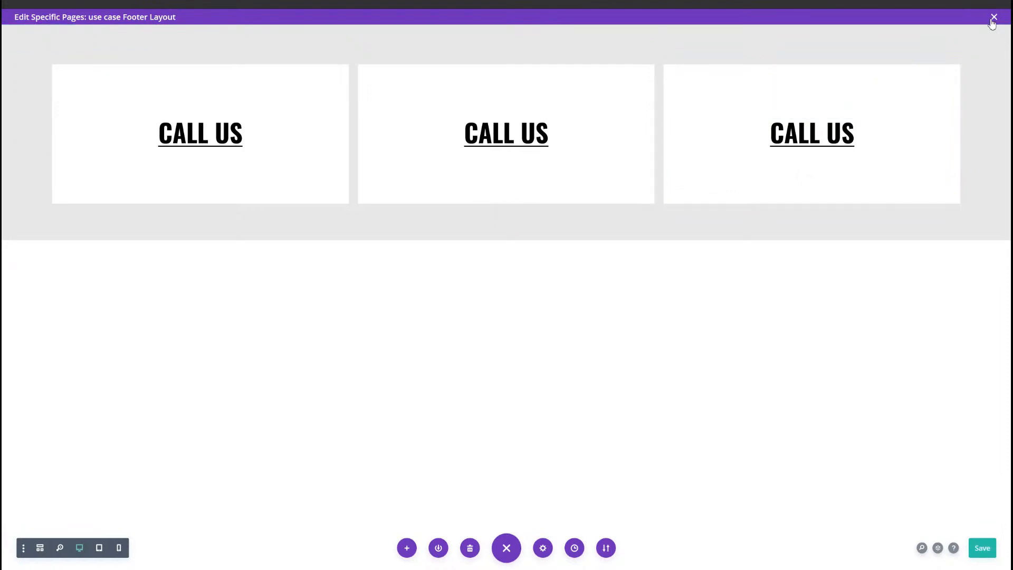
{"action": "left_click", "coordinate": [993, 17]}
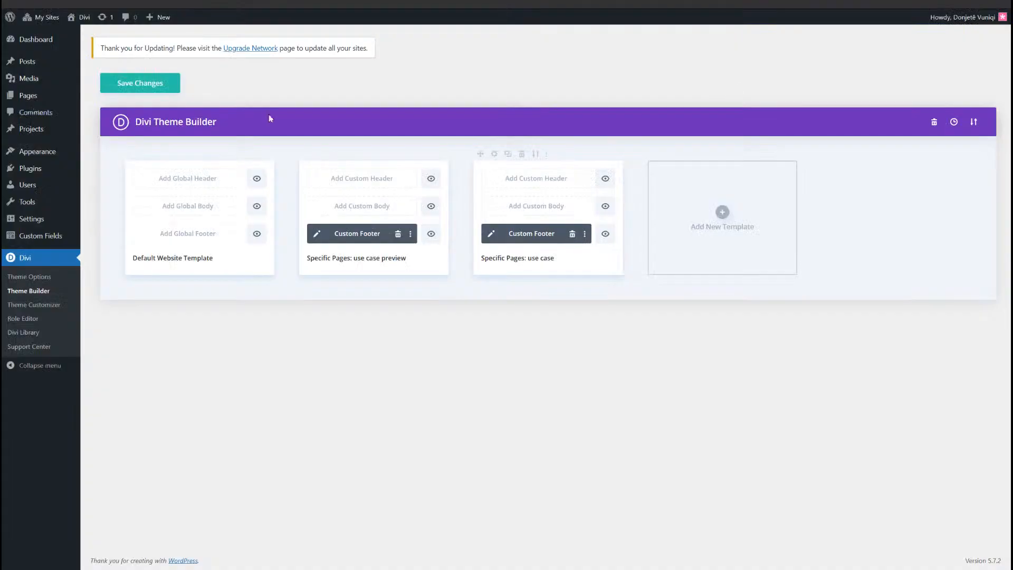
{"action": "left_click", "coordinate": [110, 84]}
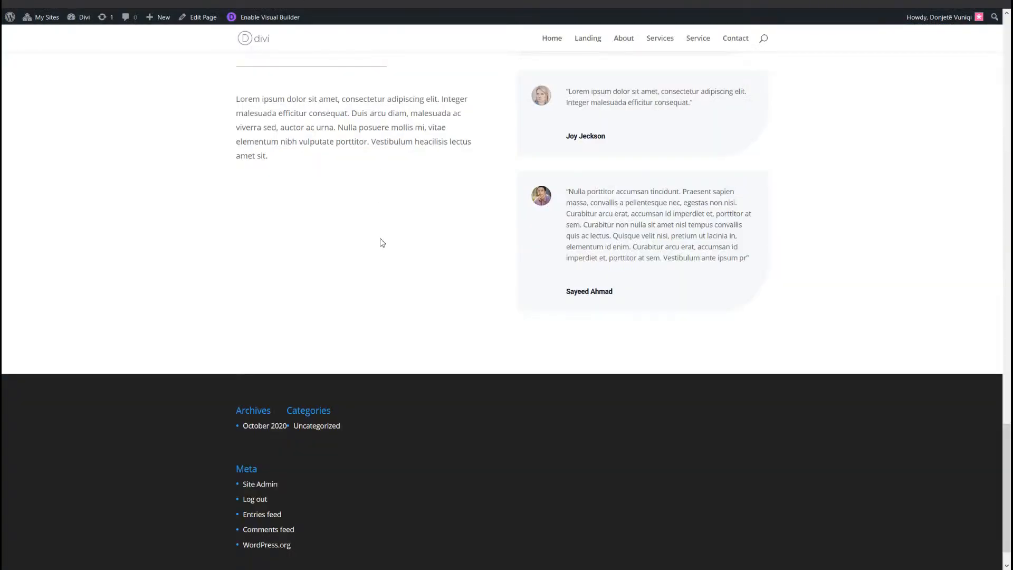
{"action": "key", "text": "F5"}
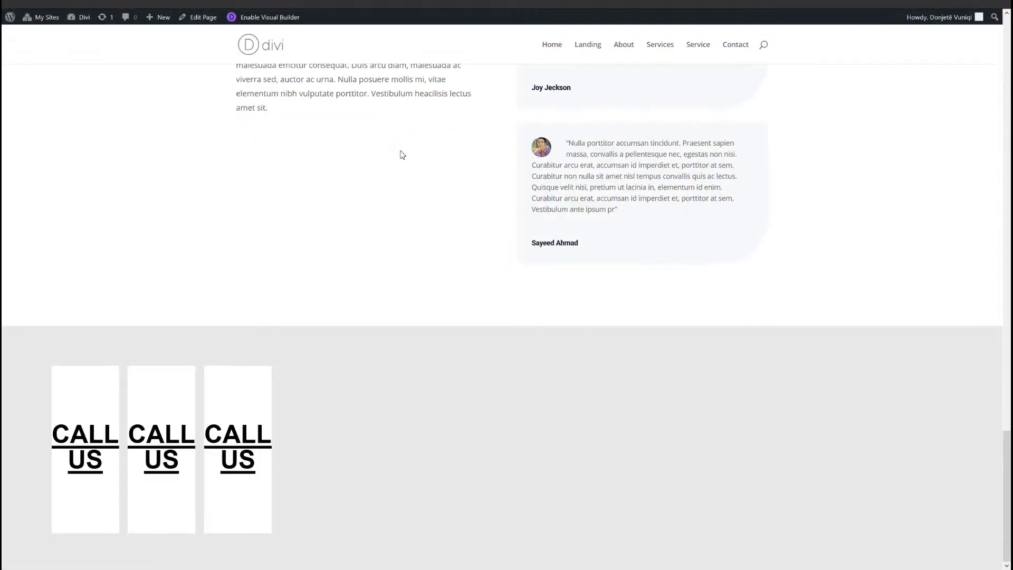
{"action": "mouse_move", "coordinate": [376, 453]}
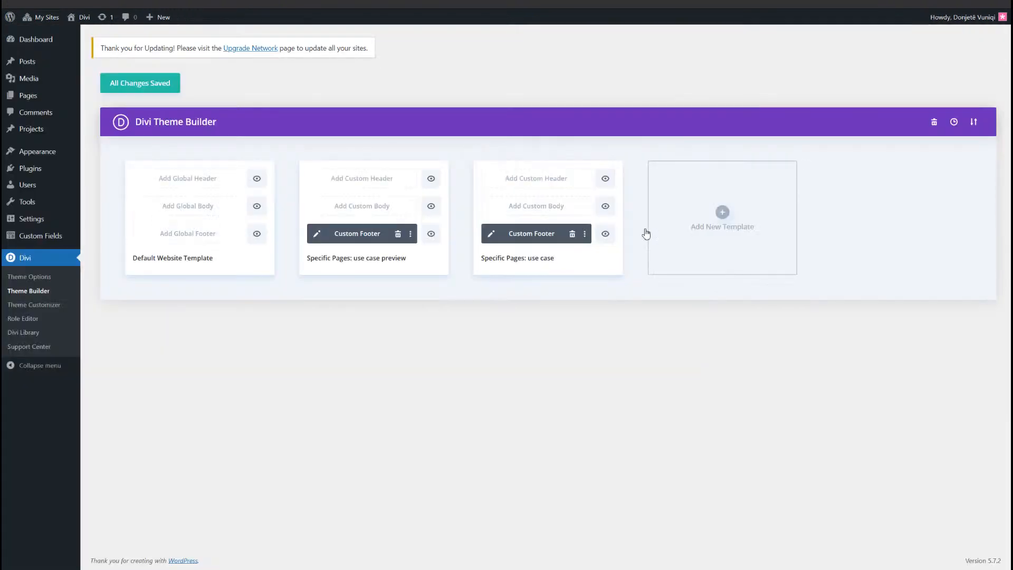
Step: Open the custom footer of the "use case" template and add a four-column row below the CALL US row, without inserting a module
{"action": "left_click", "coordinate": [491, 235]}
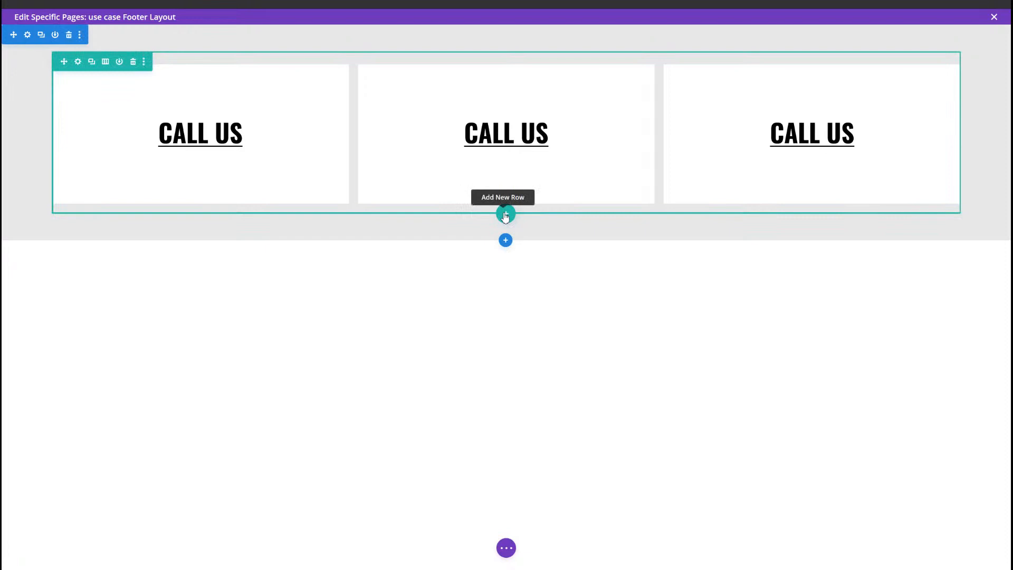
{"action": "left_click", "coordinate": [505, 214]}
{"action": "left_click", "coordinate": [448, 312]}
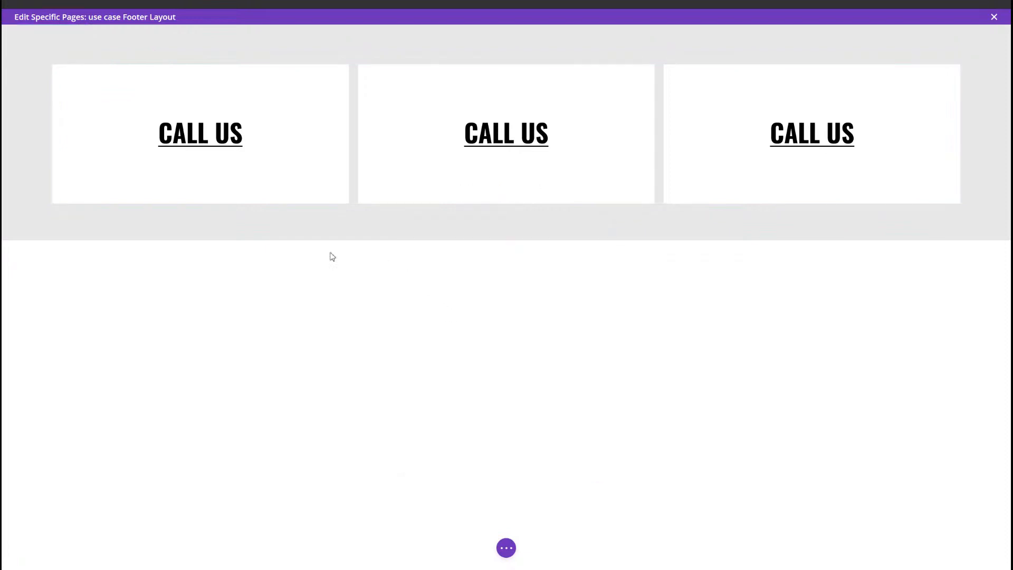
{"action": "left_click", "coordinate": [303, 239]}
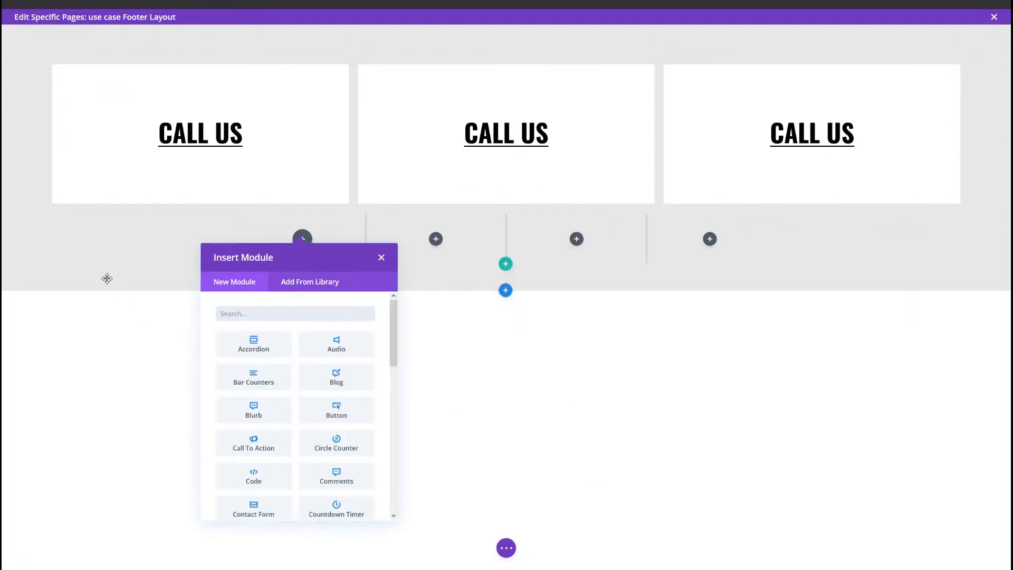
{"action": "left_click", "coordinate": [254, 234]}
Step: Set the new four-column row's background color to #141414 in its row settings
{"action": "left_click", "coordinate": [265, 225]}
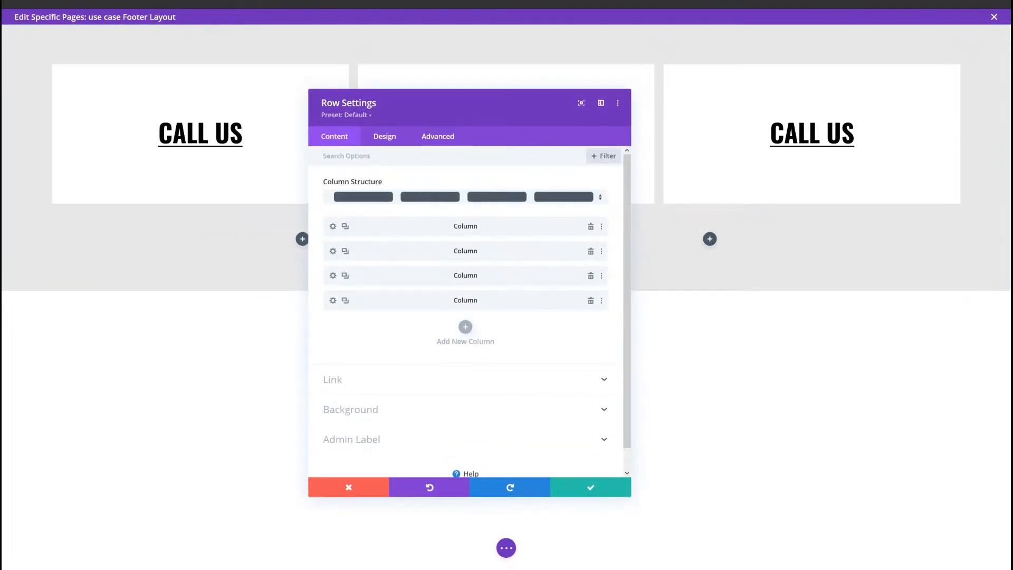
{"action": "left_click", "coordinate": [386, 409]}
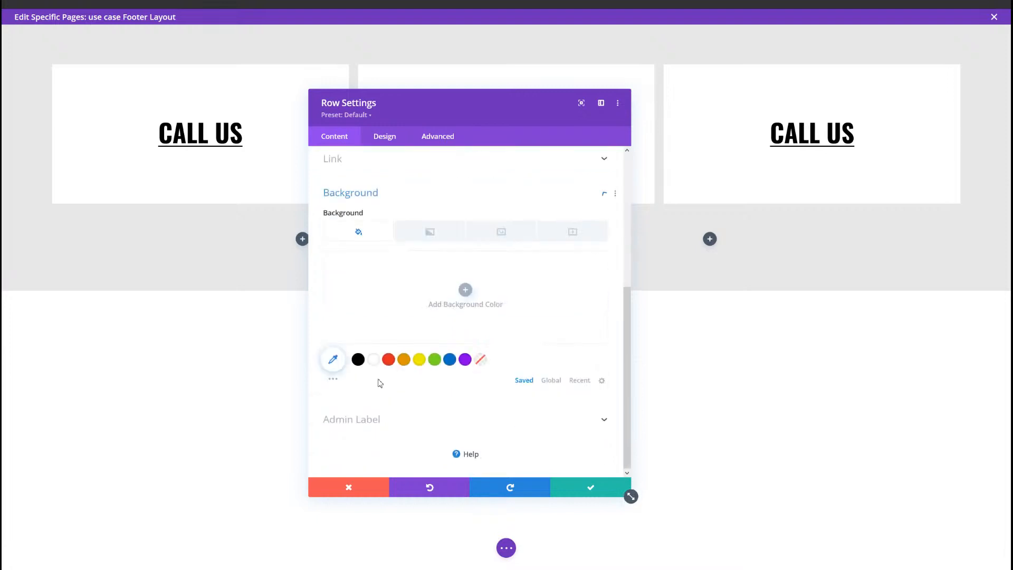
{"action": "left_click", "coordinate": [367, 301]}
{"action": "type", "text": "#141414"}
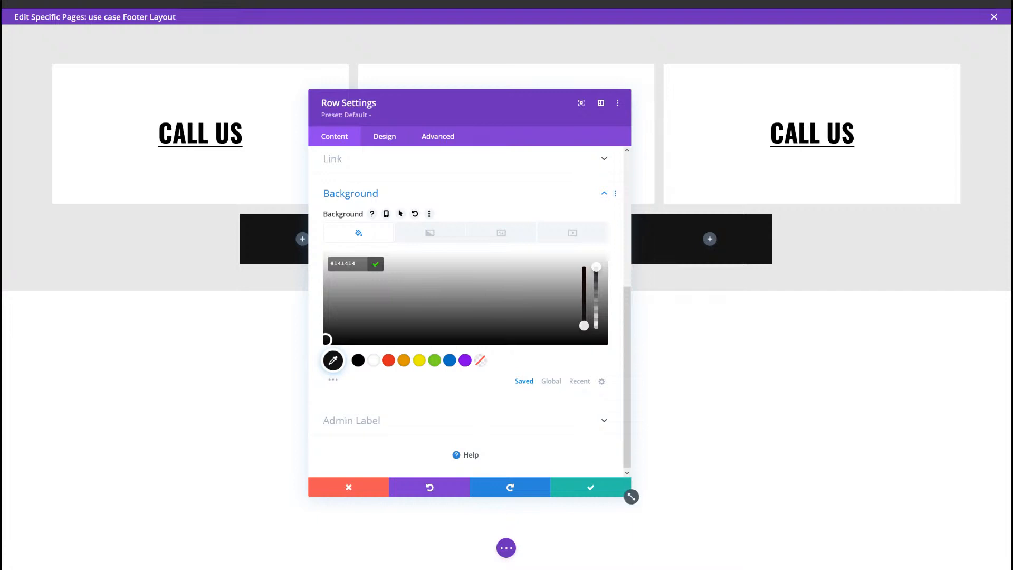
Step: In the row's sizing settings, enable a custom gutter width of 1, a width of 90% and a max width of 2580px
{"action": "left_click", "coordinate": [385, 136]}
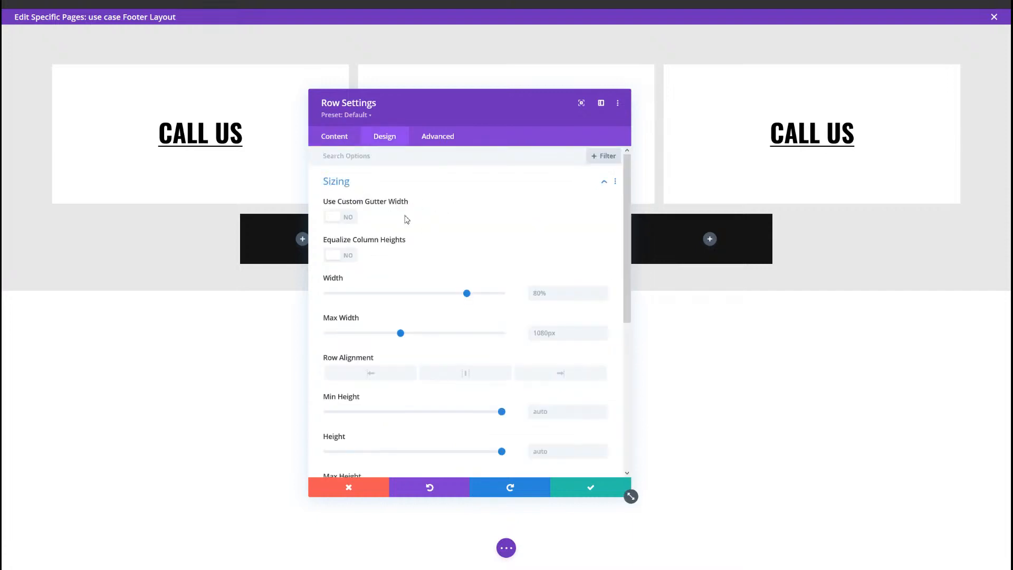
{"action": "left_click", "coordinate": [339, 219]}
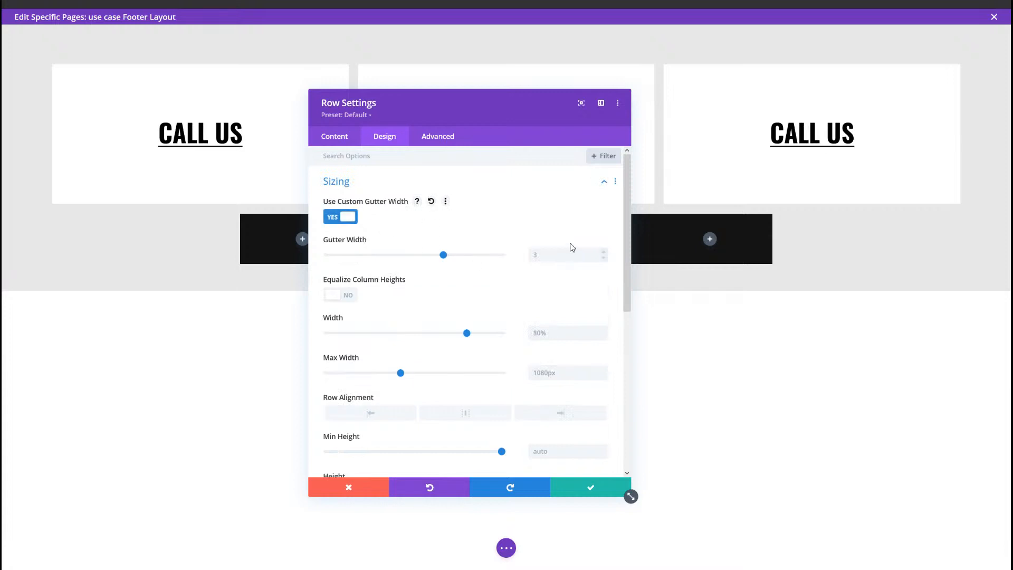
{"action": "left_click", "coordinate": [604, 258]}
{"action": "left_click", "coordinate": [604, 258]}
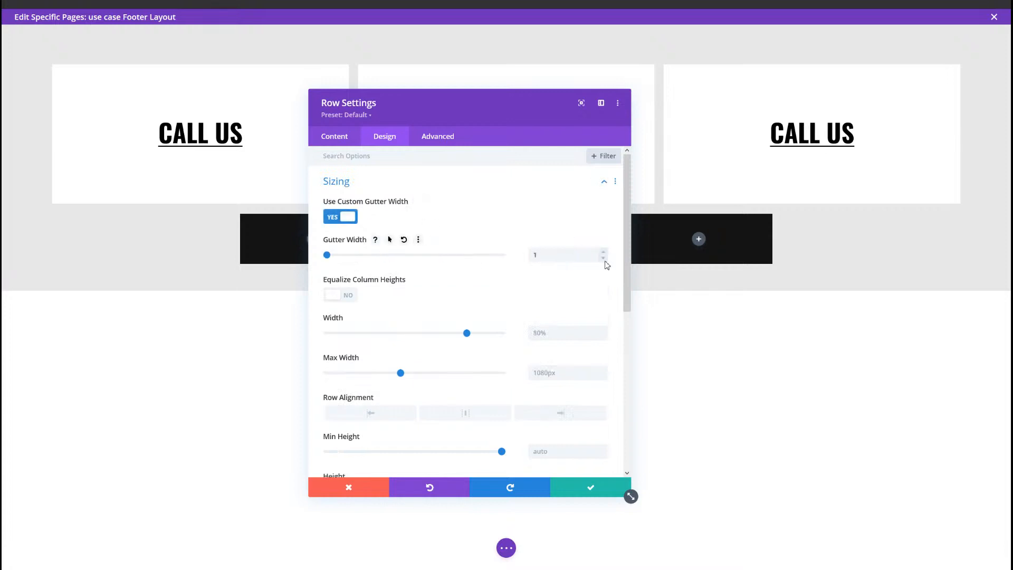
{"action": "left_click", "coordinate": [560, 336]}
{"action": "type", "text": "90%"}
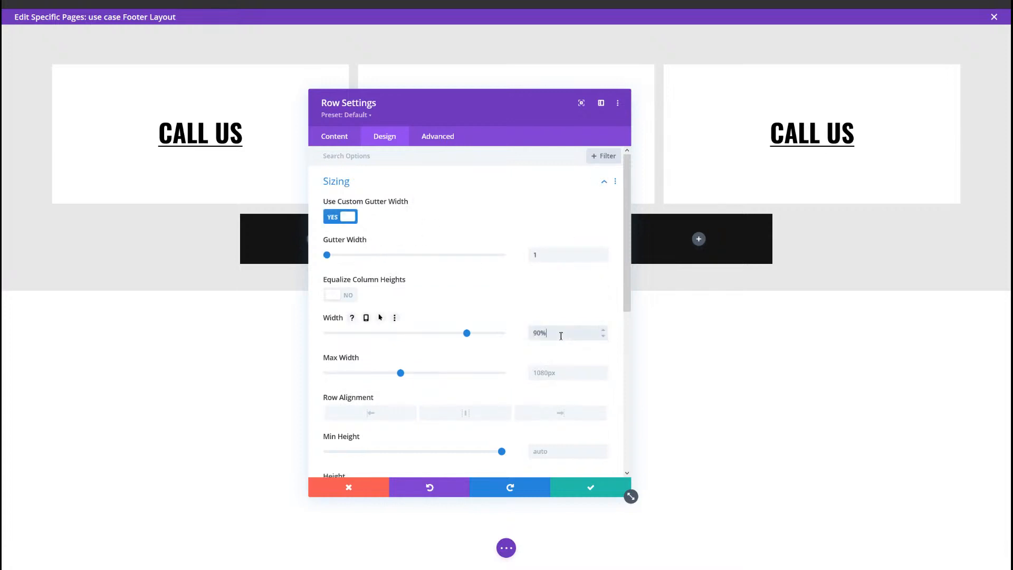
{"action": "left_click", "coordinate": [549, 379]}
{"action": "type", "text": "2580px"}
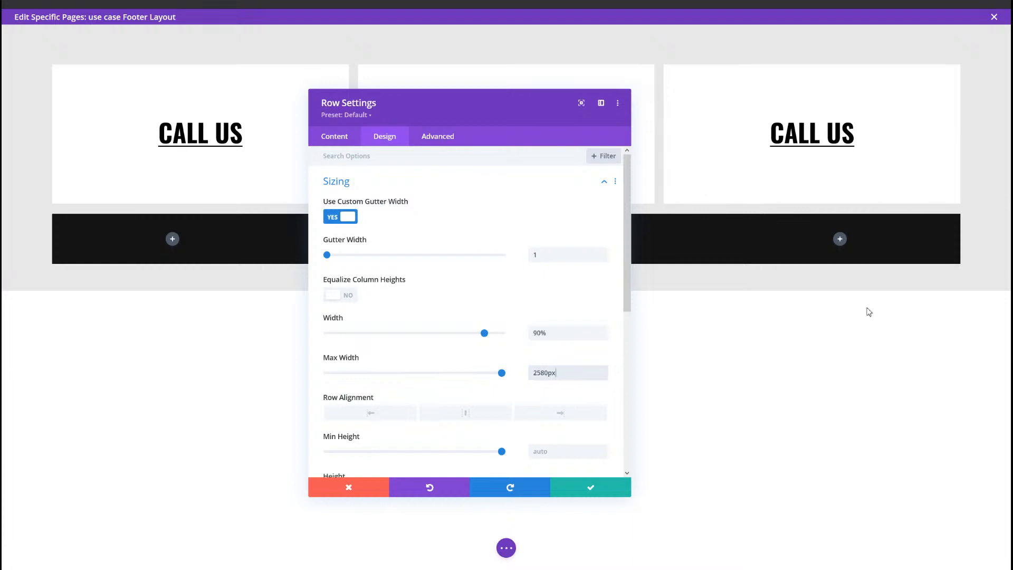
Step: Set the row's desktop padding to 100px on top and bottom and 8% on left and right, with each pair linked
{"action": "scroll", "coordinate": [362, 384], "scroll_direction": "down", "scroll_amount": 3}
{"action": "left_click", "coordinate": [344, 422]}
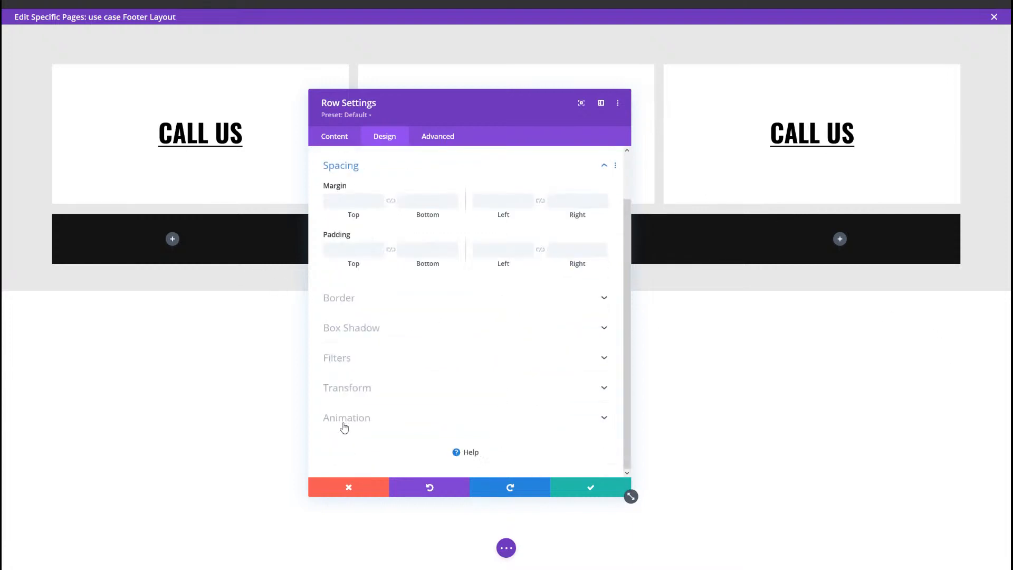
{"action": "left_click", "coordinate": [349, 251]}
{"action": "type", "text": "100"}
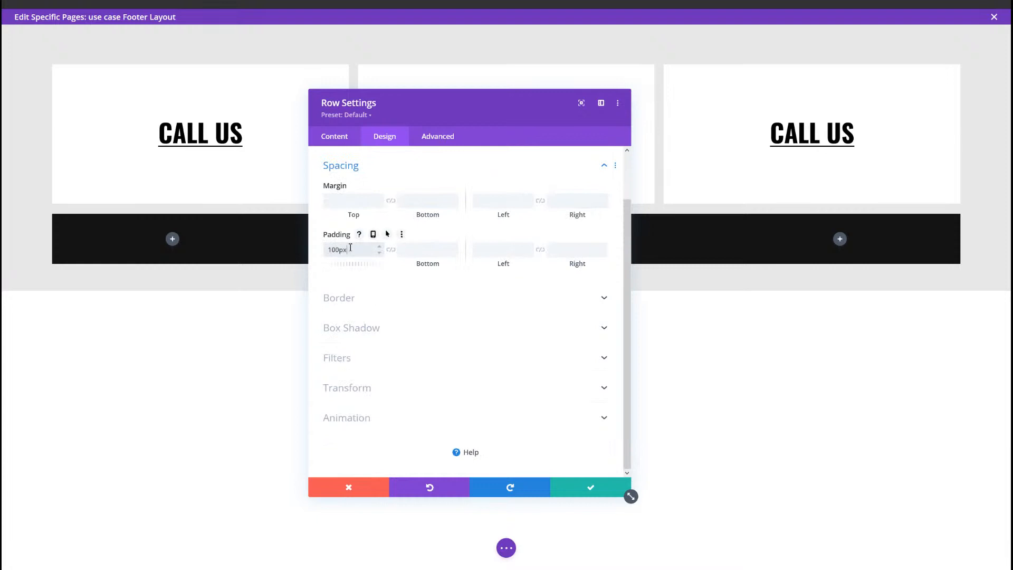
{"action": "left_click", "coordinate": [391, 249]}
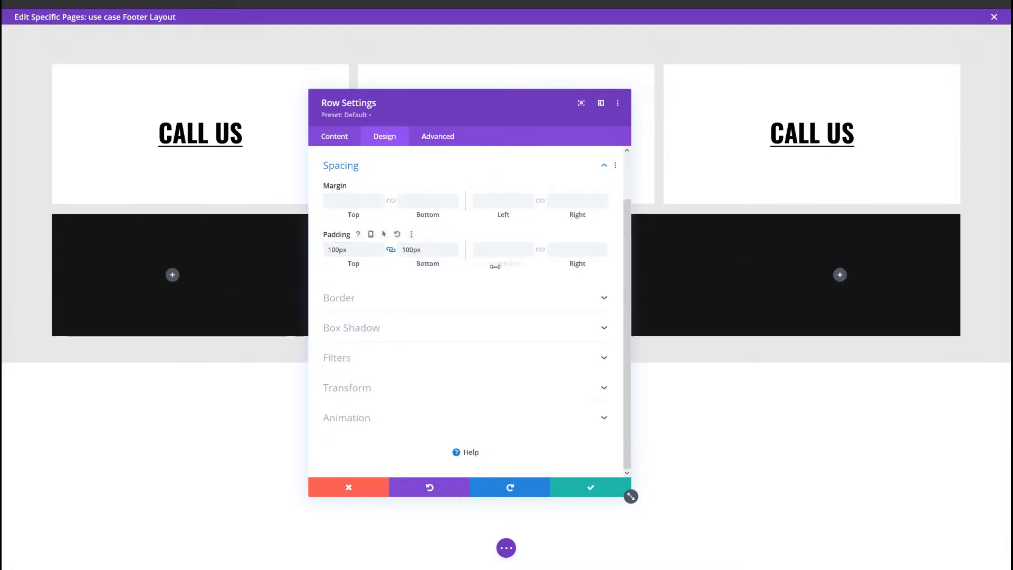
{"action": "left_click", "coordinate": [502, 250]}
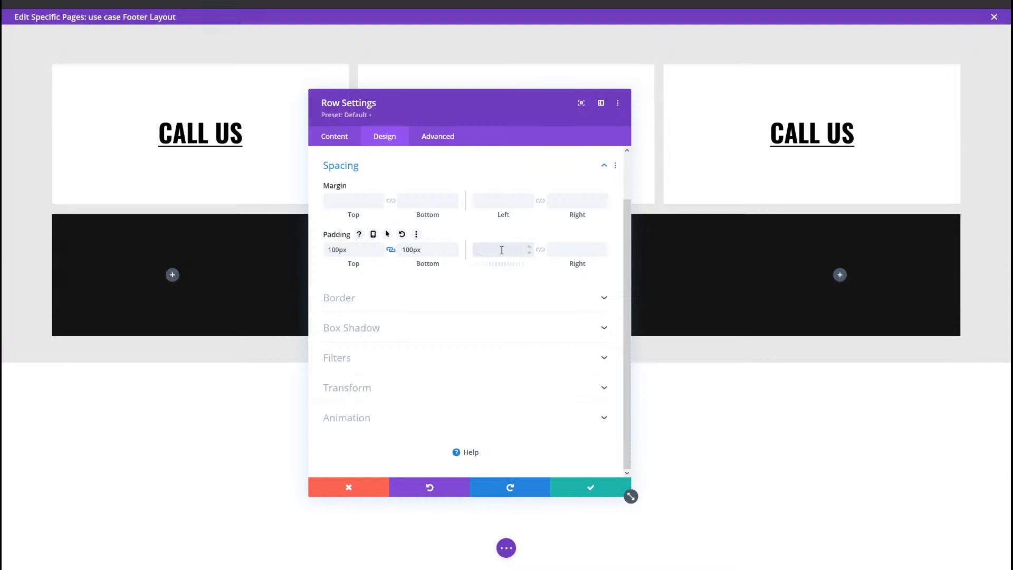
{"action": "left_click", "coordinate": [540, 250]}
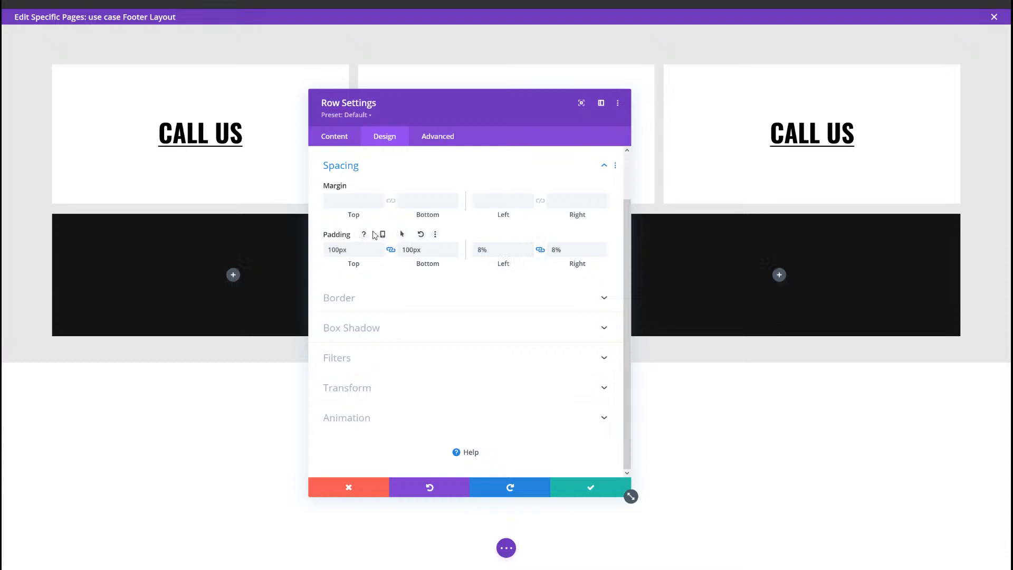
Step: Set the row's tablet padding to 50px top and bottom and 10% left and right, and save the row
{"action": "left_click", "coordinate": [373, 234]}
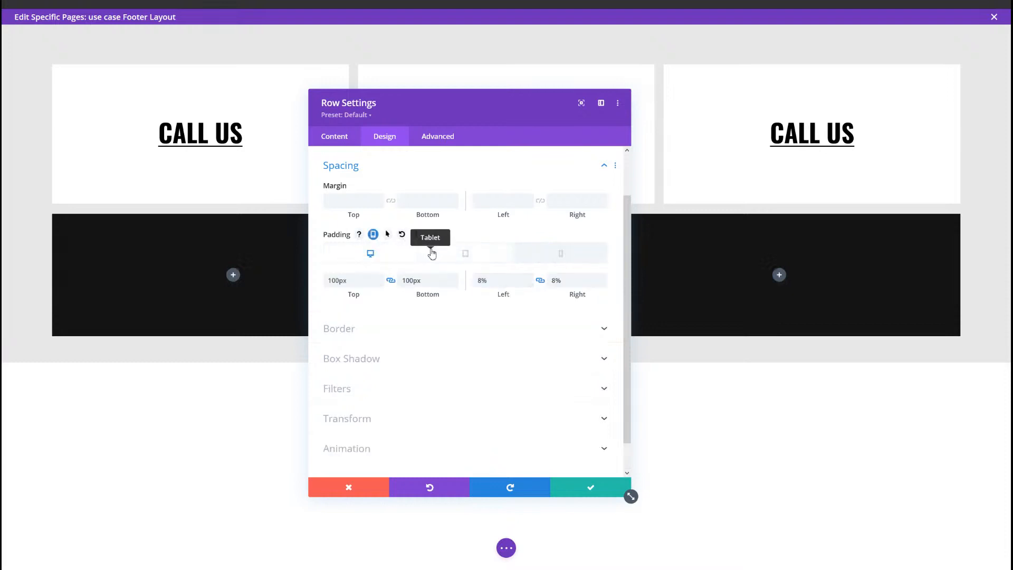
{"action": "left_click", "coordinate": [430, 253]}
{"action": "left_click", "coordinate": [350, 281]}
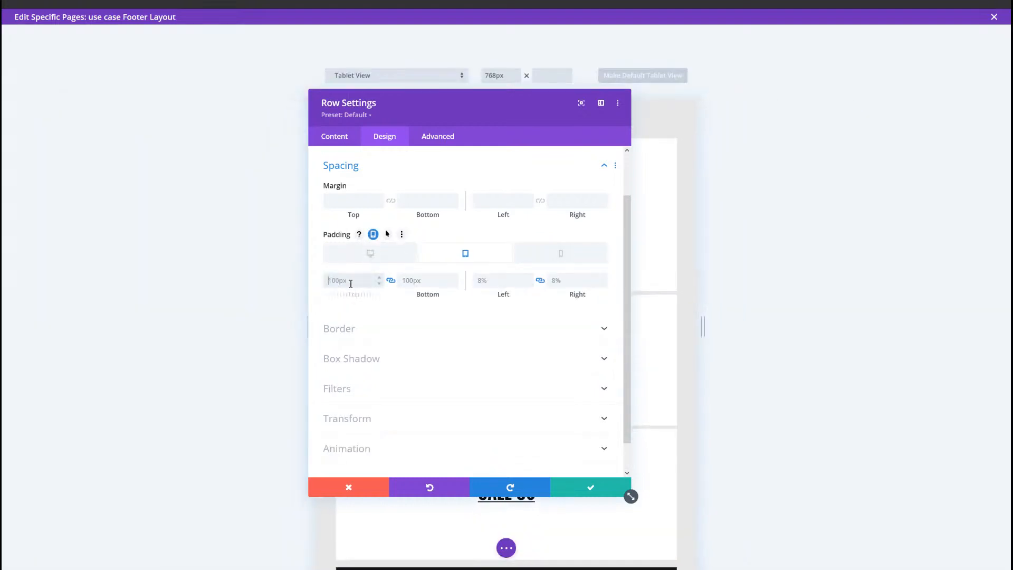
{"action": "type", "text": "50"}
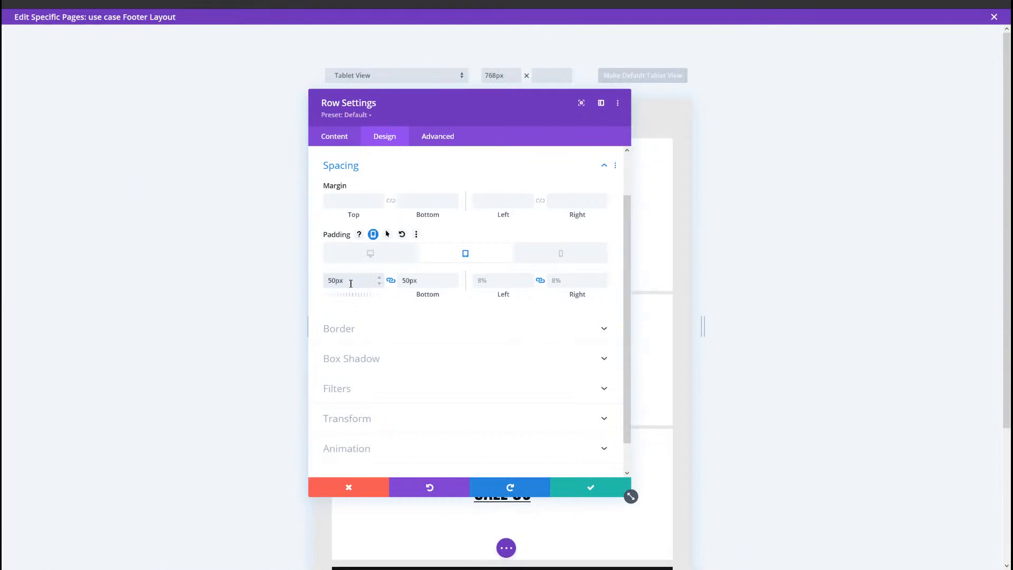
{"action": "left_click", "coordinate": [478, 283]}
{"action": "type", "text": "10%"}
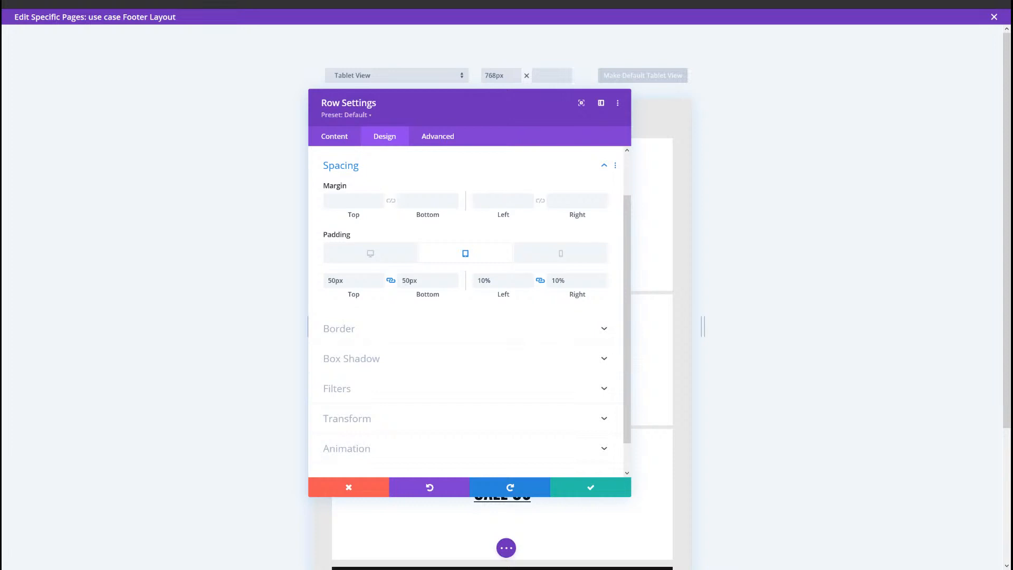
{"action": "left_click", "coordinate": [570, 491]}
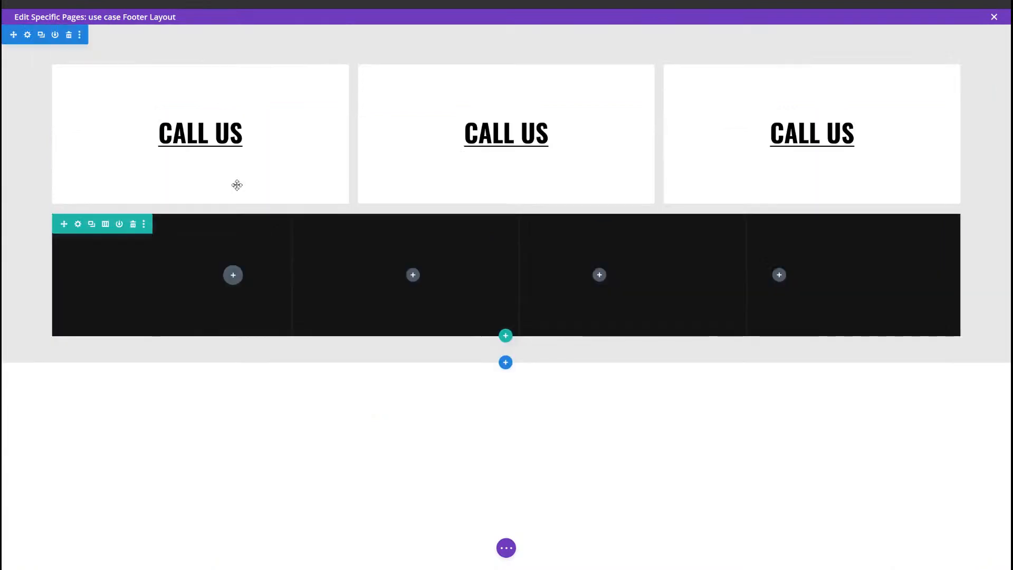
Step: Insert a Text module in the row's first column and replace its body with the Heading 4 text "Quick Links"
{"action": "left_click", "coordinate": [233, 275]}
{"action": "type", "text": "text"}
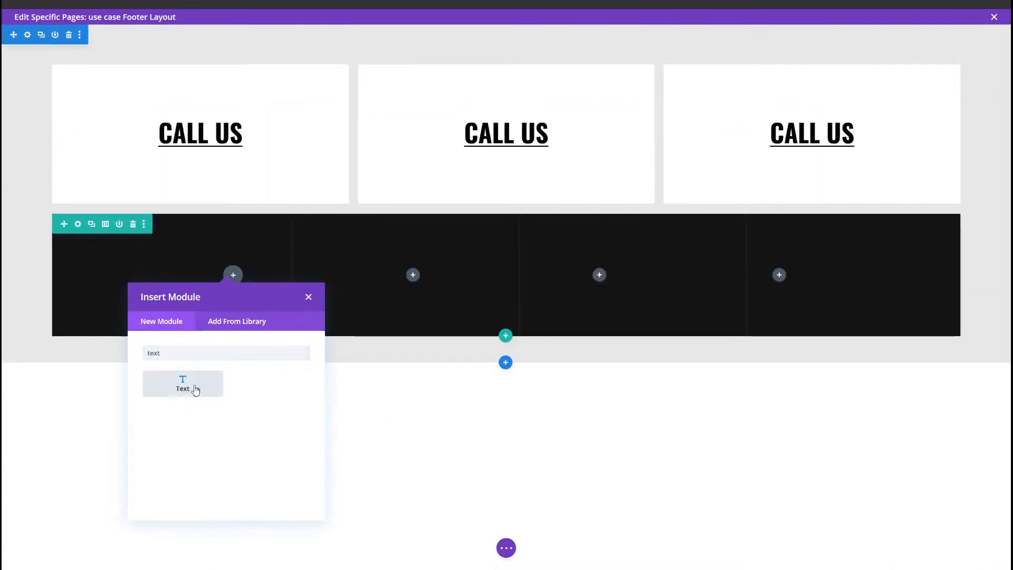
{"action": "left_click", "coordinate": [196, 390]}
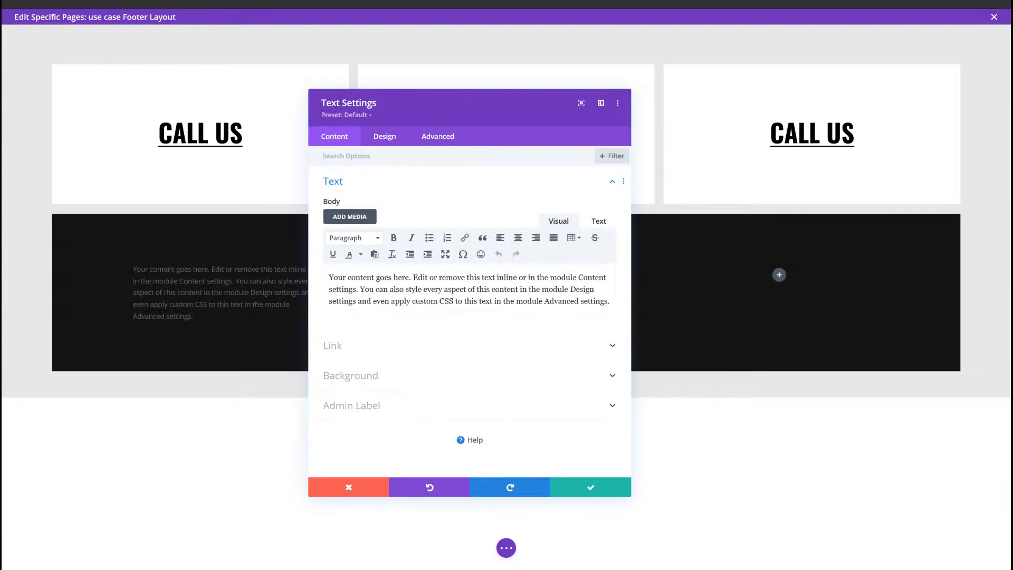
{"action": "key", "text": "ctrl+a"}
{"action": "type", "text": "Quick Links"}
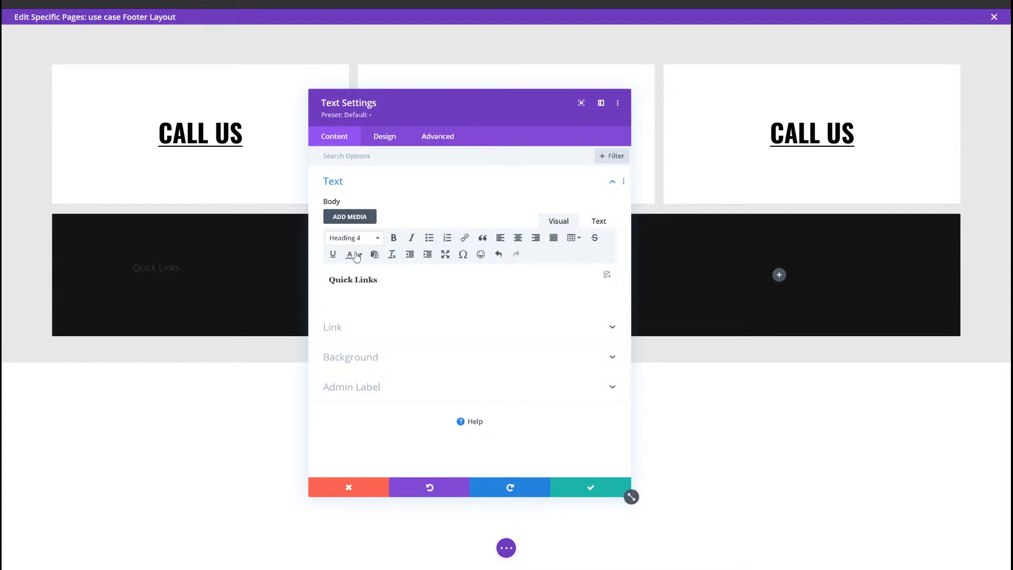
Step: Apply the copied heading style to the module's Heading 4 text: Oswald, uppercase, white, 26px size and 1.3em line height
{"action": "left_click", "coordinate": [394, 140]}
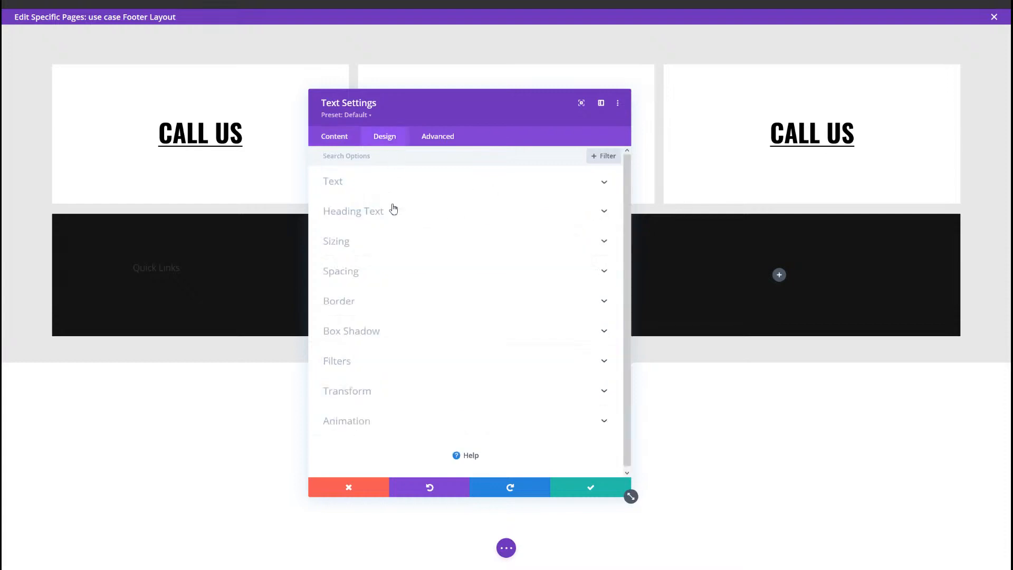
{"action": "left_click", "coordinate": [391, 210]}
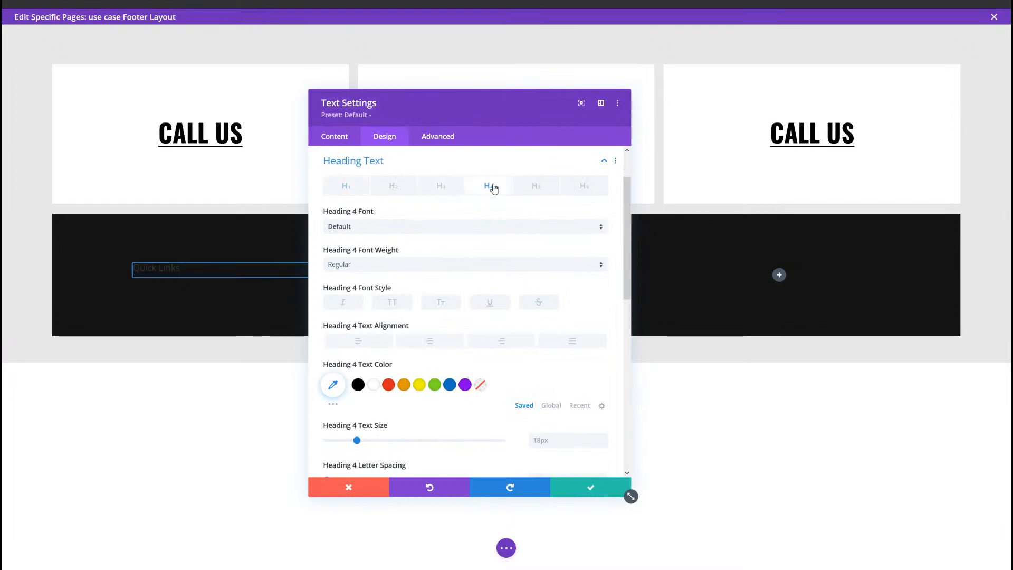
{"action": "left_click", "coordinate": [490, 185]}
{"action": "right_click", "coordinate": [490, 185]}
{"action": "left_click", "coordinate": [496, 124]}
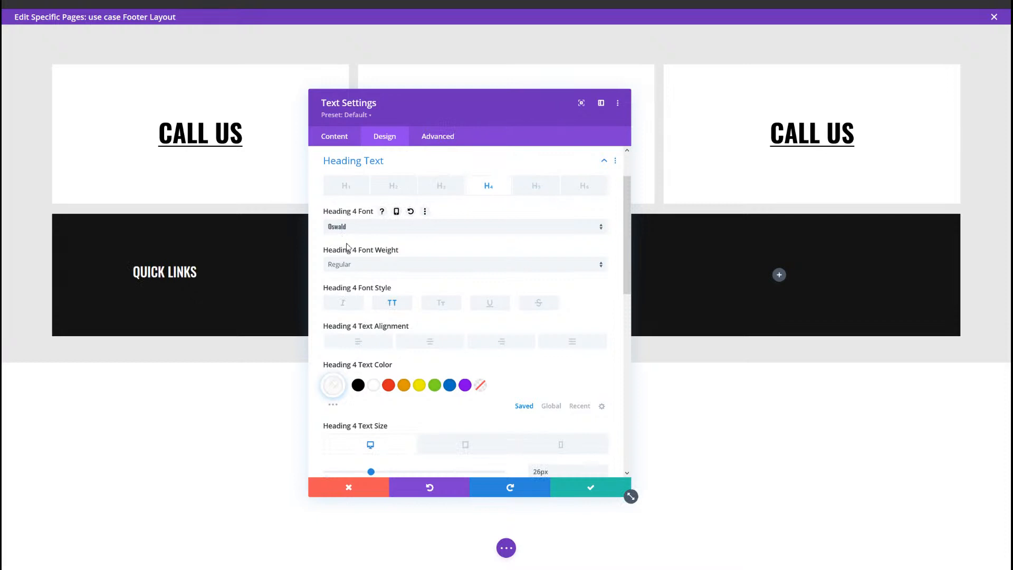
{"action": "scroll", "coordinate": [380, 317], "scroll_direction": "down", "scroll_amount": 3}
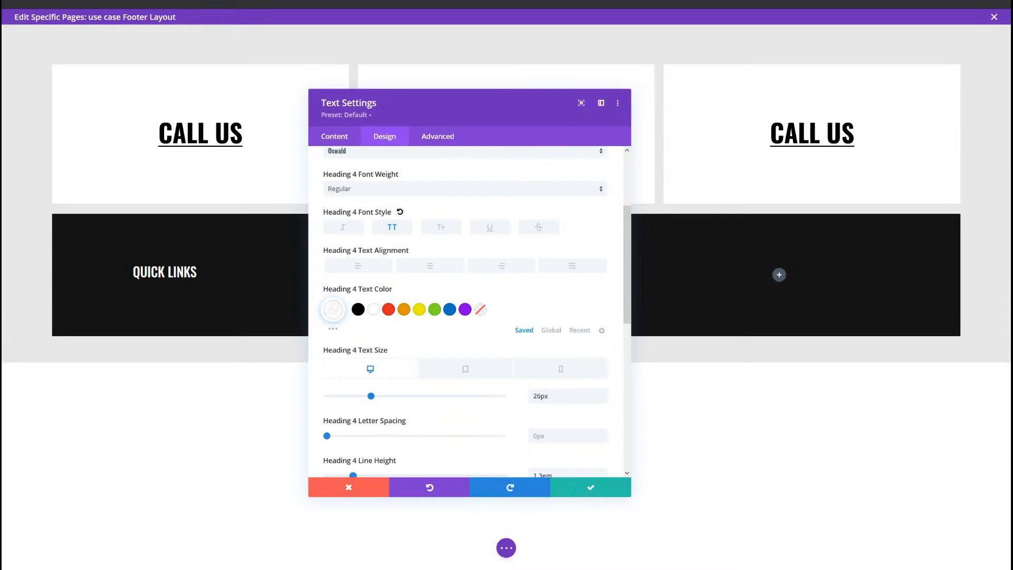
{"action": "scroll", "coordinate": [475, 414], "scroll_direction": "down", "scroll_amount": 3}
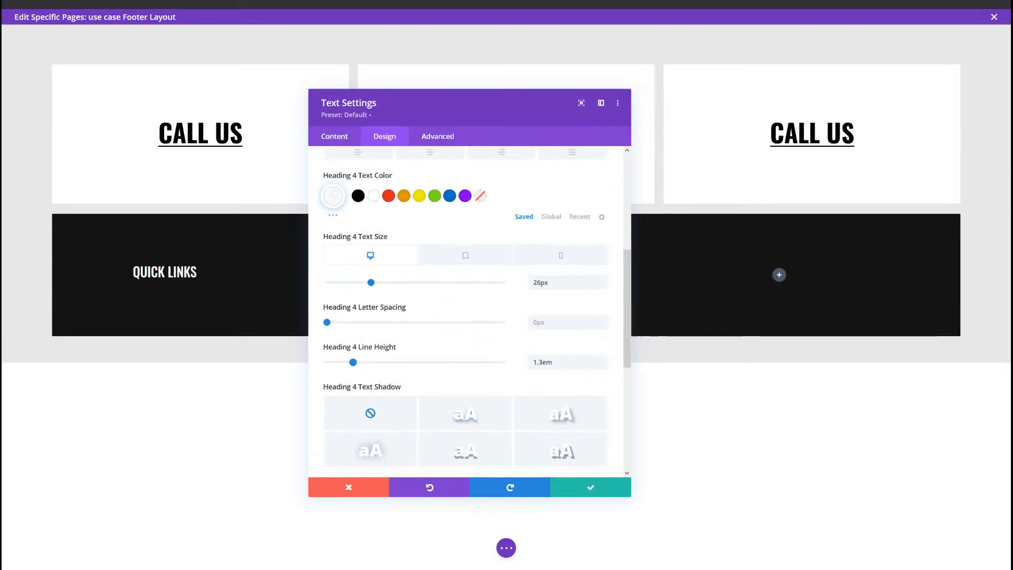
Step: Set the Quick Links module's bottom margin to 20px and save the module
{"action": "scroll", "coordinate": [454, 348], "scroll_direction": "down", "scroll_amount": 5}
{"action": "left_click", "coordinate": [402, 334]}
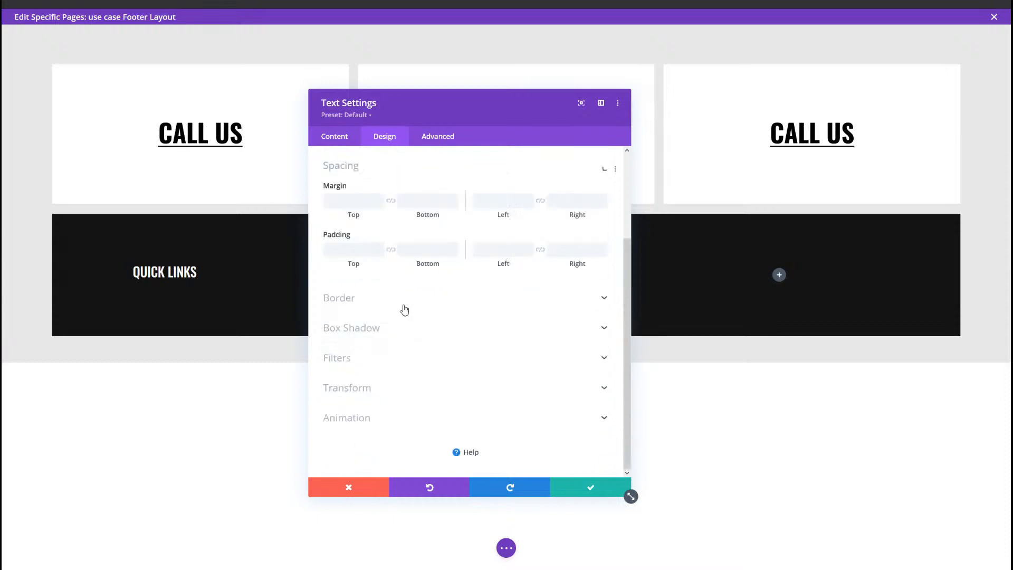
{"action": "left_click", "coordinate": [420, 196]}
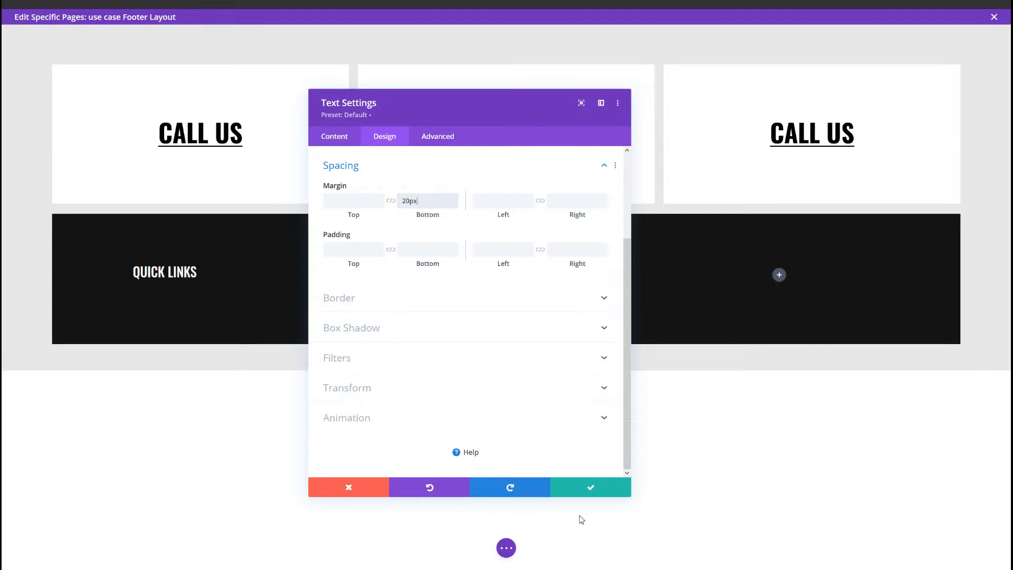
{"action": "left_click", "coordinate": [590, 489]}
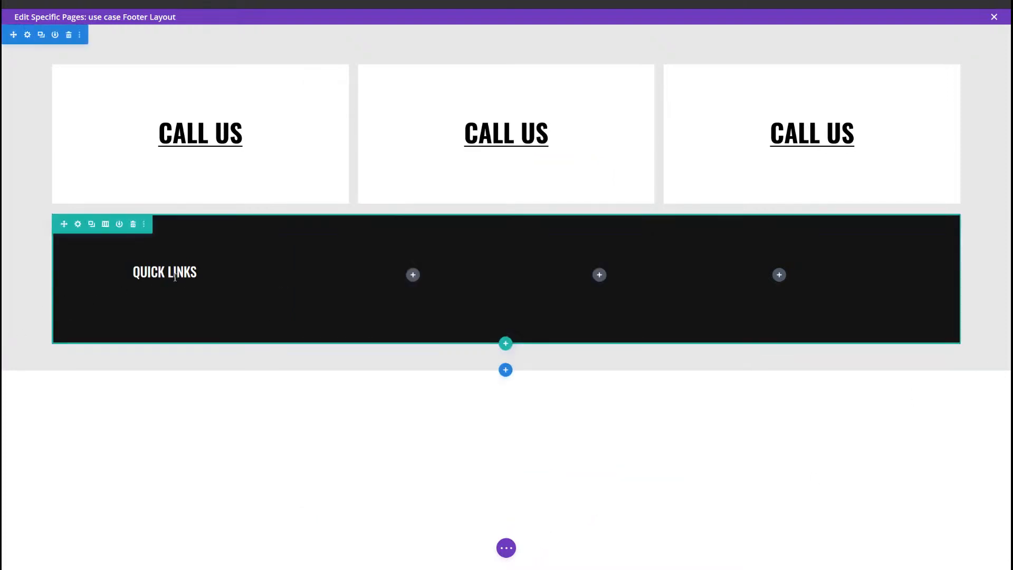
Step: Add a Text module below Quick Links with five links: Vestibulum ac diam, Sit amet quam, Vehicula elementum, Sed sit amet and Pellentesque in
{"action": "left_click", "coordinate": [225, 290]}
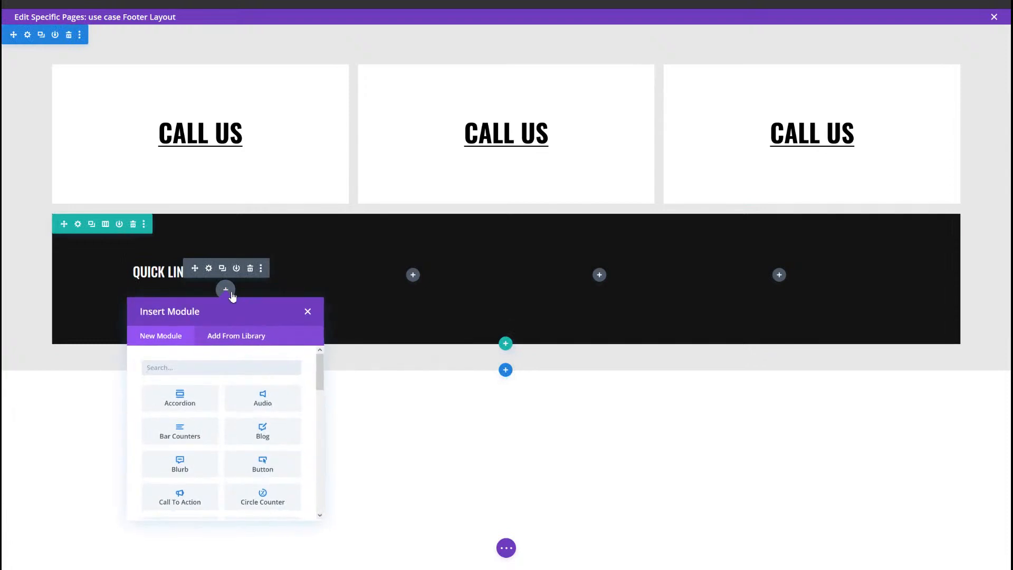
{"action": "type", "text": "text"}
{"action": "key", "text": "Return"}
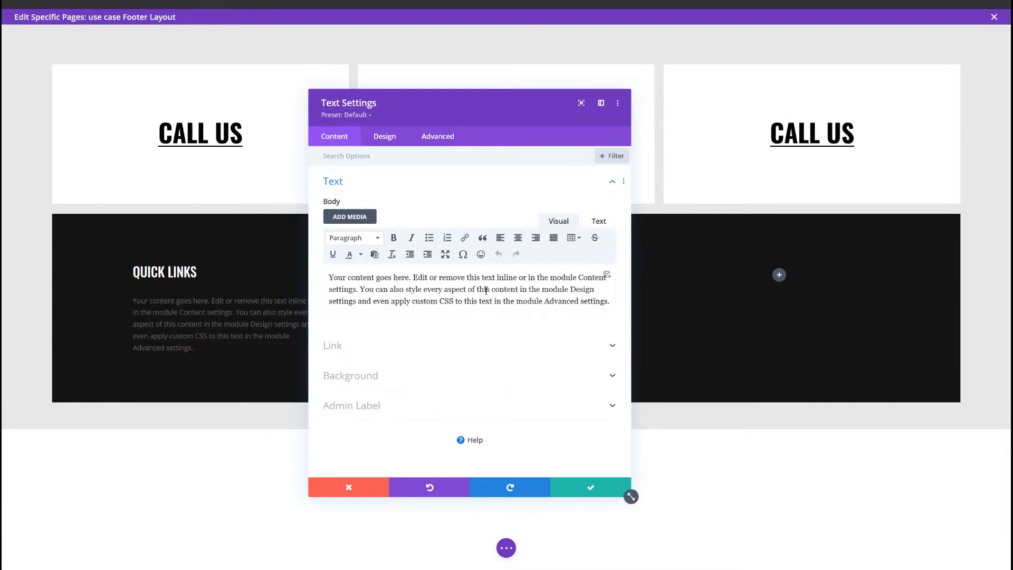
{"action": "key", "text": "ctrl+a"}
{"action": "type", "text": "Vestibulum ac diam Sit amet quam Vehicula elementum Sed sit amet Pellentesque in"}
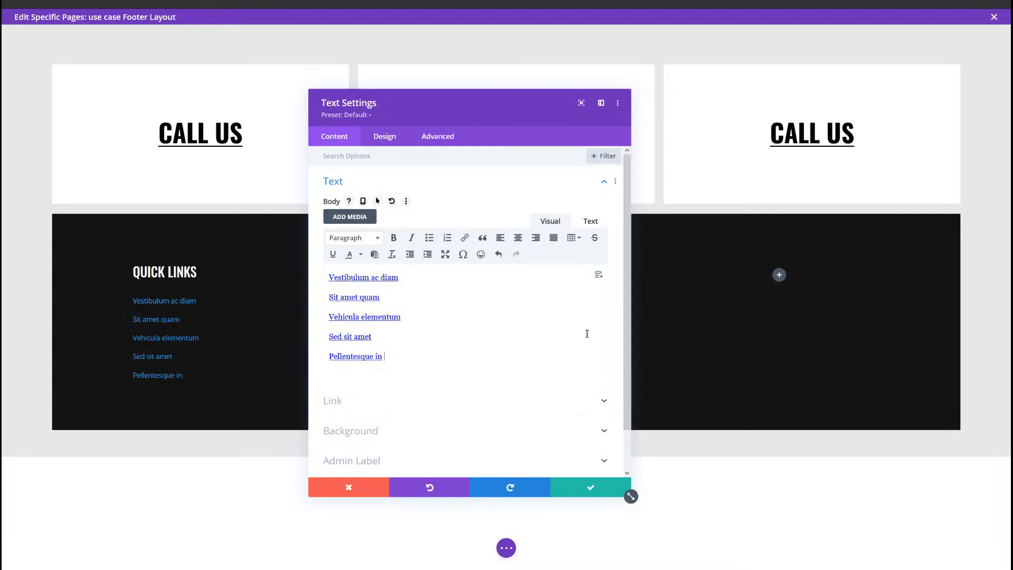
{"action": "triple_click", "coordinate": [378, 284]}
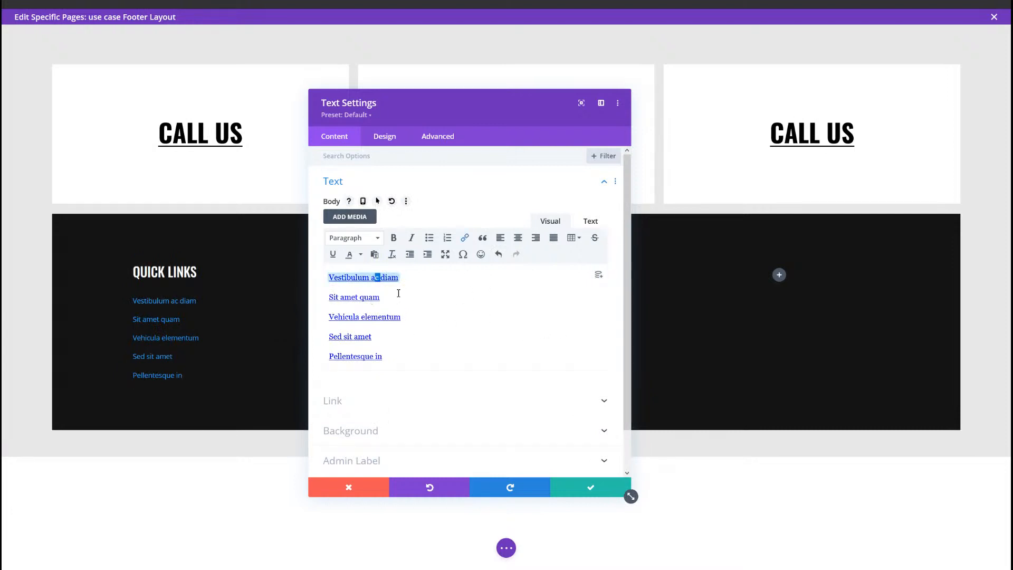
{"action": "triple_click", "coordinate": [366, 297]}
{"action": "triple_click", "coordinate": [365, 317]}
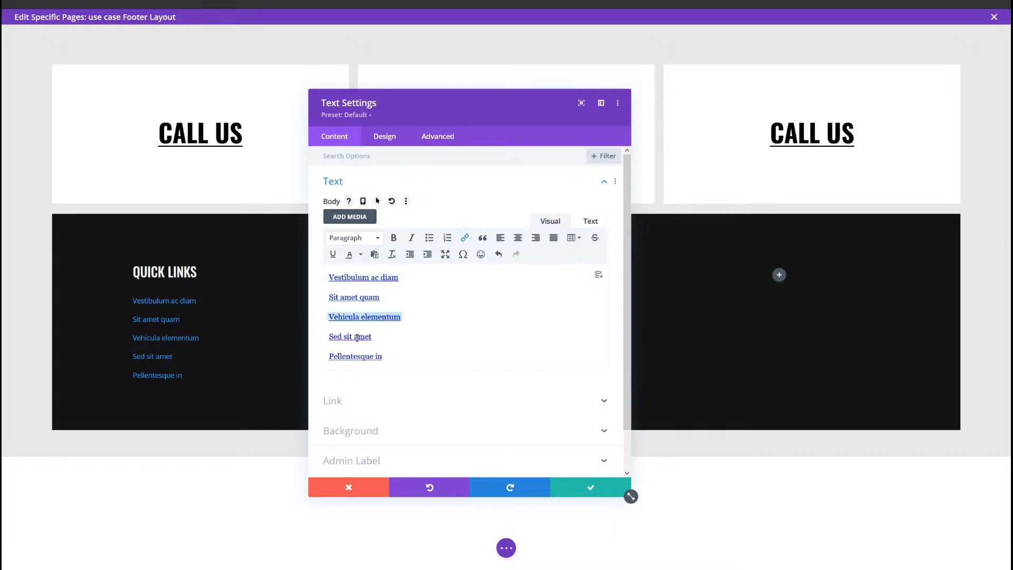
{"action": "triple_click", "coordinate": [364, 337]}
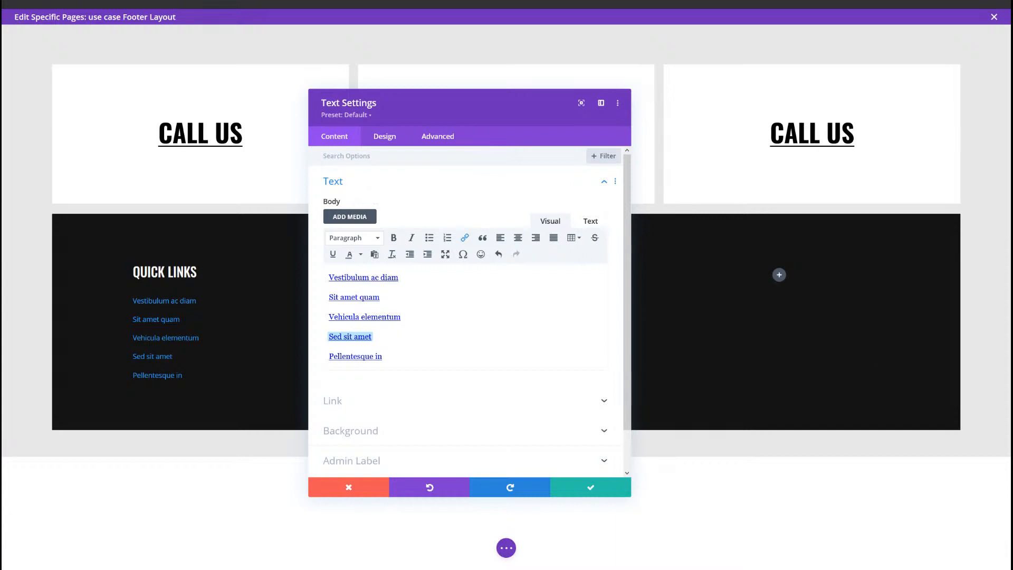
Step: Apply the copied link style to the links module's link text: Lato, green #00ff88 and 17px size
{"action": "left_click", "coordinate": [383, 140]}
{"action": "left_click", "coordinate": [375, 191]}
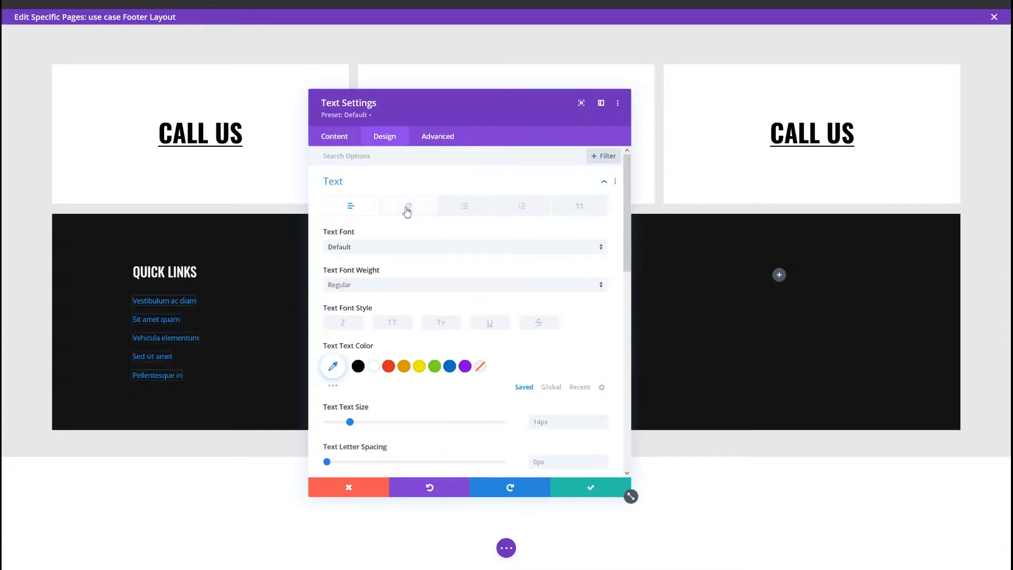
{"action": "left_click", "coordinate": [407, 206]}
{"action": "right_click", "coordinate": [411, 200]}
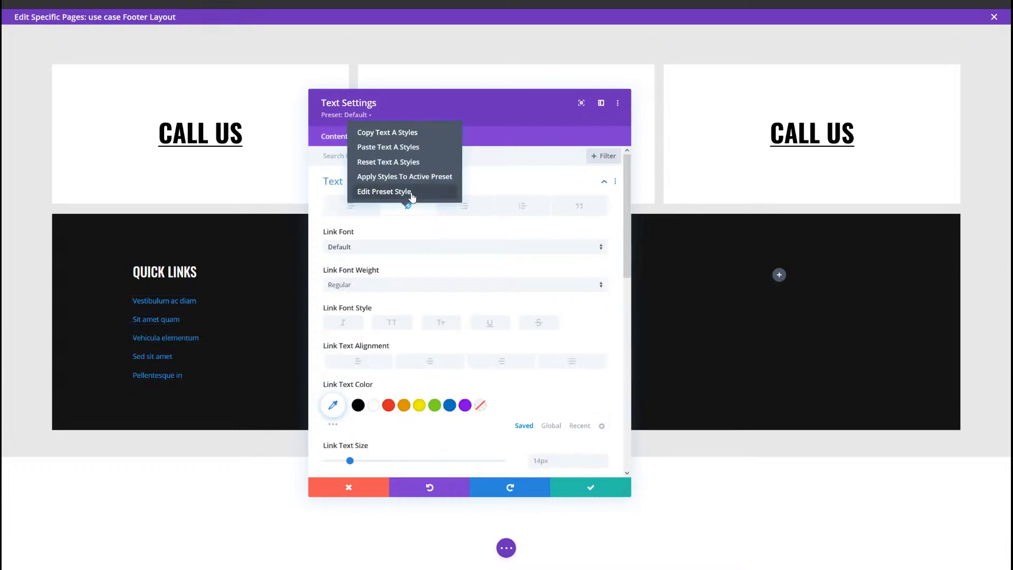
{"action": "left_click", "coordinate": [416, 150]}
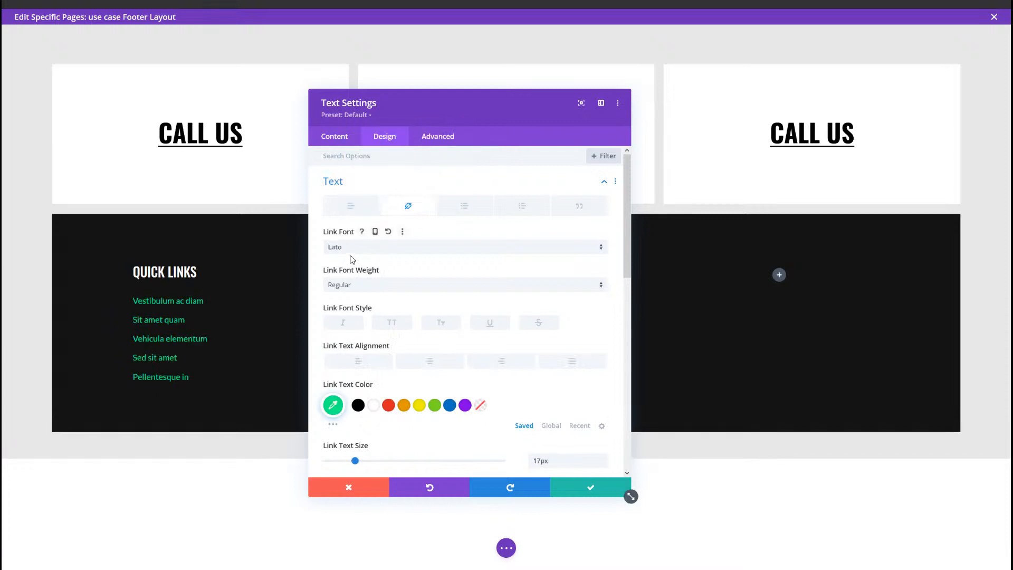
{"action": "scroll", "coordinate": [372, 277], "scroll_direction": "down", "scroll_amount": 3}
{"action": "left_click", "coordinate": [333, 291]}
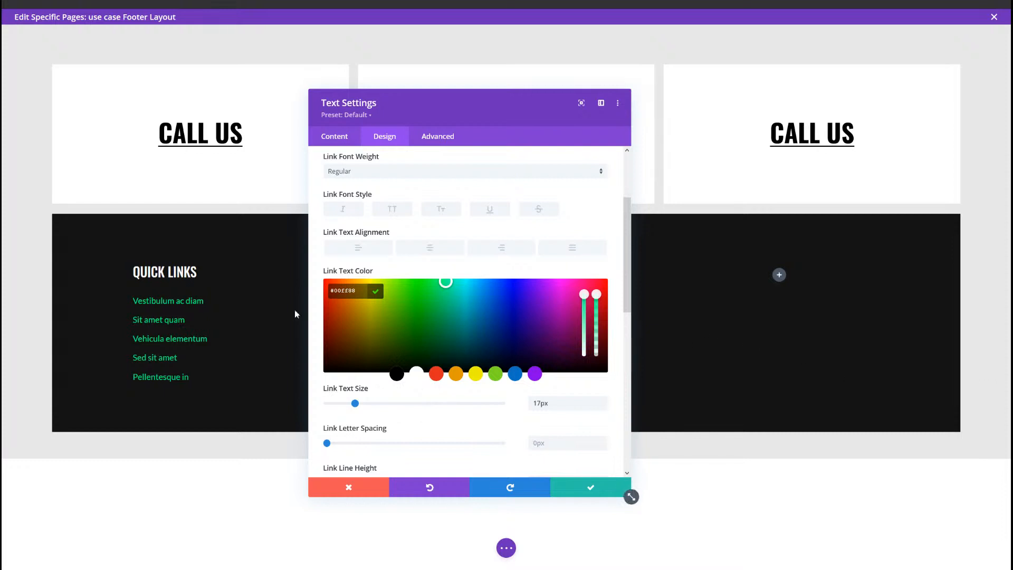
Step: Set the links module's desktop bottom margin to 0px
{"action": "scroll", "coordinate": [477, 332], "scroll_direction": "down", "scroll_amount": 6}
{"action": "left_click", "coordinate": [381, 342]}
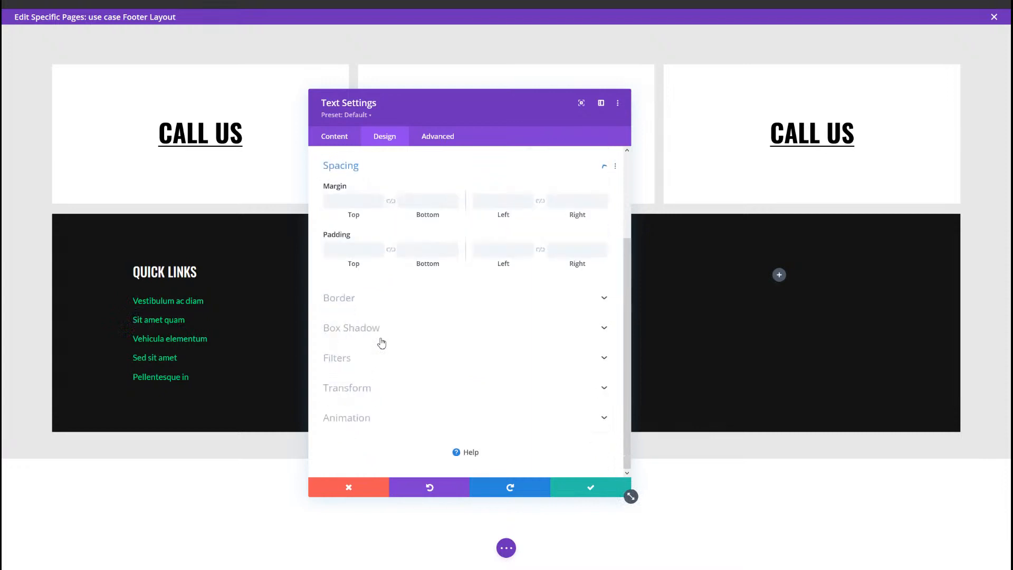
{"action": "left_click", "coordinate": [421, 205]}
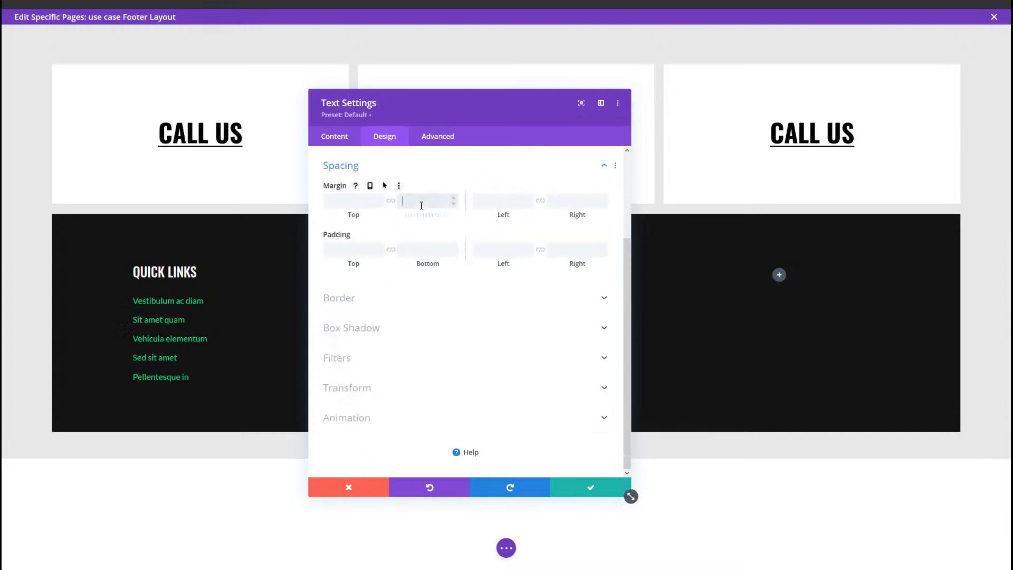
{"action": "type", "text": "0px"}
Step: Give the links module a responsive bottom margin of 50px on tablet and save the module
{"action": "left_click", "coordinate": [370, 186]}
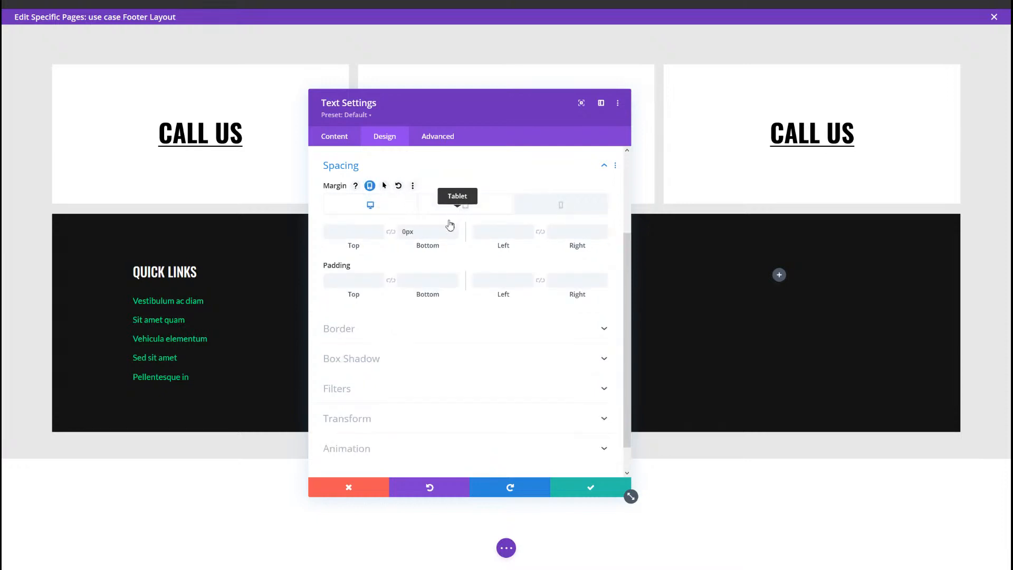
{"action": "left_click", "coordinate": [465, 205]}
{"action": "left_click", "coordinate": [434, 238]}
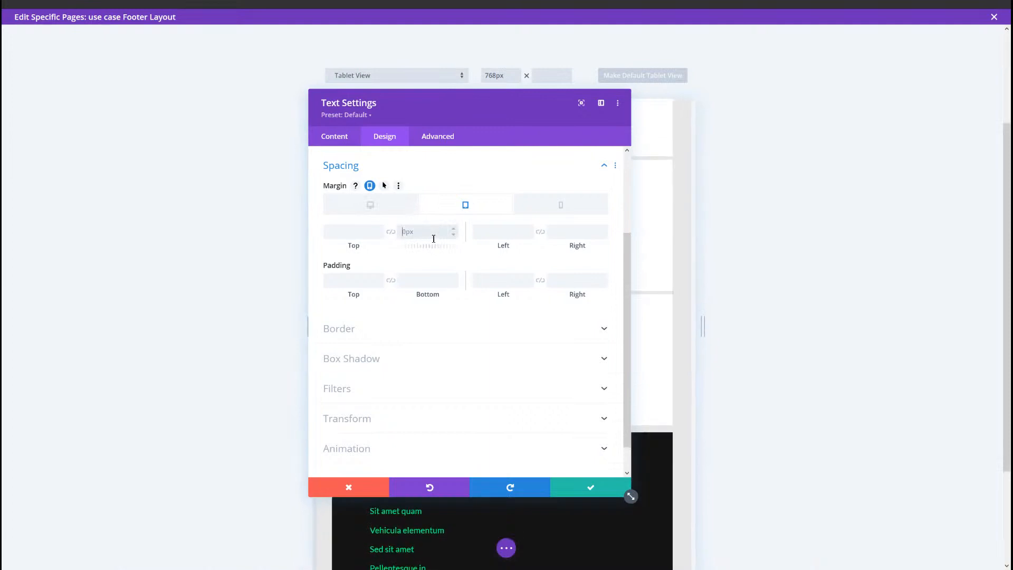
{"action": "type", "text": "50px"}
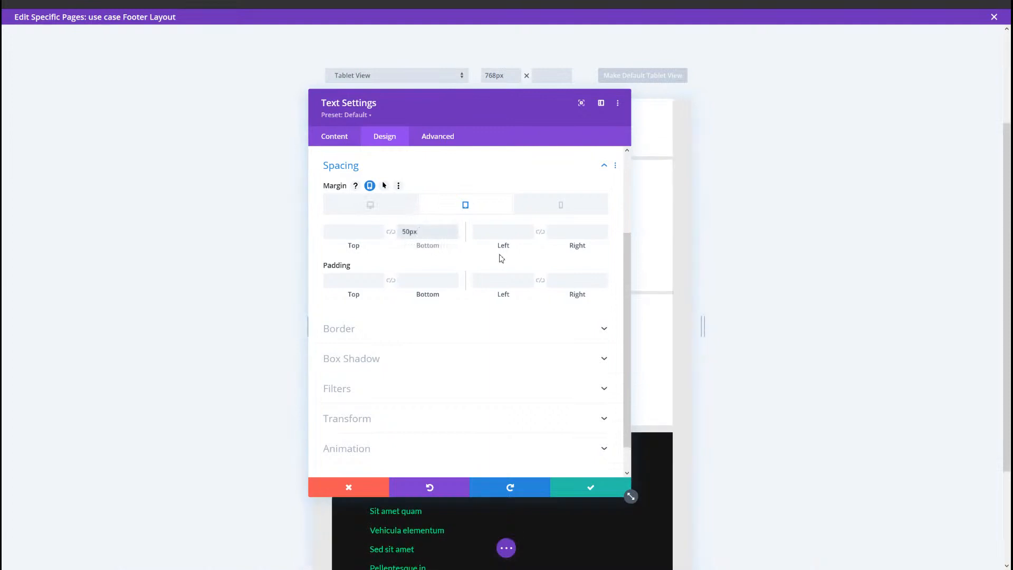
{"action": "left_click", "coordinate": [529, 205]}
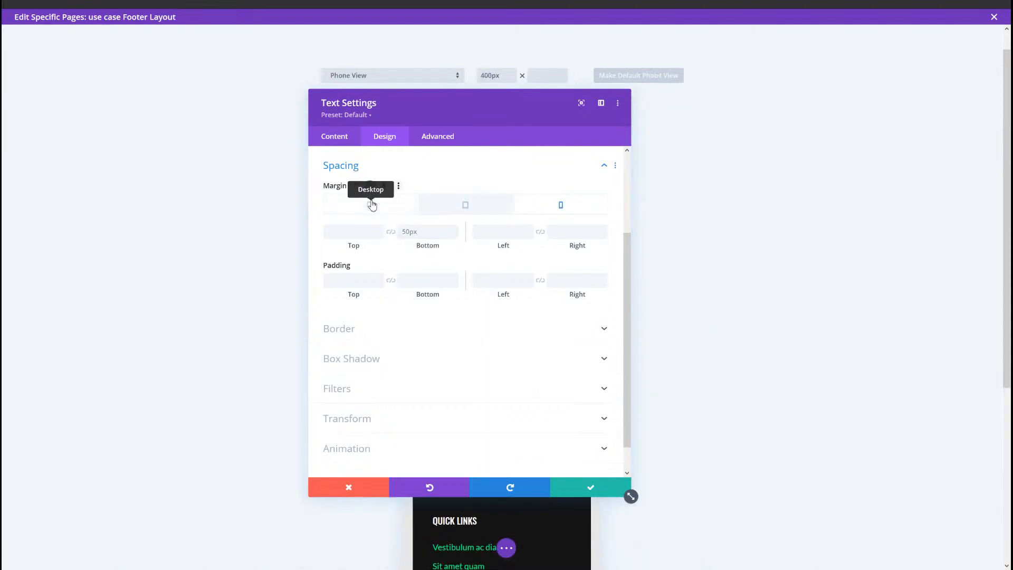
{"action": "left_click", "coordinate": [372, 205]}
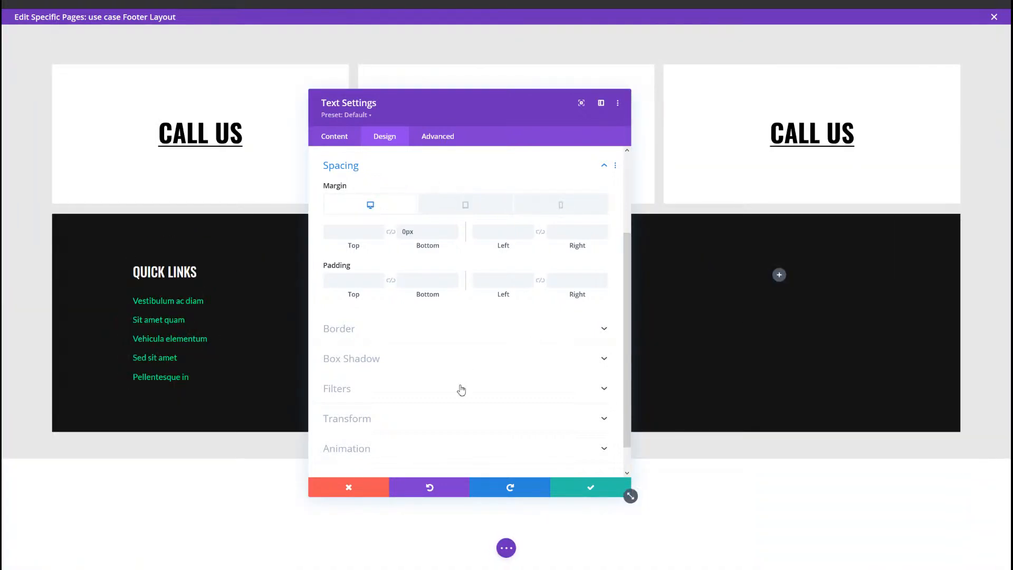
{"action": "left_click", "coordinate": [578, 490]}
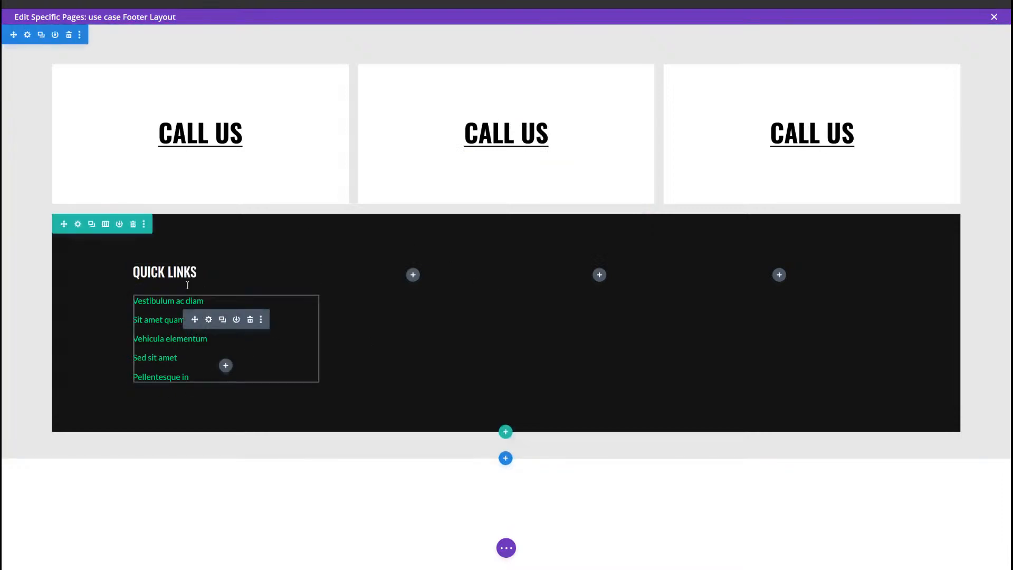
Step: Delete the three empty columns from the dark link row, keeping only the column with Quick Links
{"action": "left_click", "coordinate": [77, 224]}
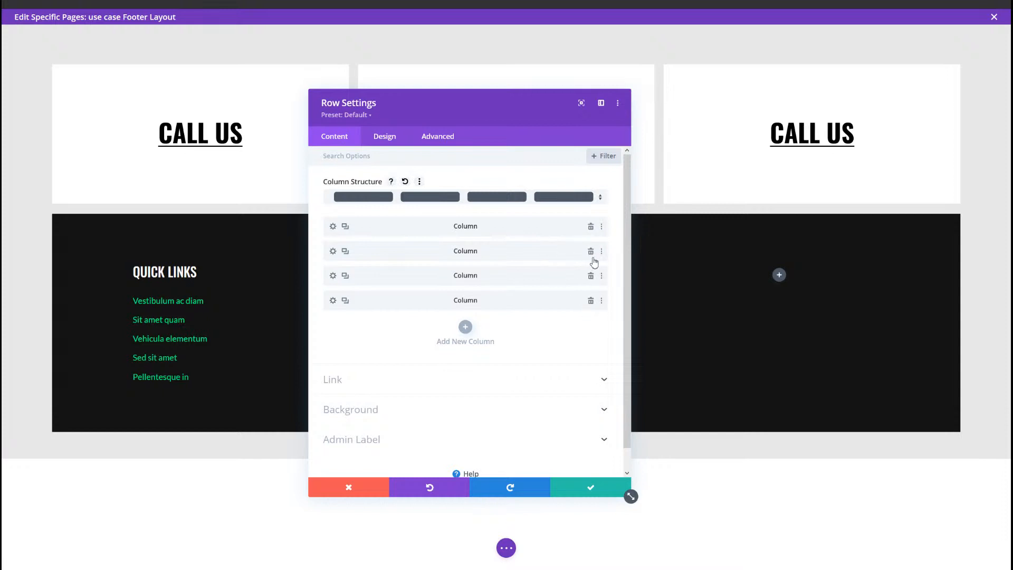
{"action": "left_click", "coordinate": [591, 253]}
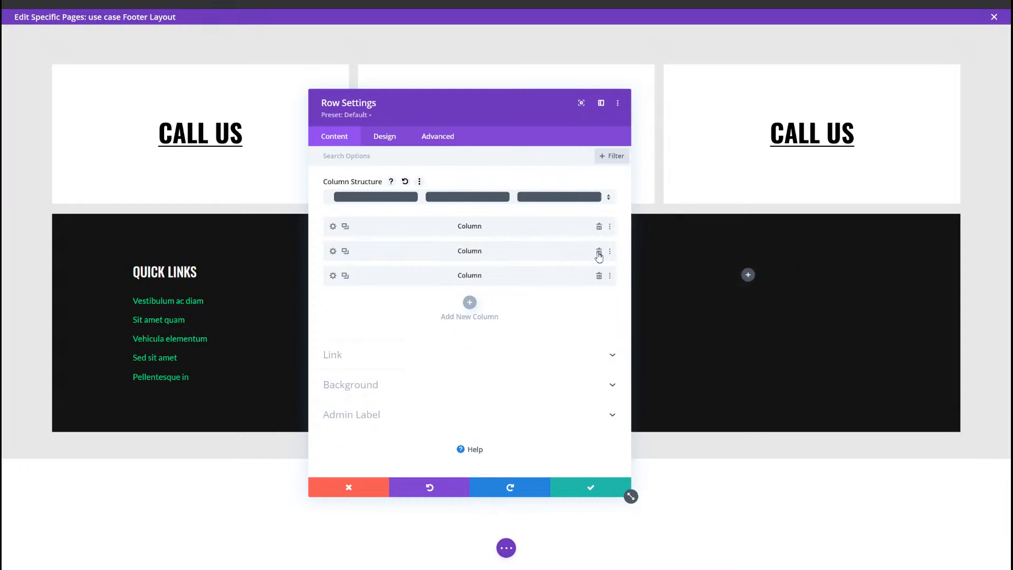
{"action": "left_click", "coordinate": [599, 253]}
{"action": "left_click", "coordinate": [599, 253]}
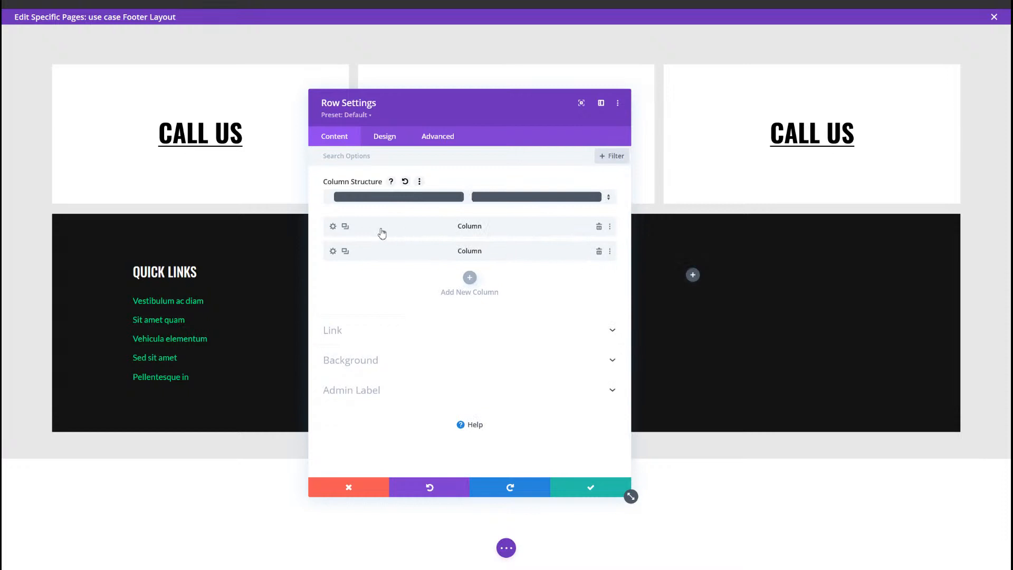
Step: Duplicate the Quick Links column three times to make four columns and save the row
{"action": "left_click", "coordinate": [345, 227]}
{"action": "left_click", "coordinate": [345, 227]}
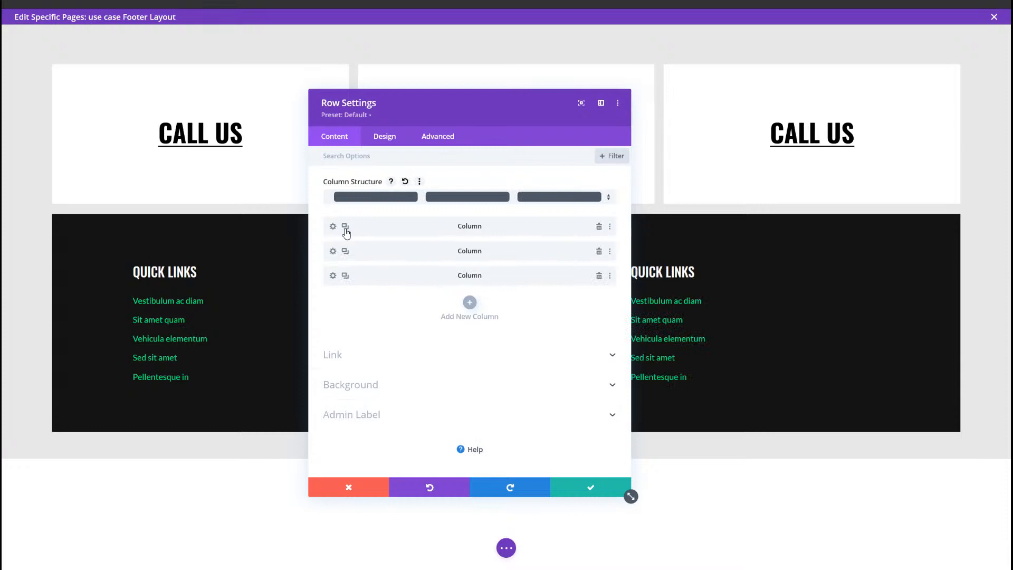
{"action": "left_click", "coordinate": [346, 229]}
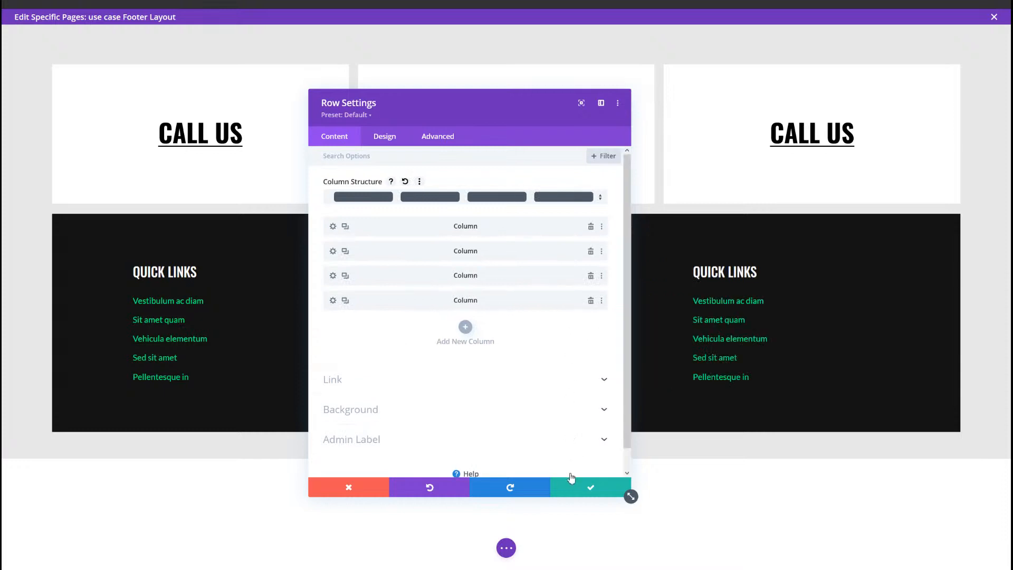
{"action": "left_click", "coordinate": [565, 496]}
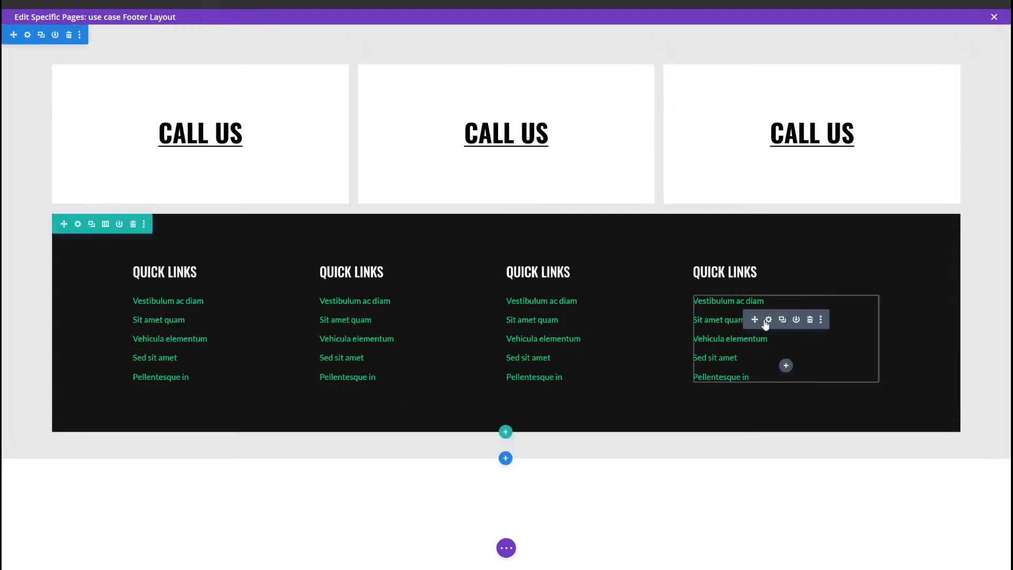
Step: Reset the tablet bottom margin of the fourth column's links module to 0px and save the module
{"action": "left_click", "coordinate": [769, 319]}
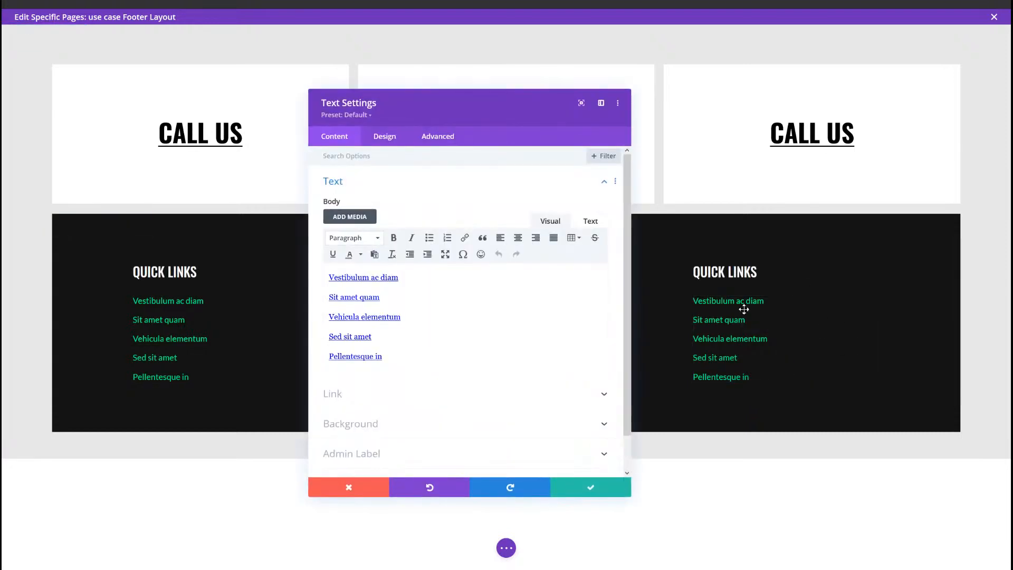
{"action": "left_click", "coordinate": [389, 143]}
{"action": "left_click", "coordinate": [375, 274]}
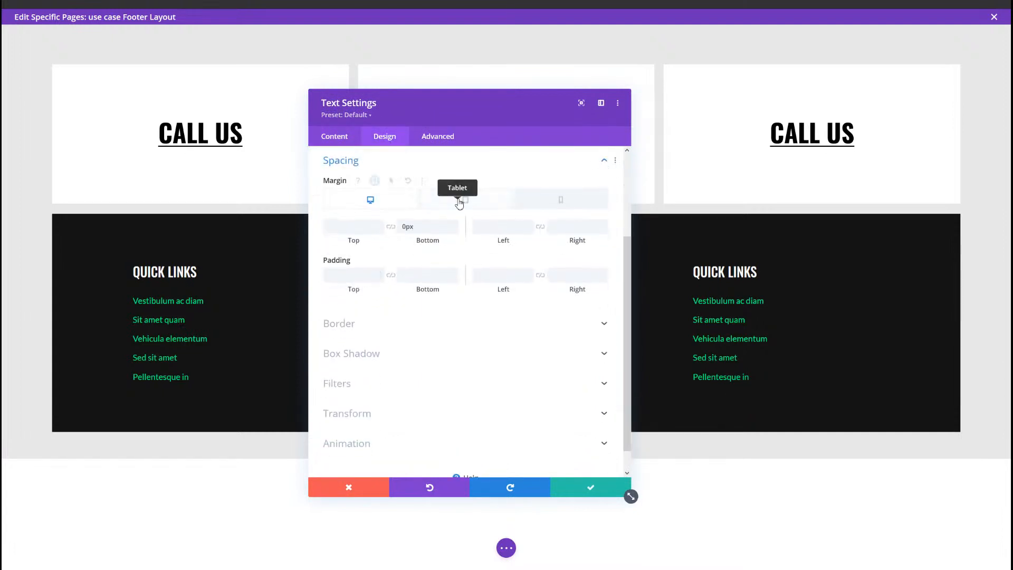
{"action": "left_click", "coordinate": [459, 202]}
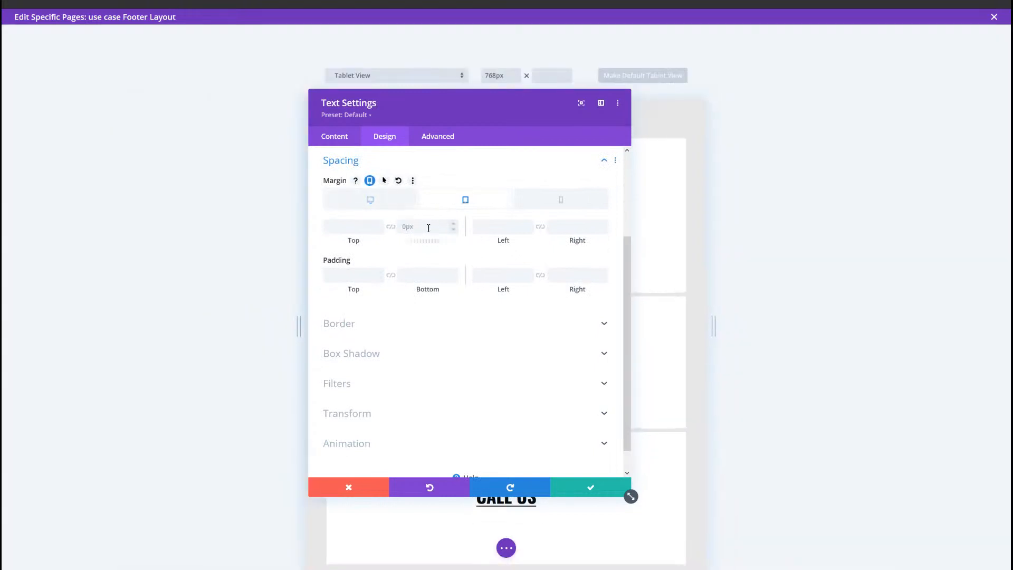
{"action": "left_click", "coordinate": [426, 226]}
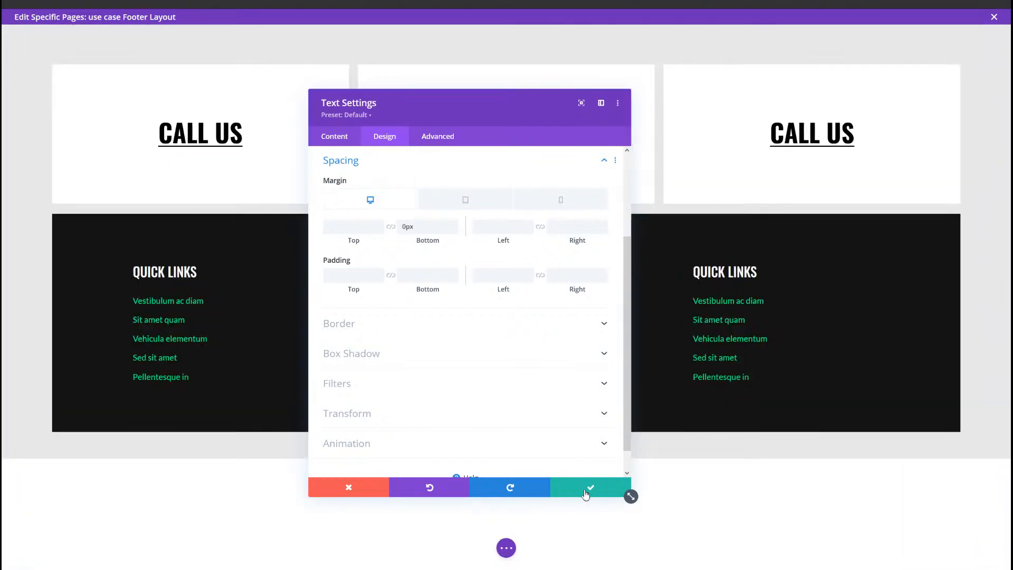
{"action": "left_click", "coordinate": [585, 493]}
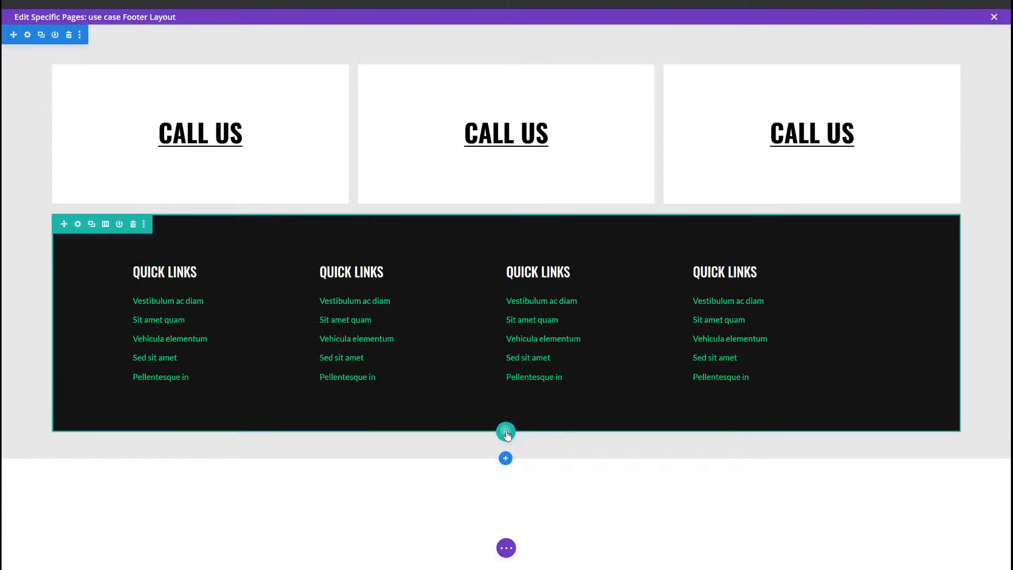
Step: Add a two-column row below the link row and insert a Text module reading "© 2020 Copyright Company." in its first column
{"action": "left_click", "coordinate": [506, 433]}
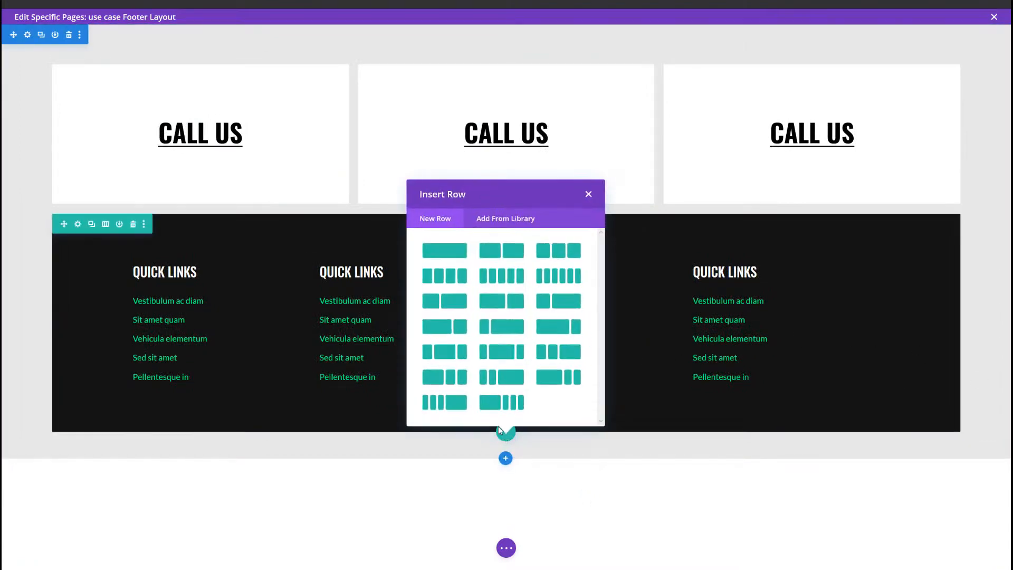
{"action": "left_click", "coordinate": [497, 249]}
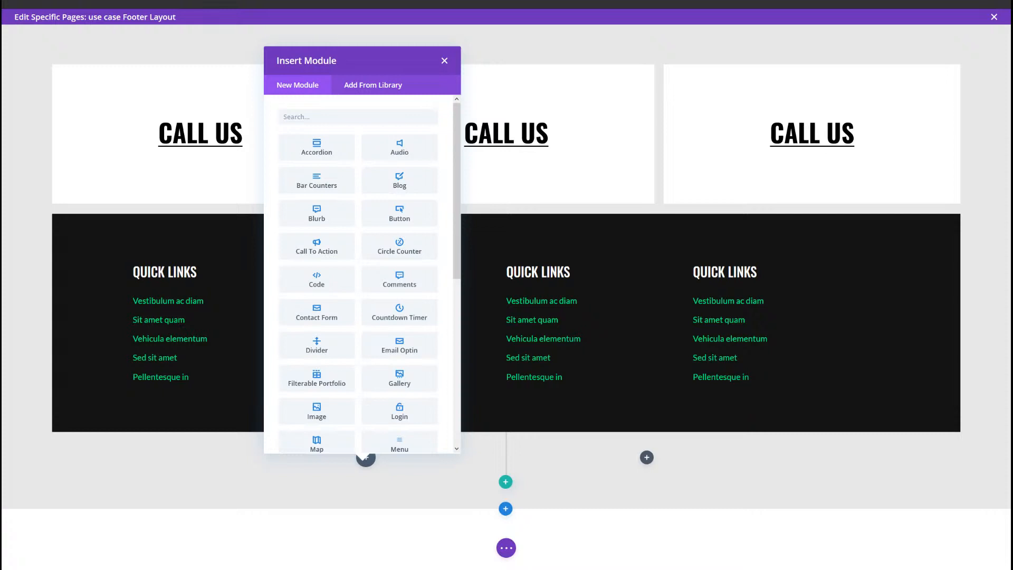
{"action": "left_click", "coordinate": [316, 117]}
{"action": "type", "text": "text"}
{"action": "left_click", "coordinate": [323, 148]}
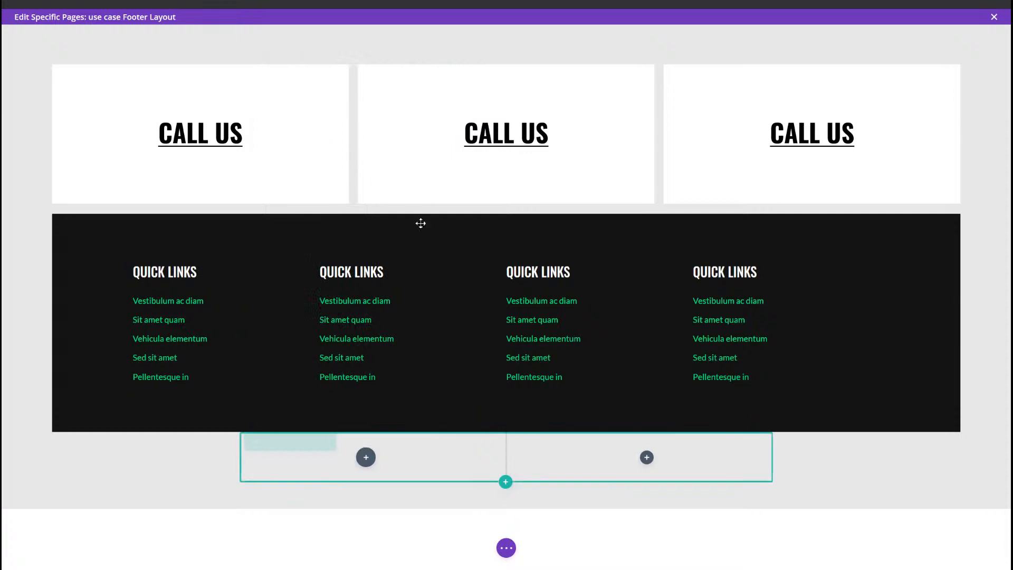
{"action": "key", "text": "ctrl+a"}
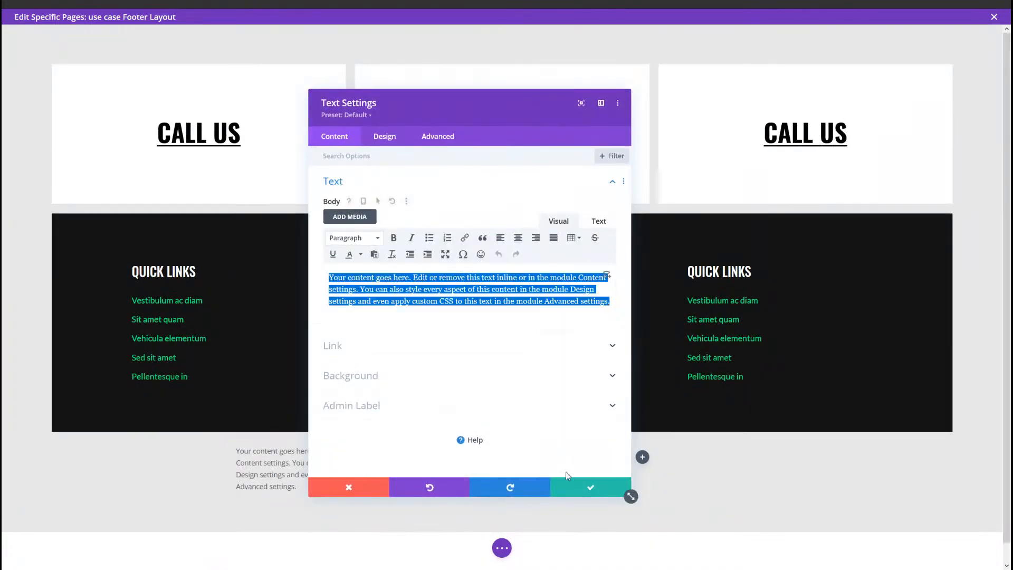
{"action": "type", "text": "© 2020 Copyright Company."}
{"action": "left_click", "coordinate": [579, 491]}
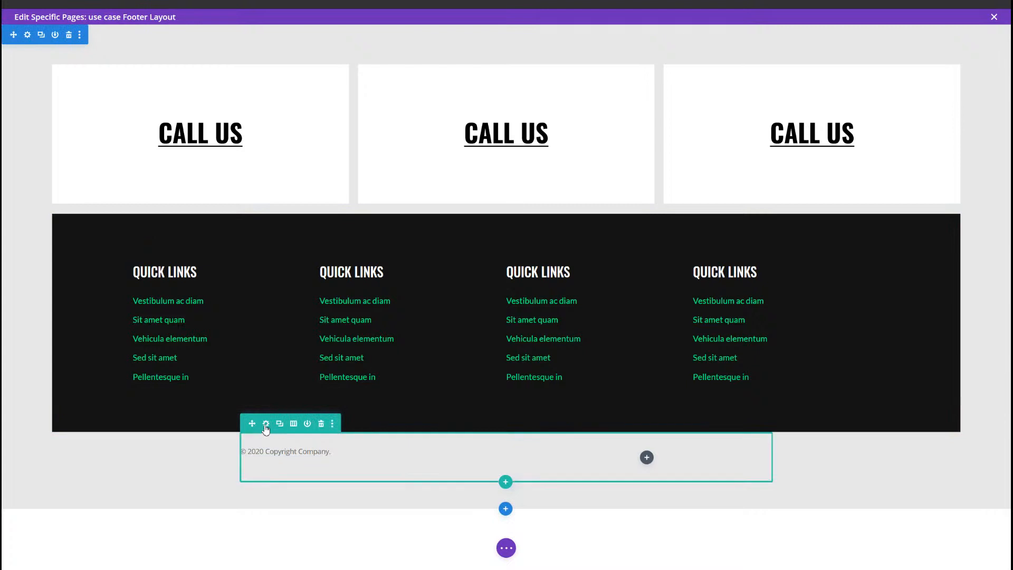
Step: Set the copyright row to a custom gutter width of 2, a width of 90% and a max width of 2580px, and save it
{"action": "left_click", "coordinate": [267, 424]}
{"action": "left_click", "coordinate": [378, 137]}
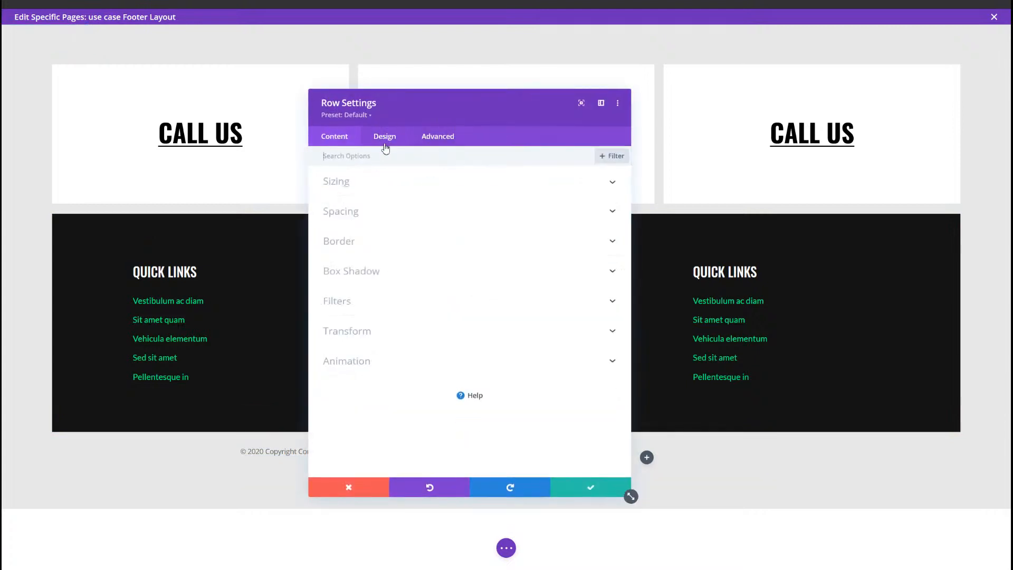
{"action": "left_click", "coordinate": [374, 190]}
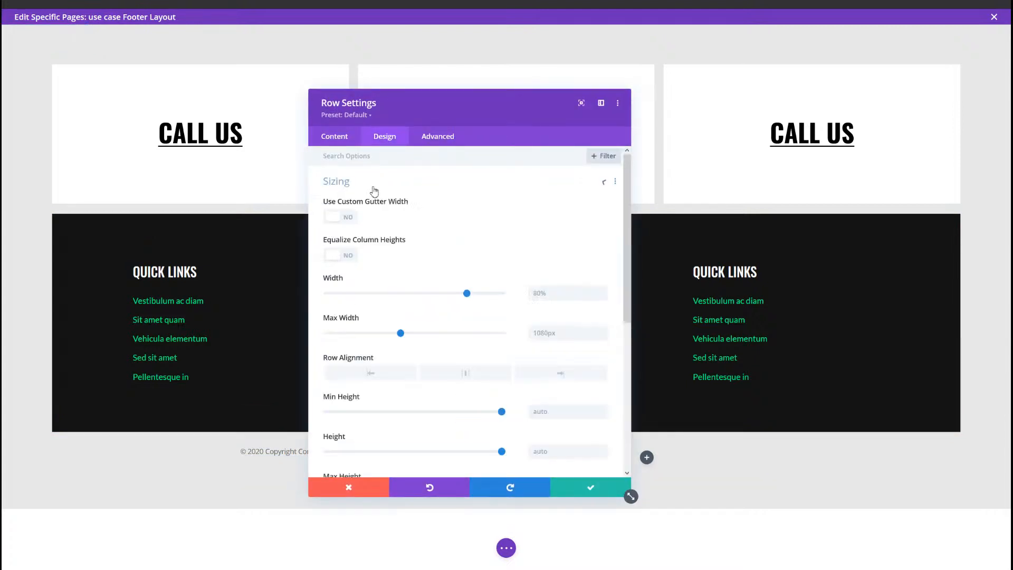
{"action": "left_click", "coordinate": [354, 220]}
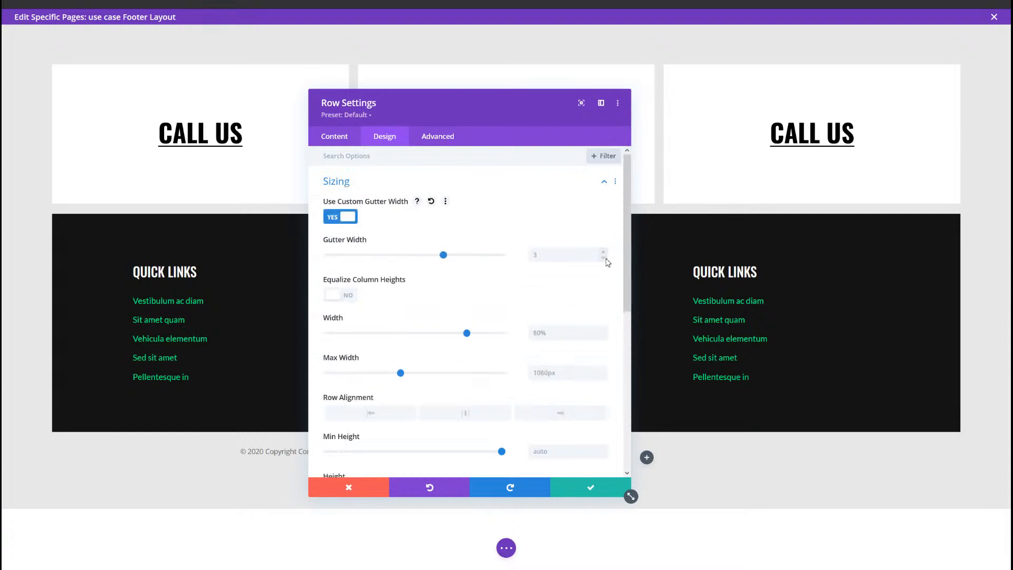
{"action": "left_click", "coordinate": [562, 333]}
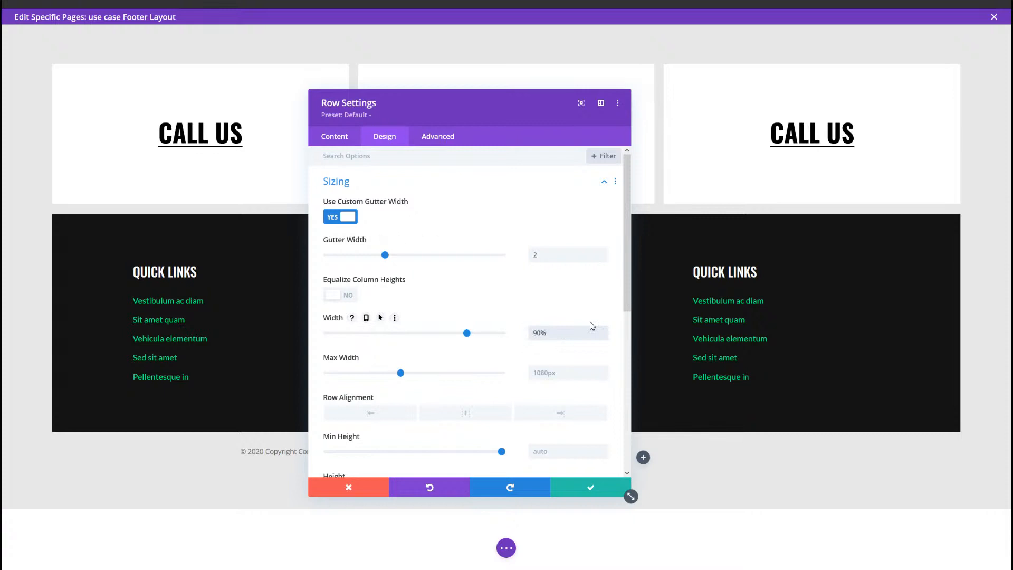
{"action": "left_click", "coordinate": [565, 375]}
{"action": "type", "text": "258"}
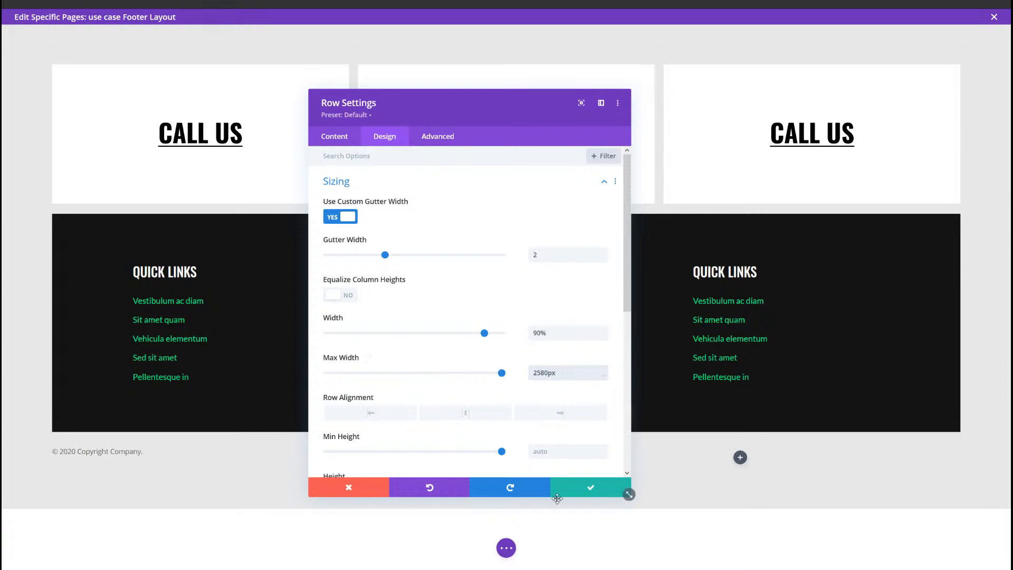
{"action": "left_click", "coordinate": [590, 488]}
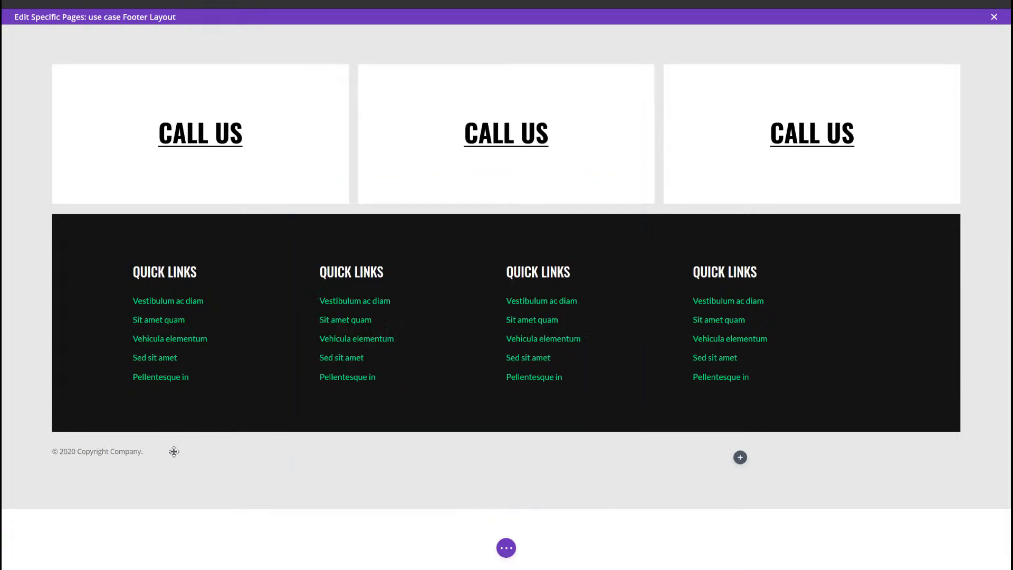
Step: Set the copyright text module's font to Lato and its text size to 17px, and save the module
{"action": "left_click", "coordinate": [255, 451]}
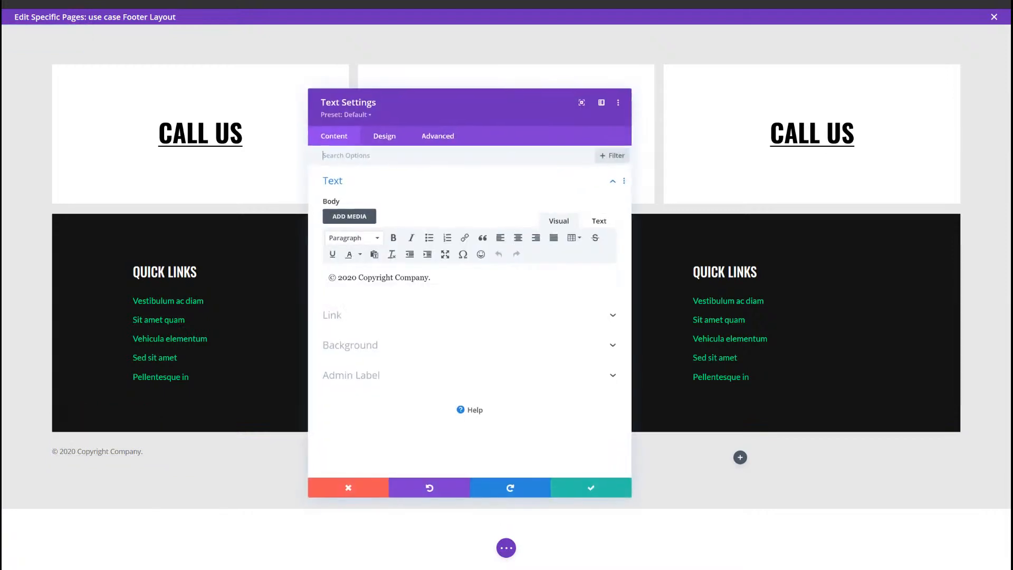
{"action": "left_click", "coordinate": [397, 144]}
{"action": "left_click", "coordinate": [384, 194]}
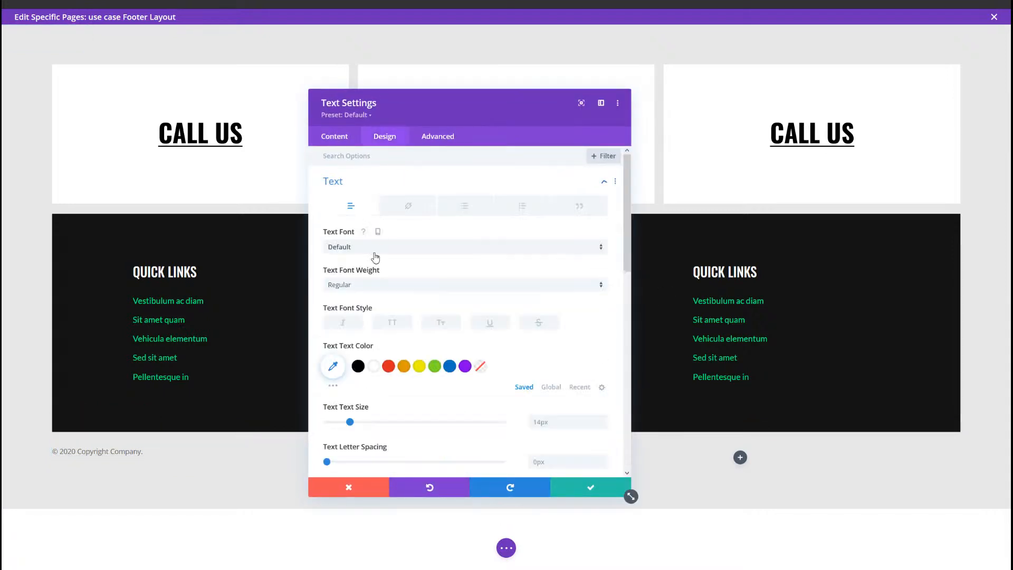
{"action": "left_click", "coordinate": [397, 247]}
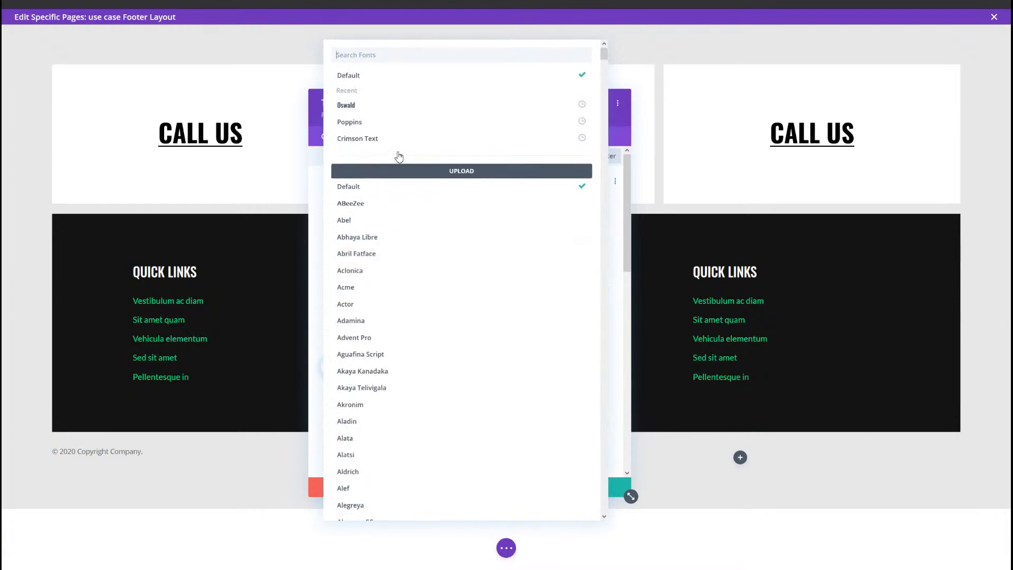
{"action": "type", "text": "lato"}
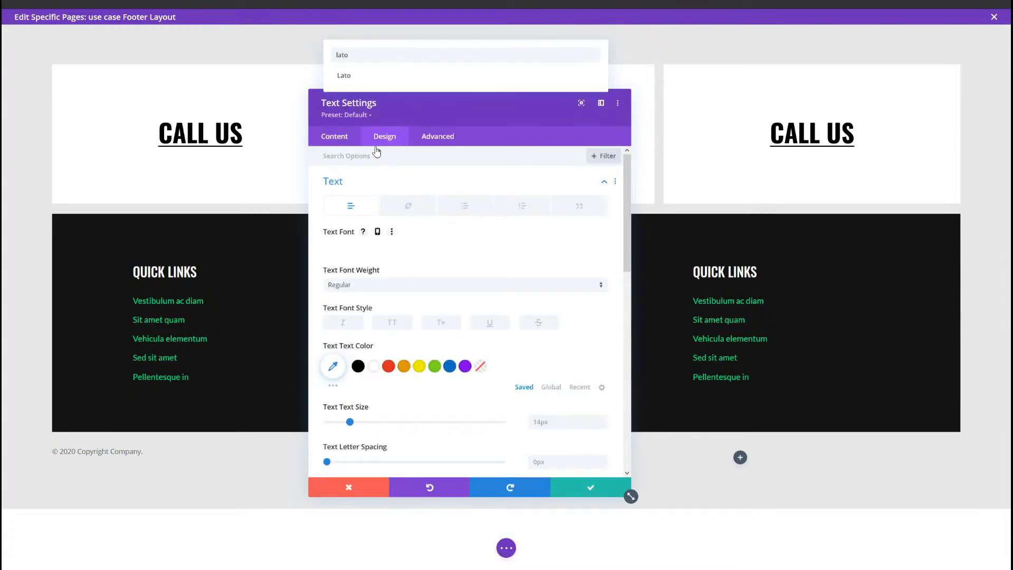
{"action": "left_click", "coordinate": [402, 83]}
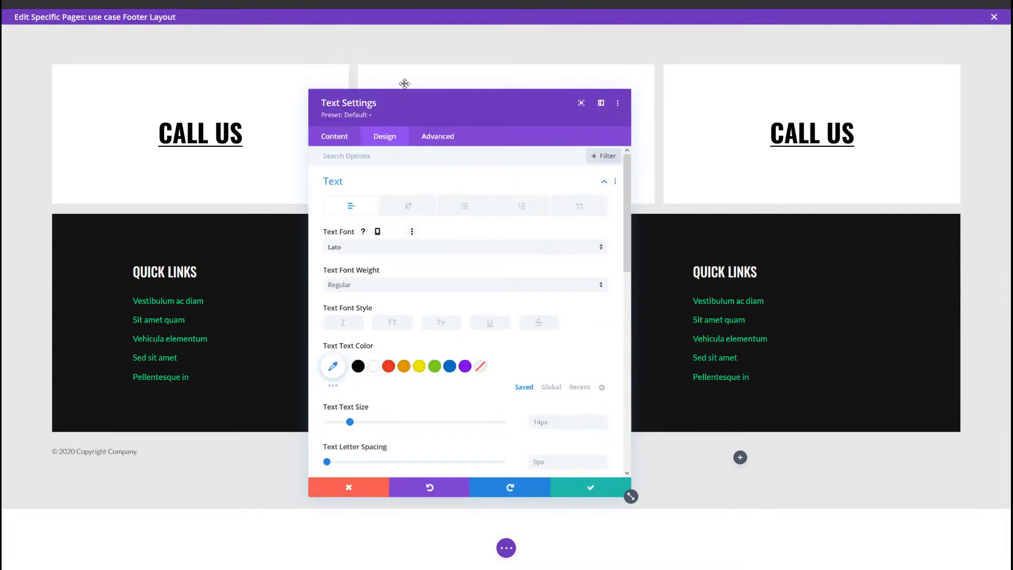
{"action": "left_click", "coordinate": [545, 421]}
{"action": "type", "text": "17"}
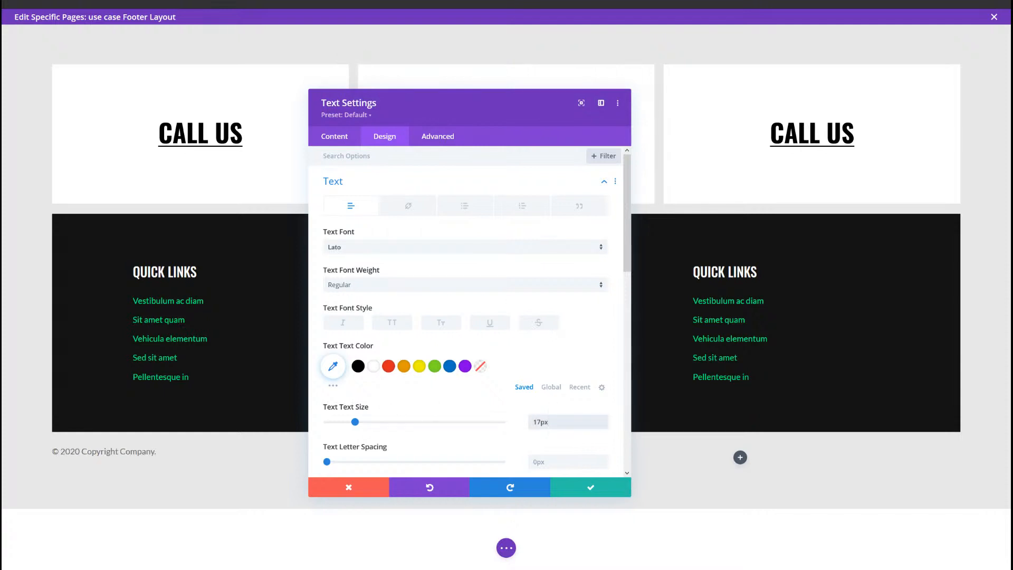
{"action": "left_click", "coordinate": [593, 487]}
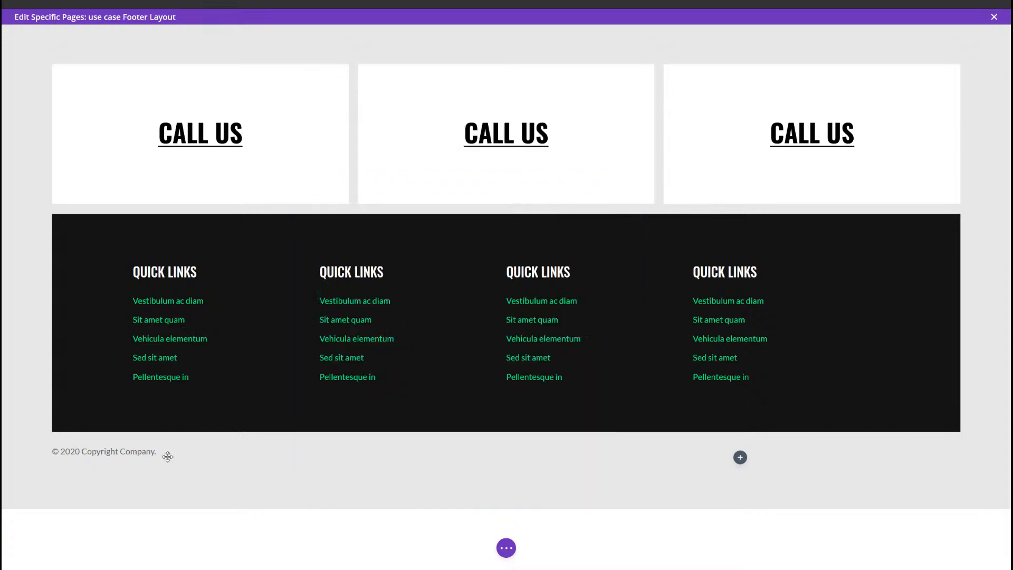
Step: Copy the copyright text module into the row's second column and replace its text with "Privacy Policy | Terms & Conditions"
{"action": "mouse_move", "coordinate": [244, 450]}
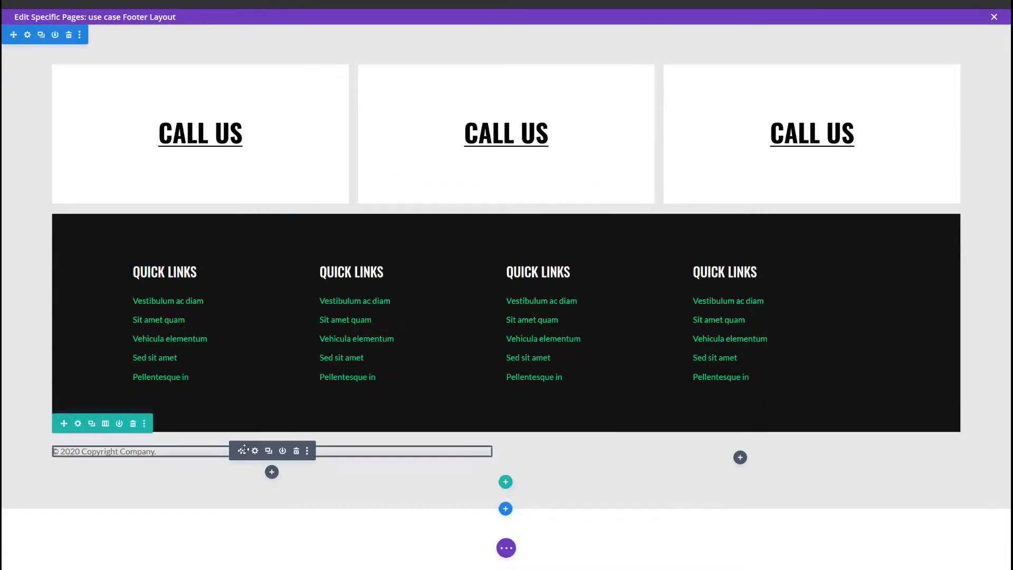
{"action": "left_click_drag", "start_coordinate": [244, 449], "coordinate": [739, 456]}
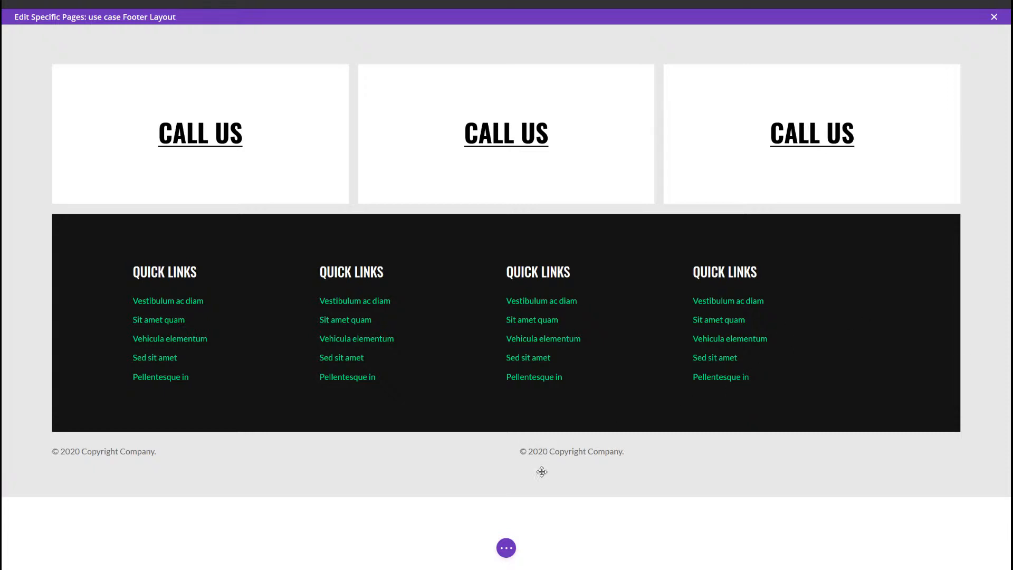
{"action": "mouse_move", "coordinate": [621, 452]}
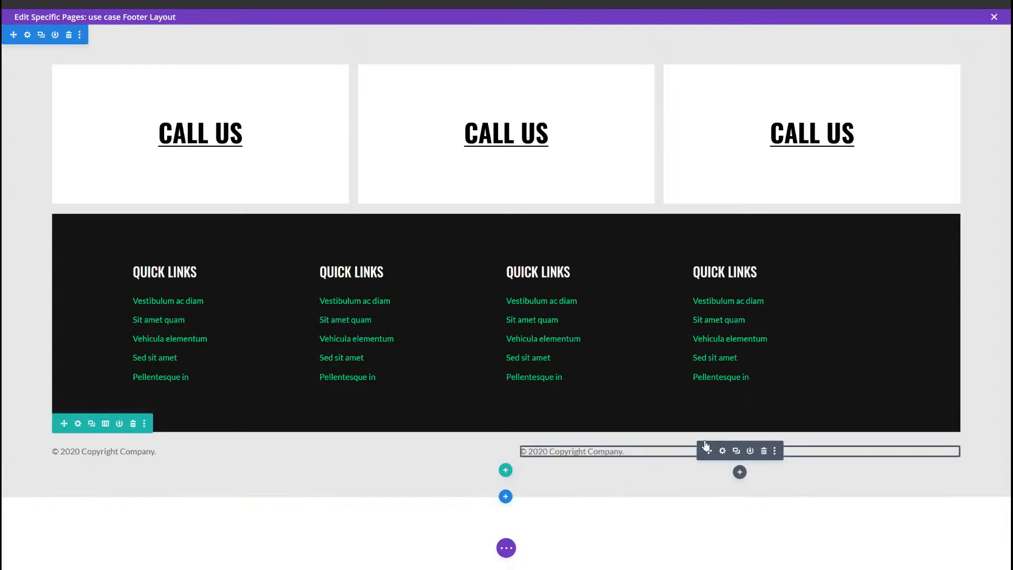
{"action": "left_click", "coordinate": [722, 451]}
{"action": "key", "text": "ctrl+a"}
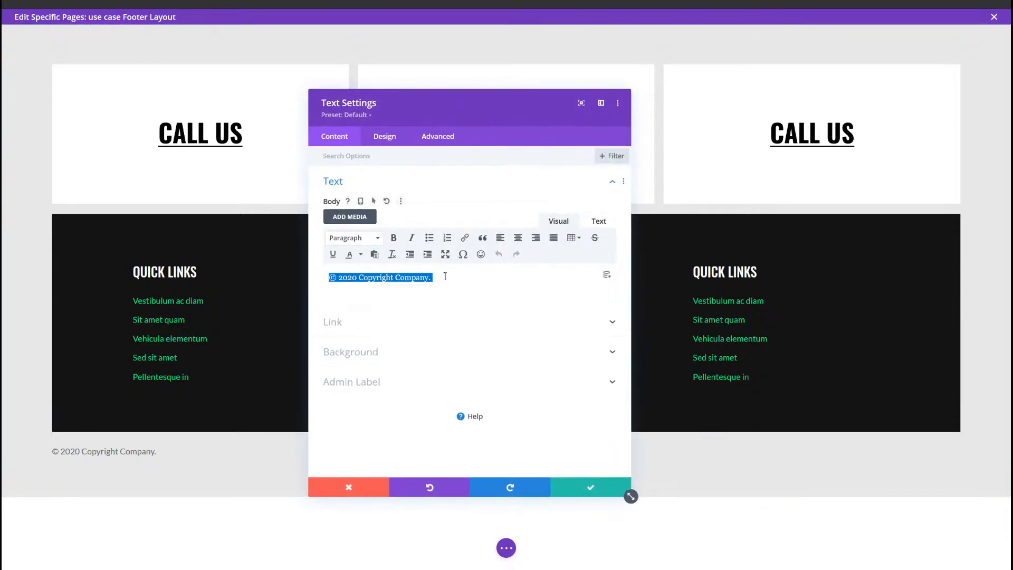
{"action": "type", "text": "Privacy Policy | Terms & Conditions"}
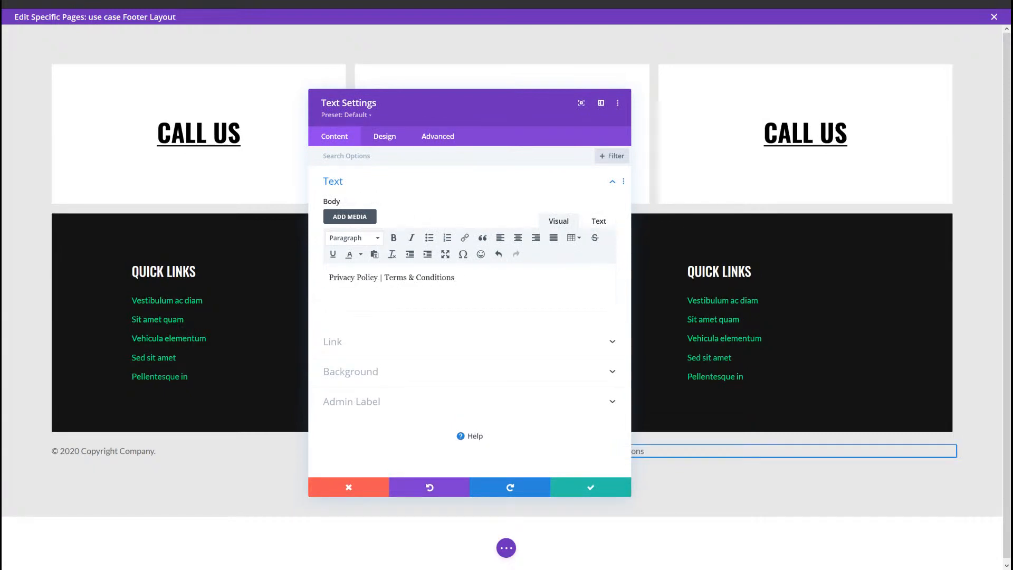
Step: Right-align the Privacy Policy | Terms & Conditions text for desktop
{"action": "left_click", "coordinate": [395, 142]}
{"action": "left_click", "coordinate": [436, 188]}
{"action": "scroll", "coordinate": [436, 315], "scroll_direction": "down", "scroll_amount": 5}
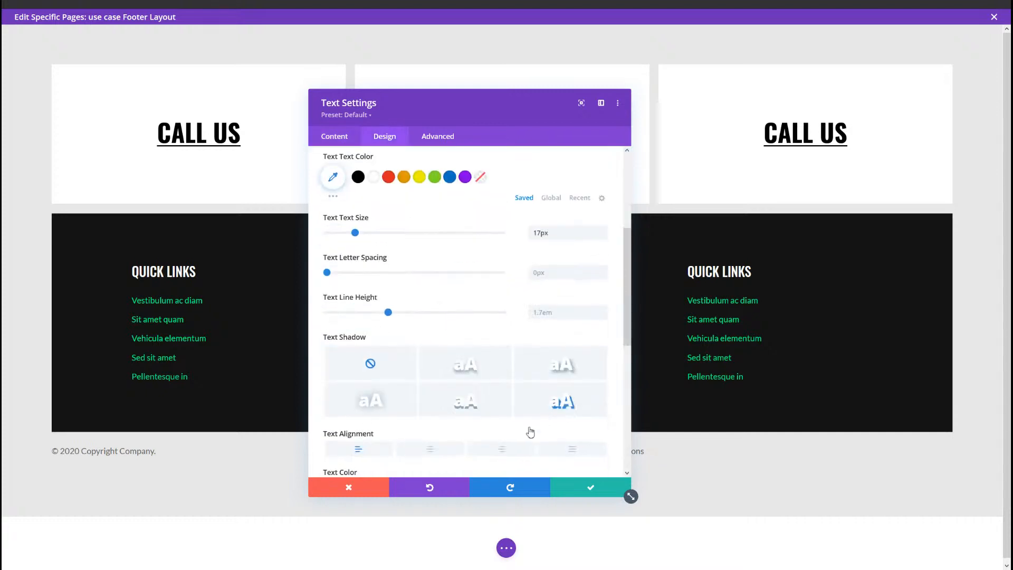
{"action": "left_click", "coordinate": [508, 452]}
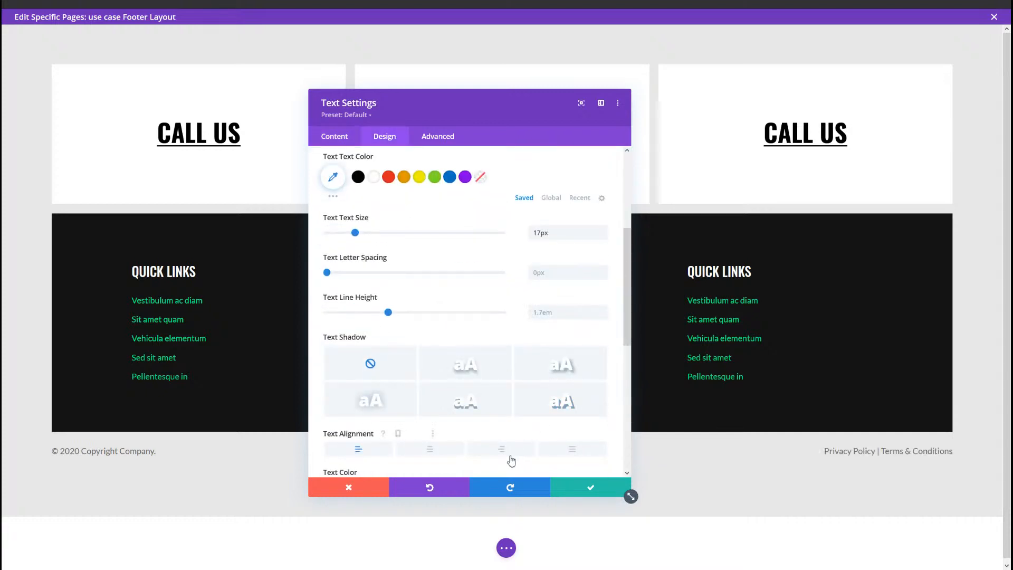
Step: Left-align the Privacy Policy | Terms & Conditions text on tablet, check the phone alignment and save the module
{"action": "left_click", "coordinate": [396, 434]}
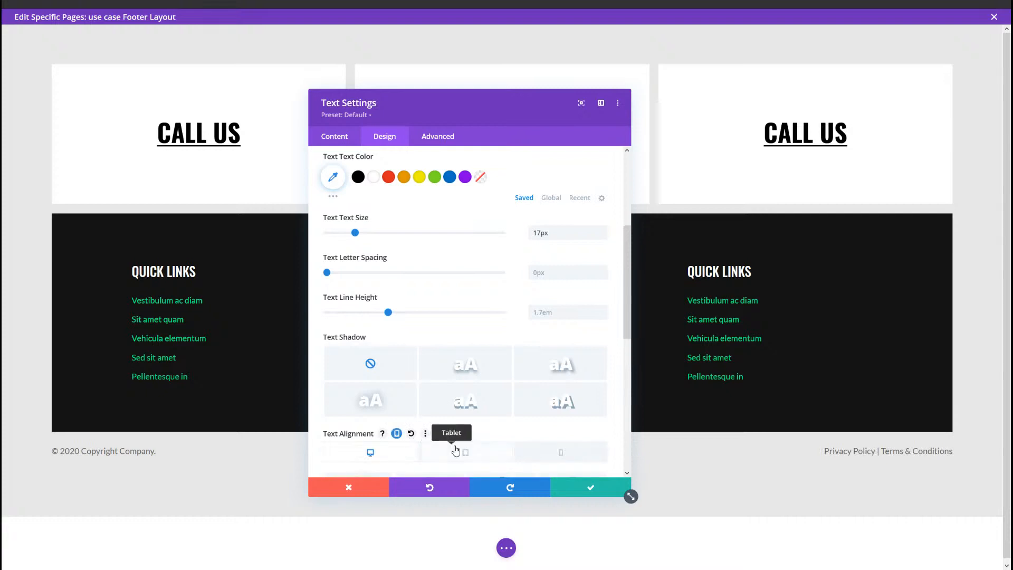
{"action": "left_click", "coordinate": [424, 448]}
{"action": "scroll", "coordinate": [370, 443], "scroll_direction": "down", "scroll_amount": 3}
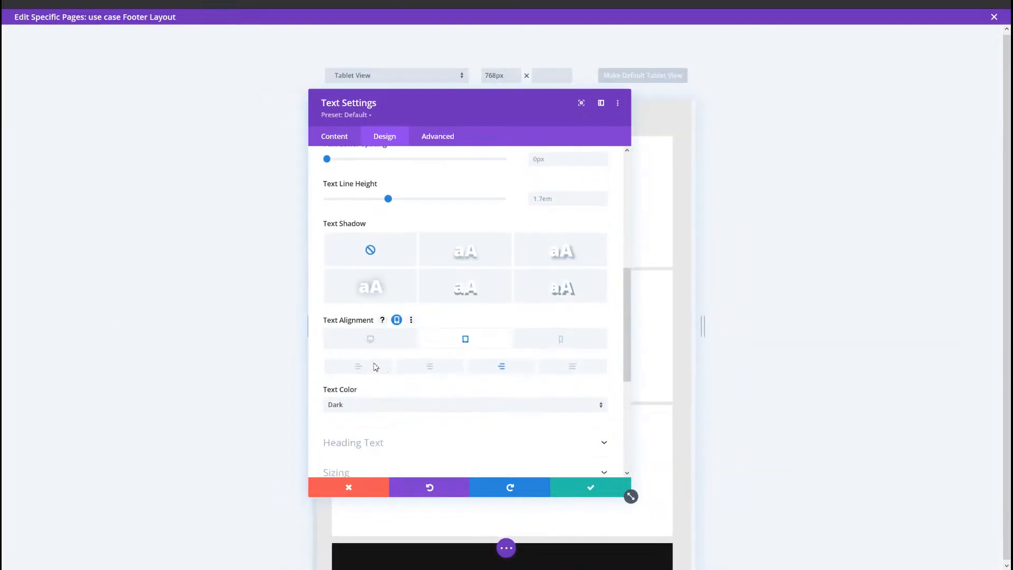
{"action": "left_click", "coordinate": [370, 366]}
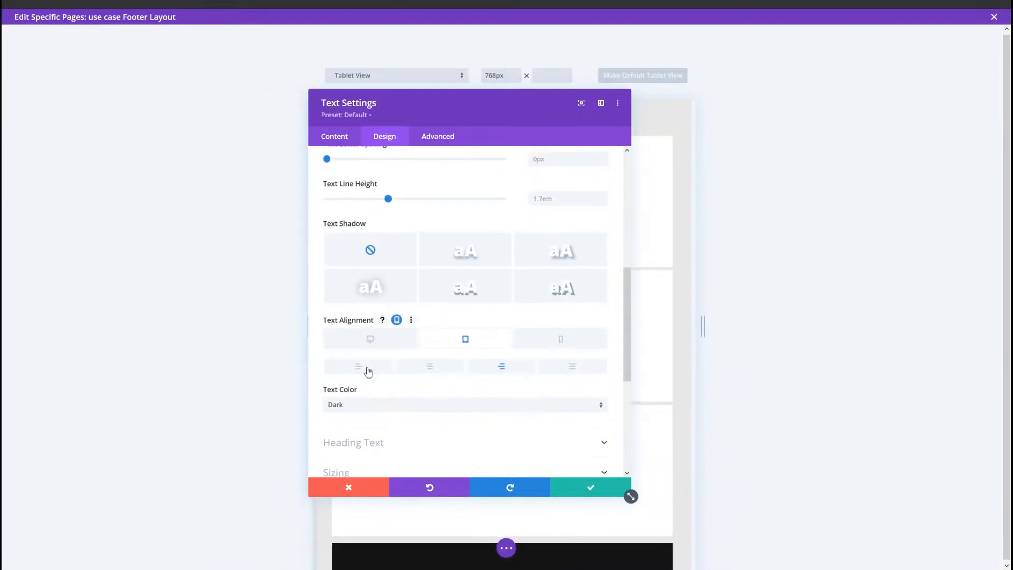
{"action": "left_click", "coordinate": [604, 351]}
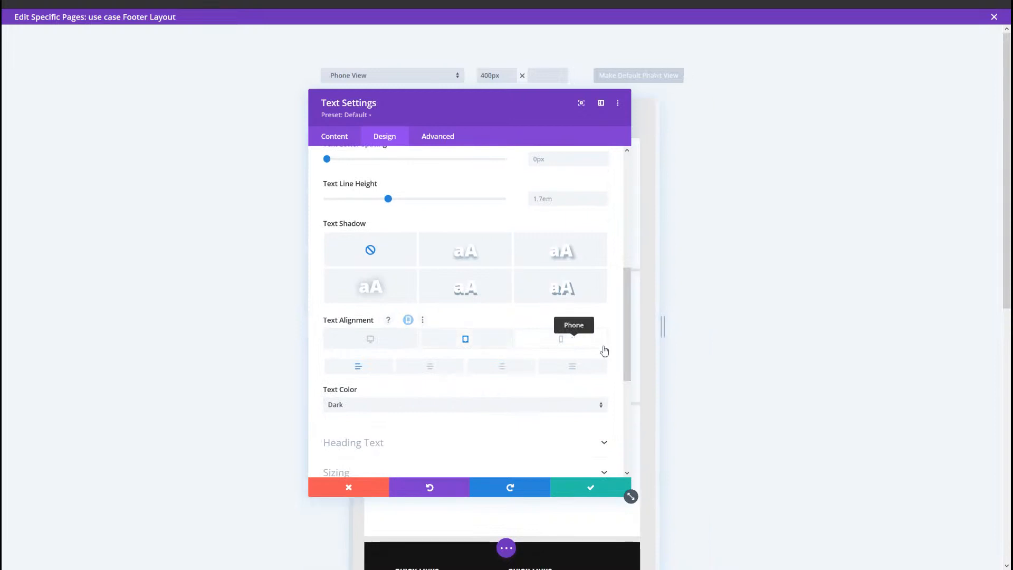
{"action": "left_click", "coordinate": [595, 486]}
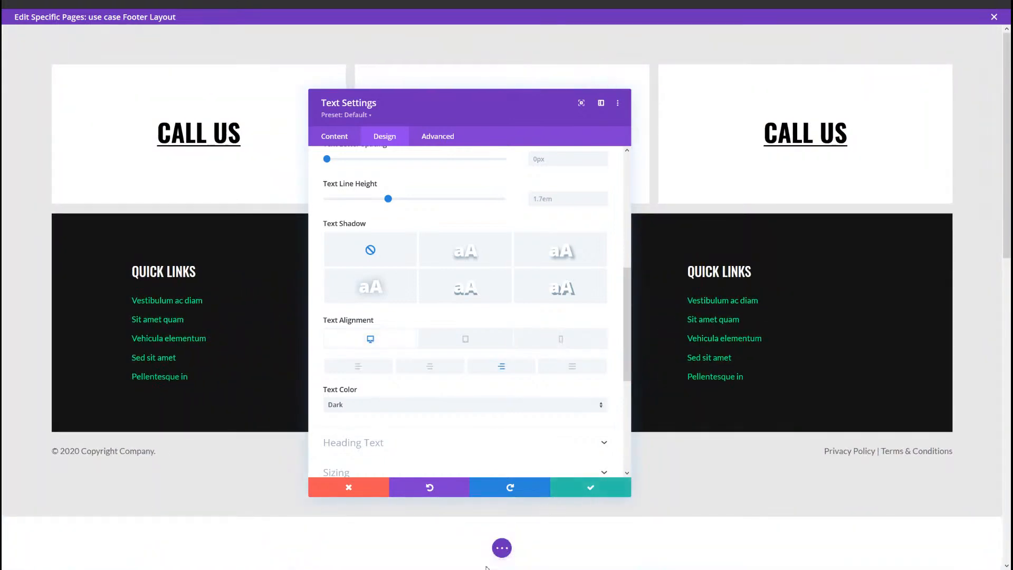
Step: Save the footer layout and reload the live page to check the finished footer
{"action": "left_click", "coordinate": [502, 547]}
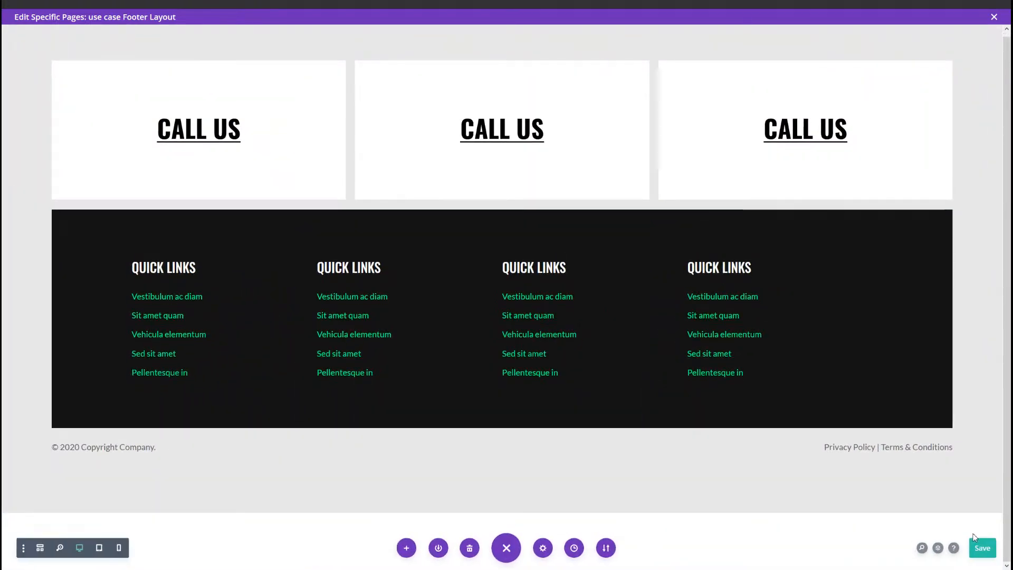
{"action": "left_click", "coordinate": [974, 539]}
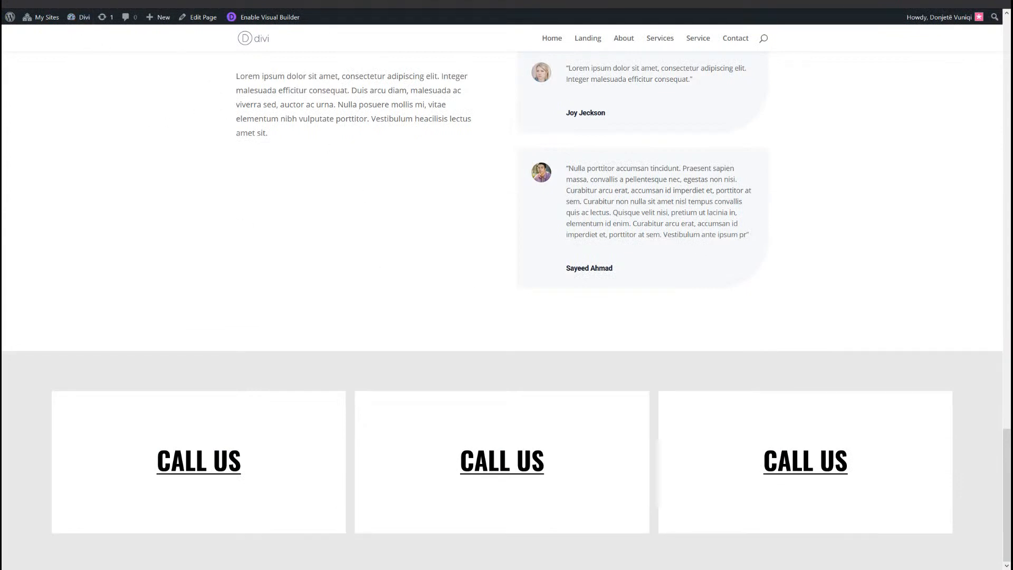
{"action": "left_click", "coordinate": [38, 0]}
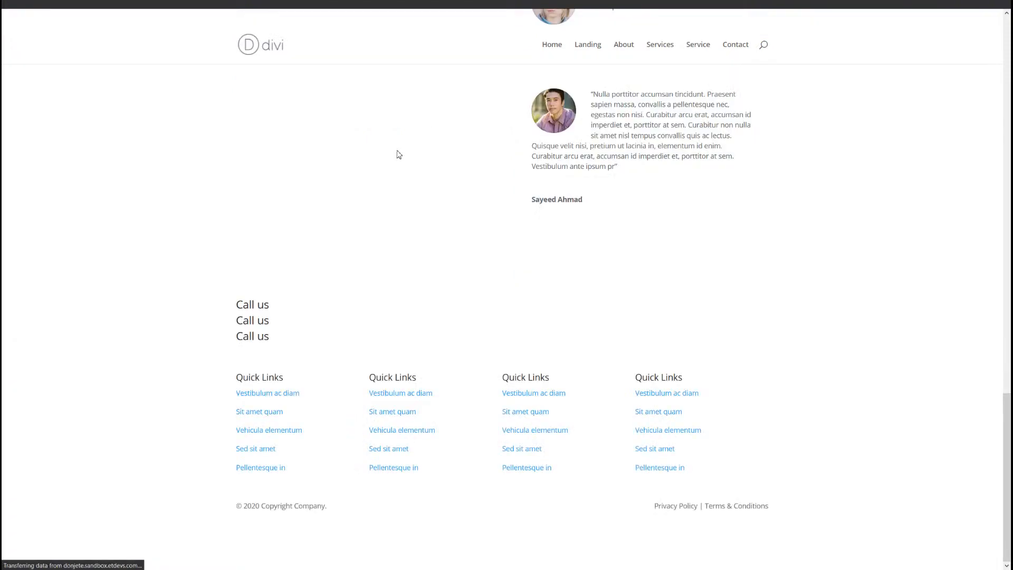
{"action": "scroll", "coordinate": [403, 174], "scroll_direction": "down", "scroll_amount": 5}
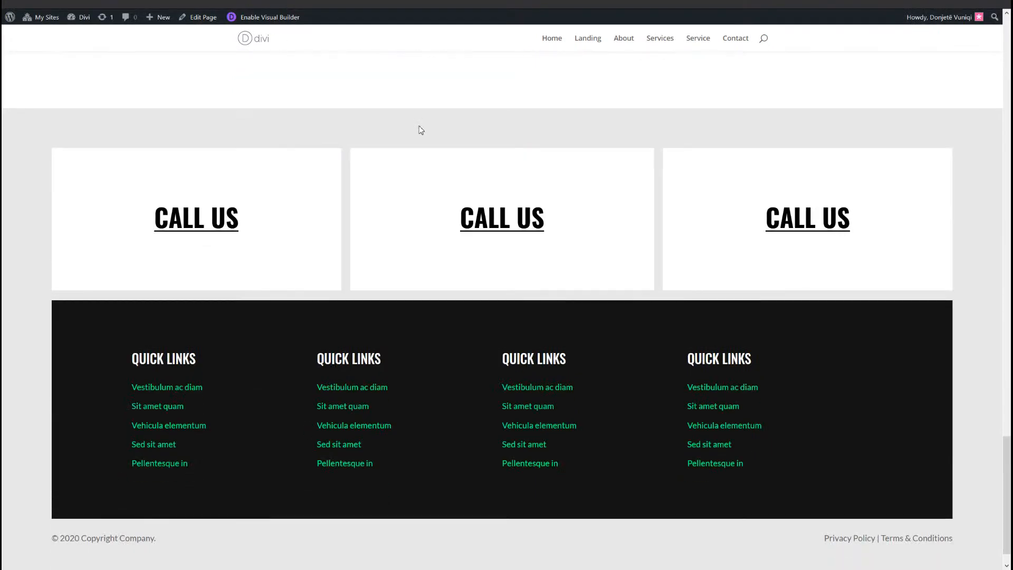